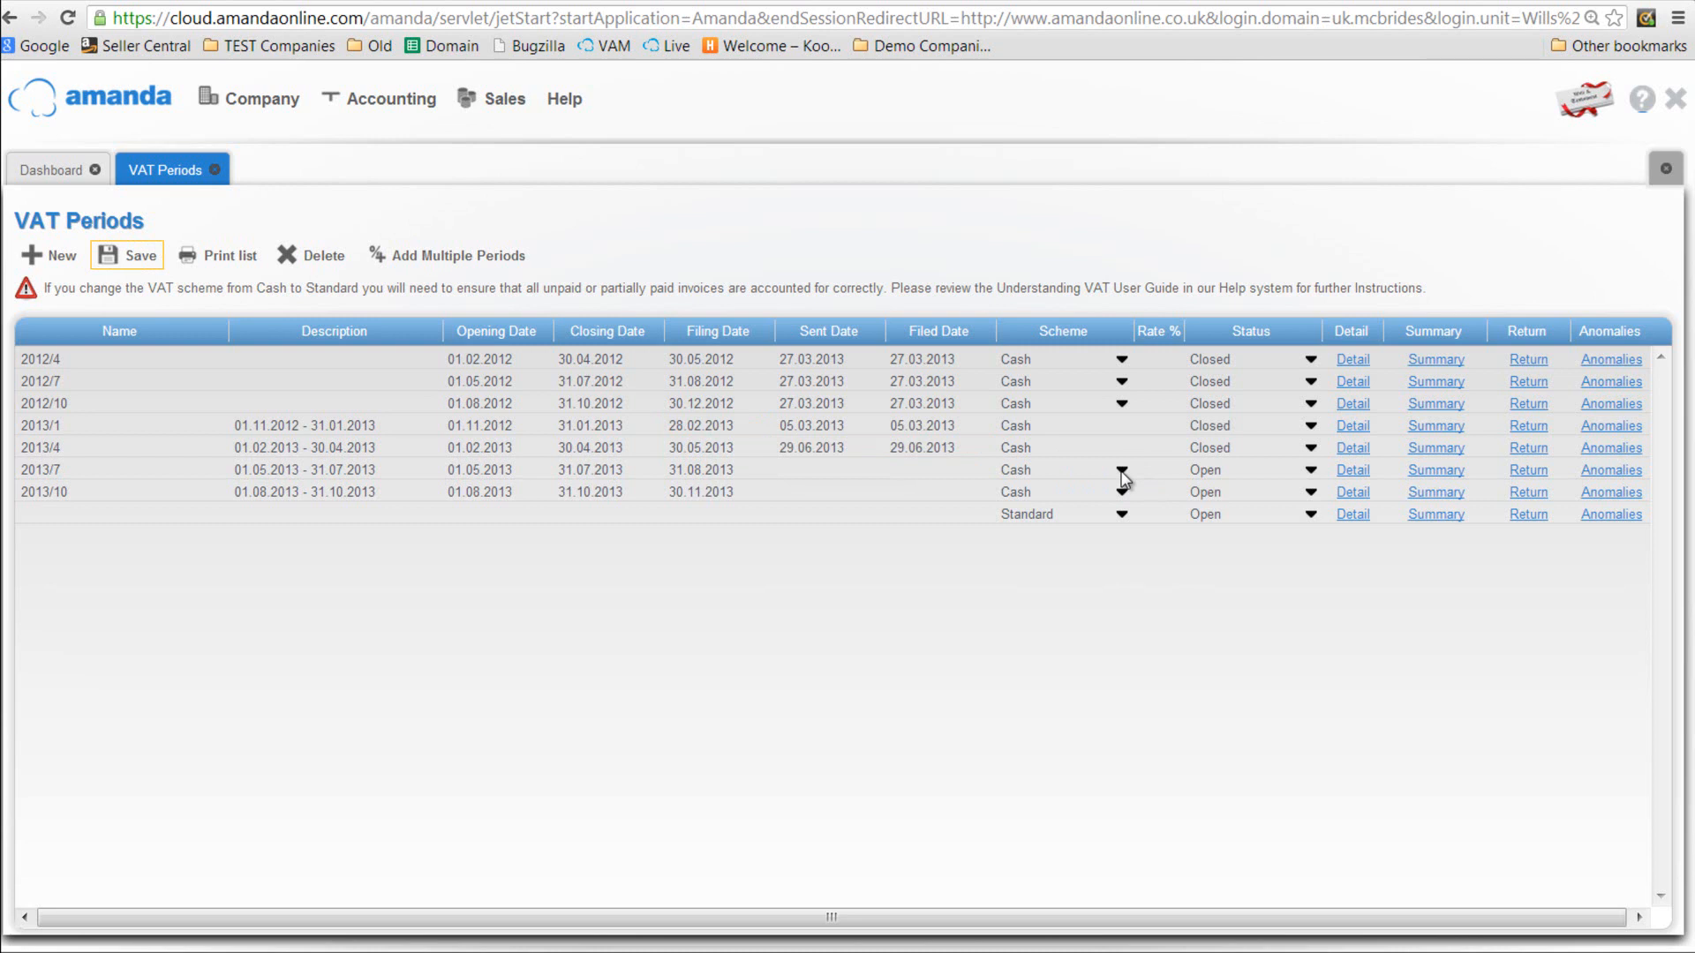
Step: Change the scheme of VAT period 2013/7 to Standard and save the VAT periods
{"action": "left_click", "coordinate": [1122, 474]}
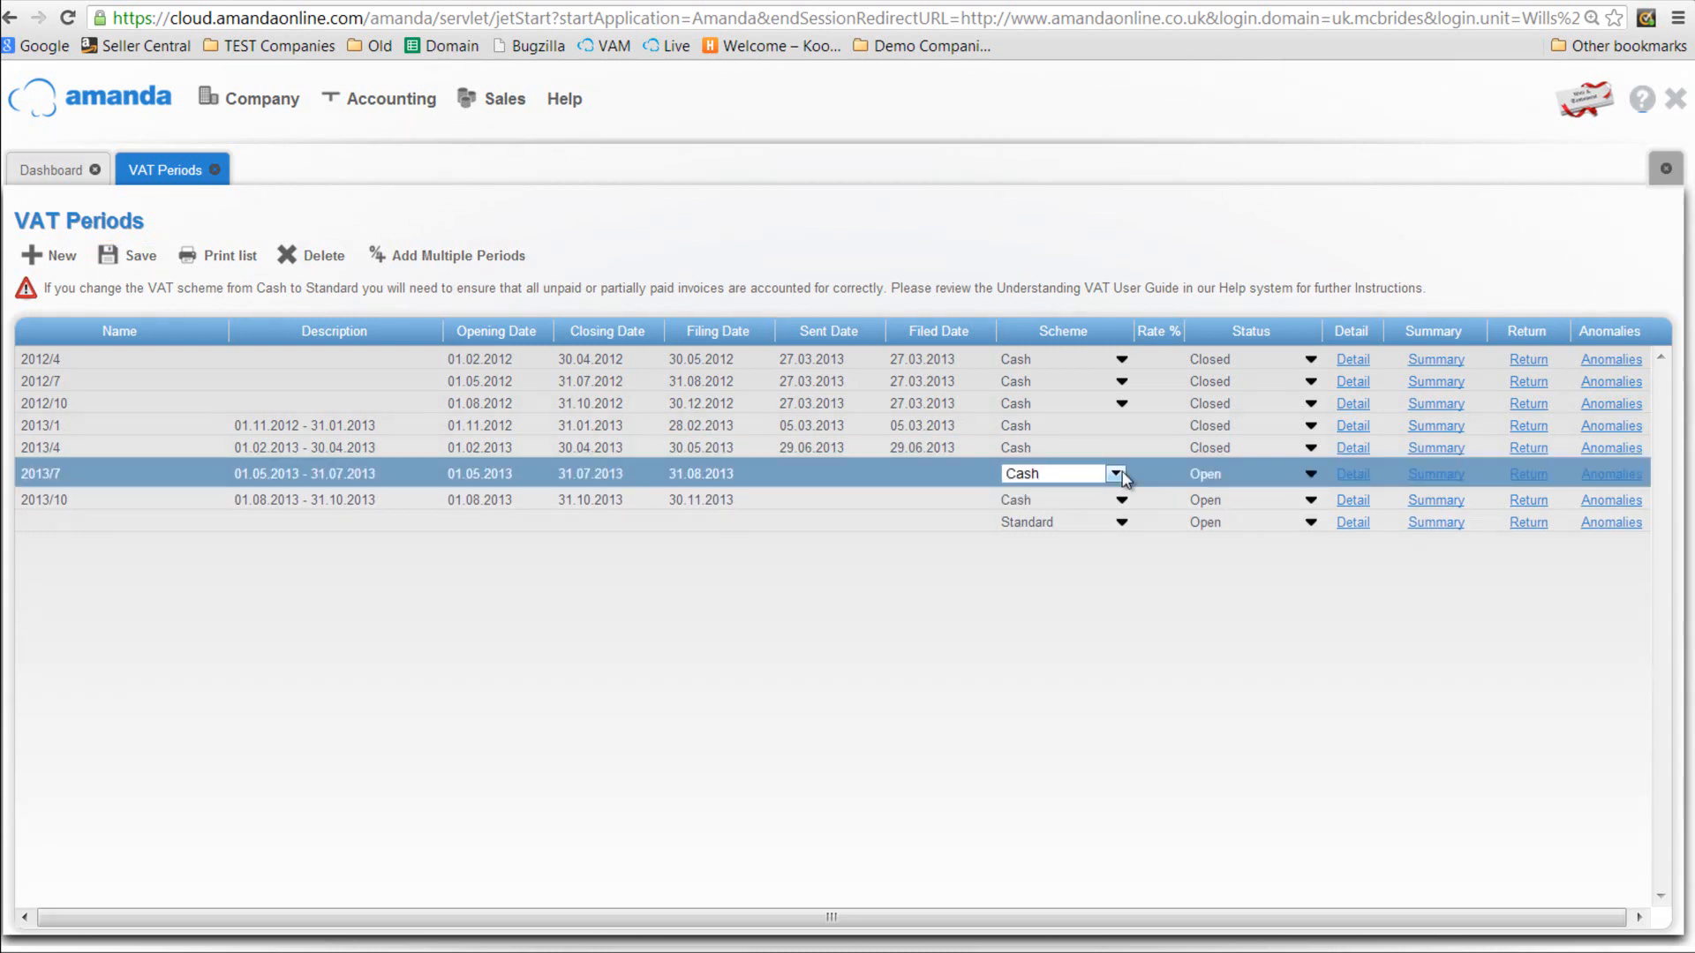
{"action": "left_click", "coordinate": [1117, 474]}
{"action": "left_click", "coordinate": [1103, 494]}
{"action": "left_click", "coordinate": [126, 258]}
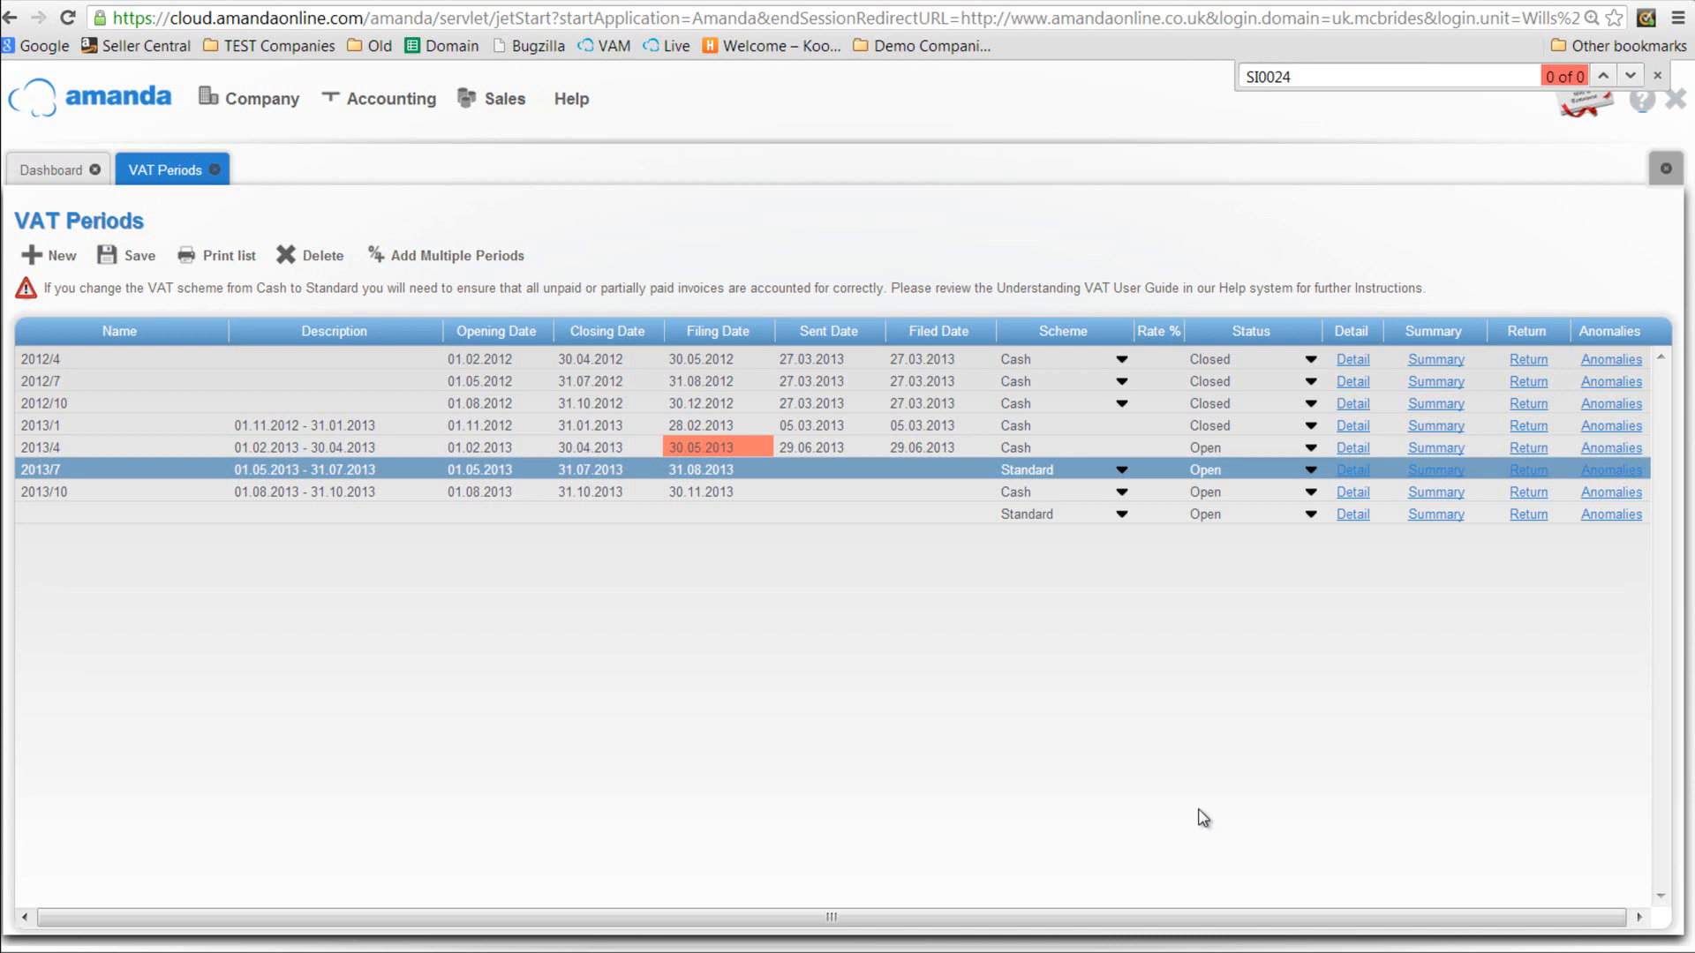
Step: Open the customer invoice list and open the unpaid invoice SI0024
{"action": "left_click", "coordinate": [368, 108]}
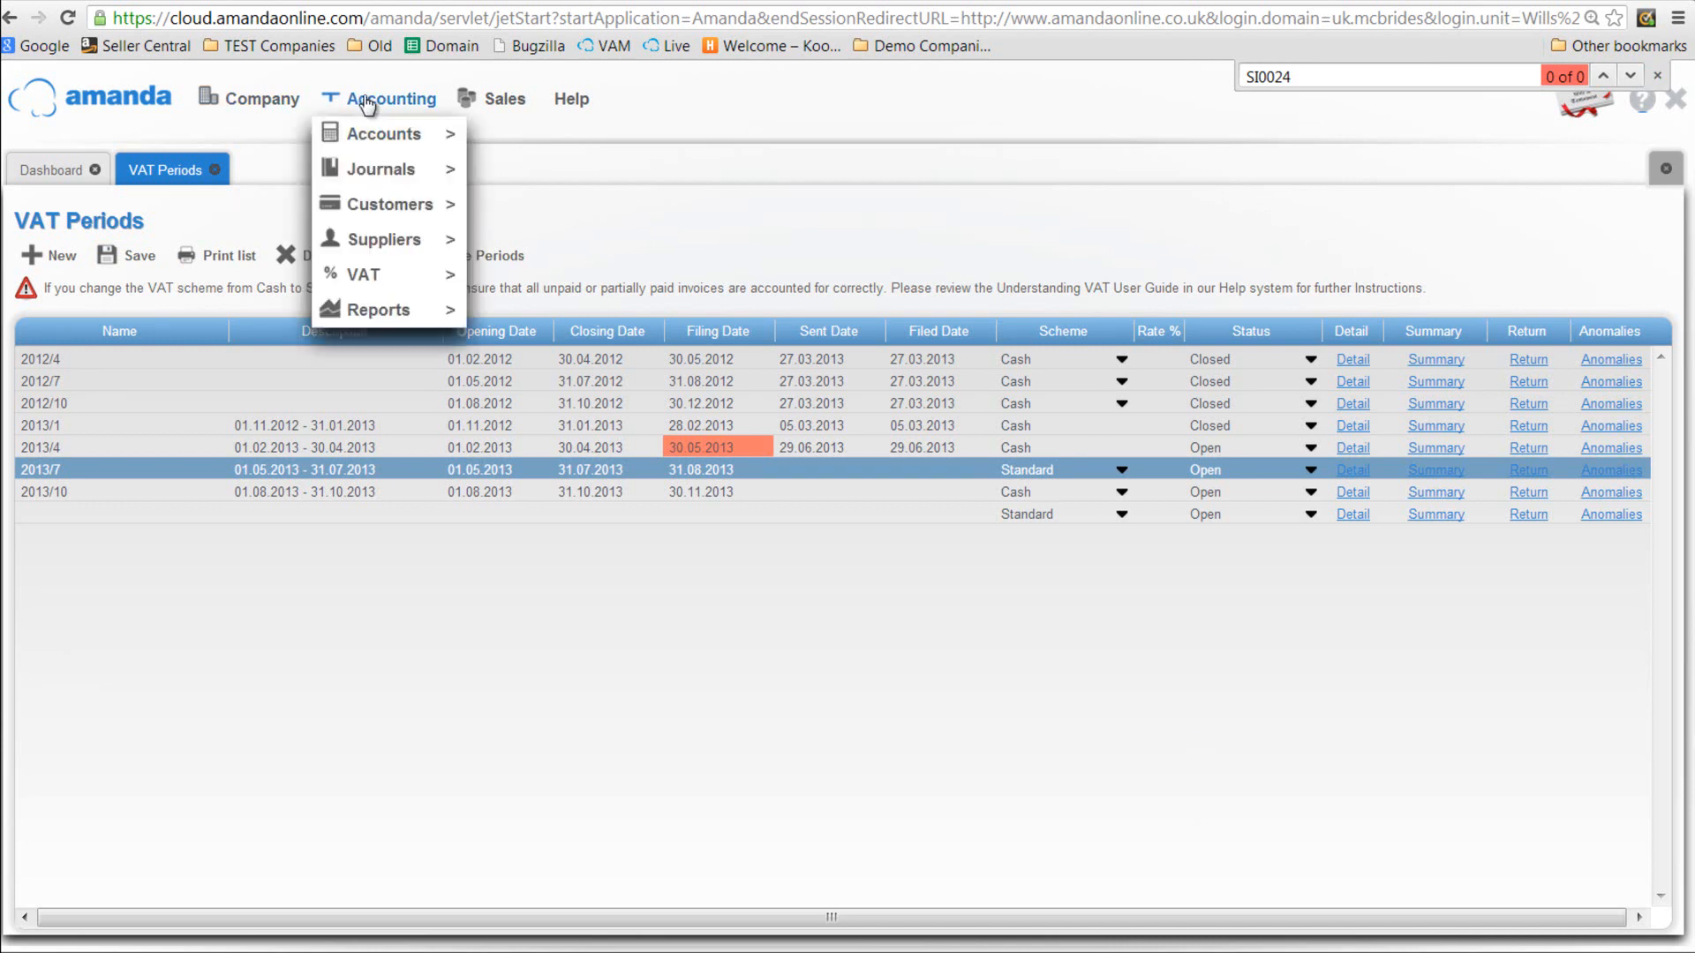
{"action": "mouse_move", "coordinate": [380, 209]}
{"action": "mouse_move", "coordinate": [569, 249]}
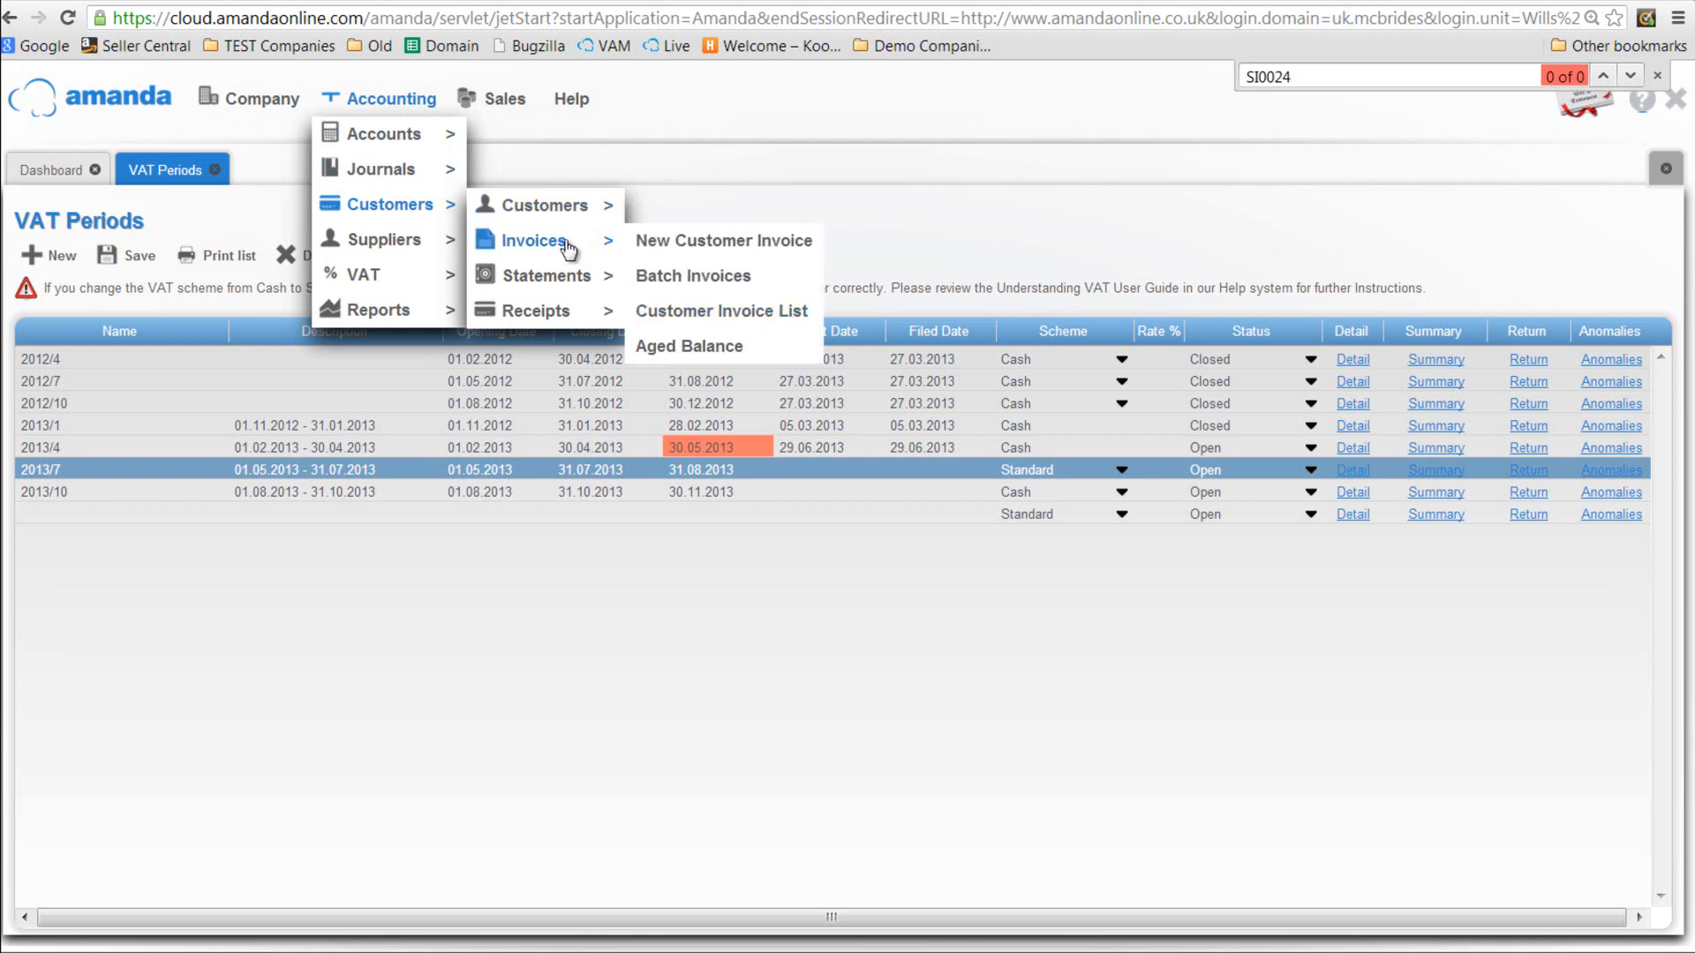
{"action": "left_click", "coordinate": [747, 316]}
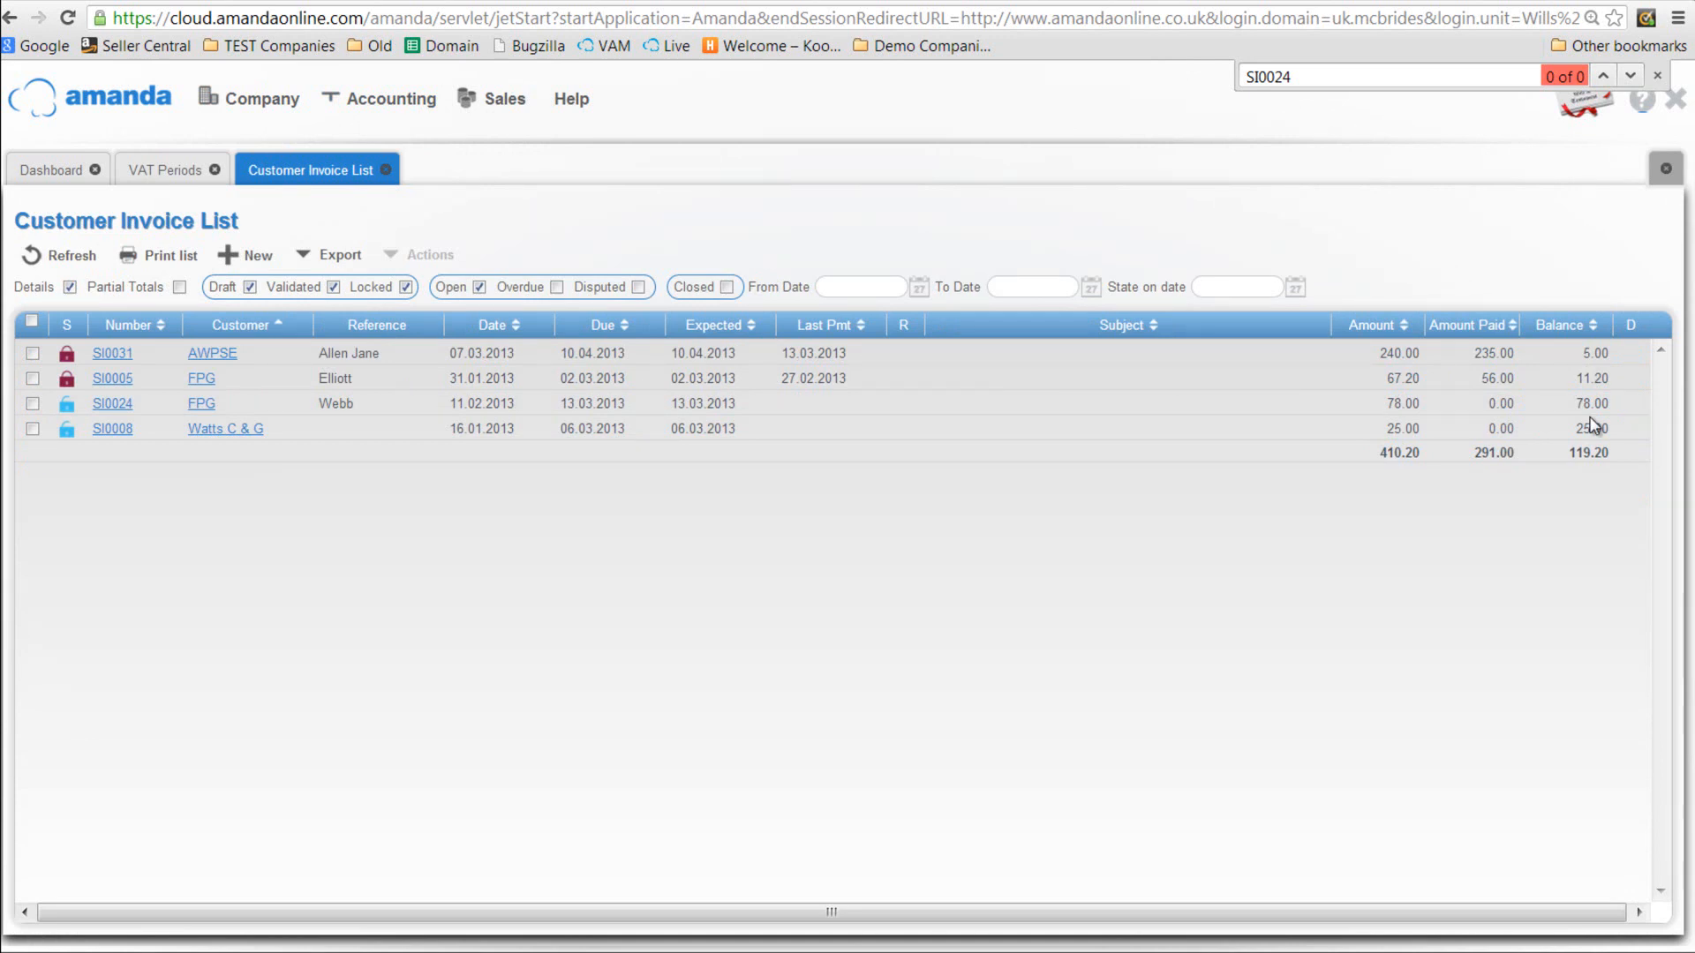
{"action": "left_click", "coordinate": [112, 405]}
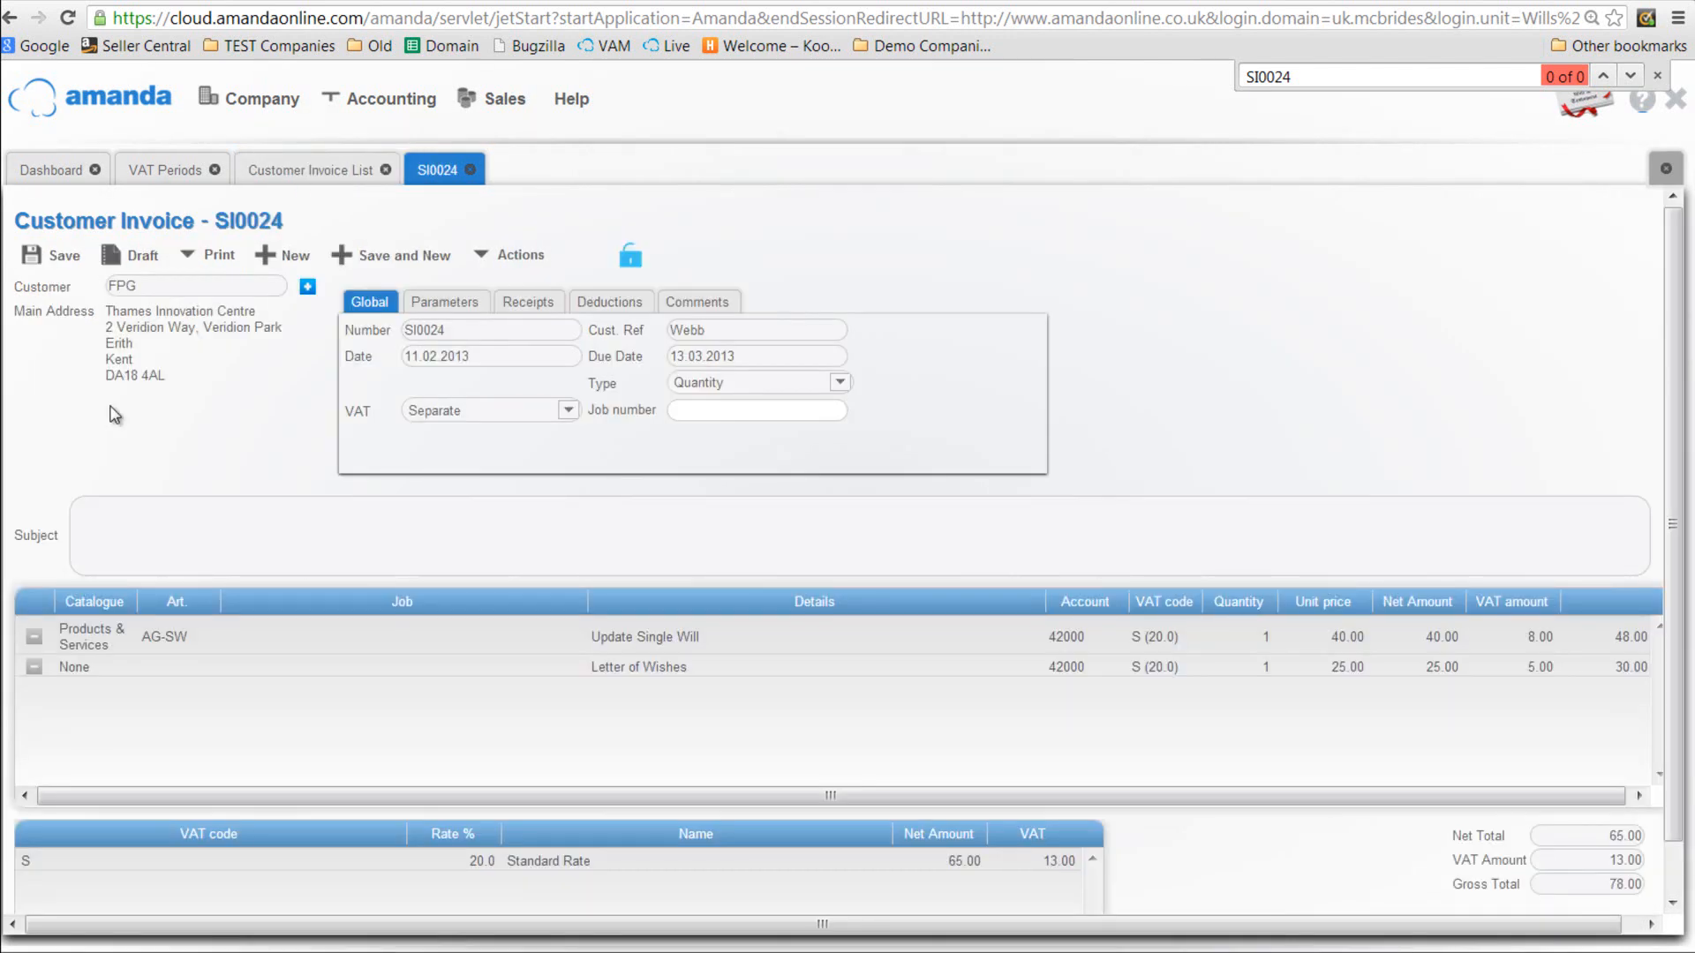
Step: Return invoice SI0024 to draft, assign it to VAT period 2013/7 and validate it
{"action": "left_click", "coordinate": [117, 264]}
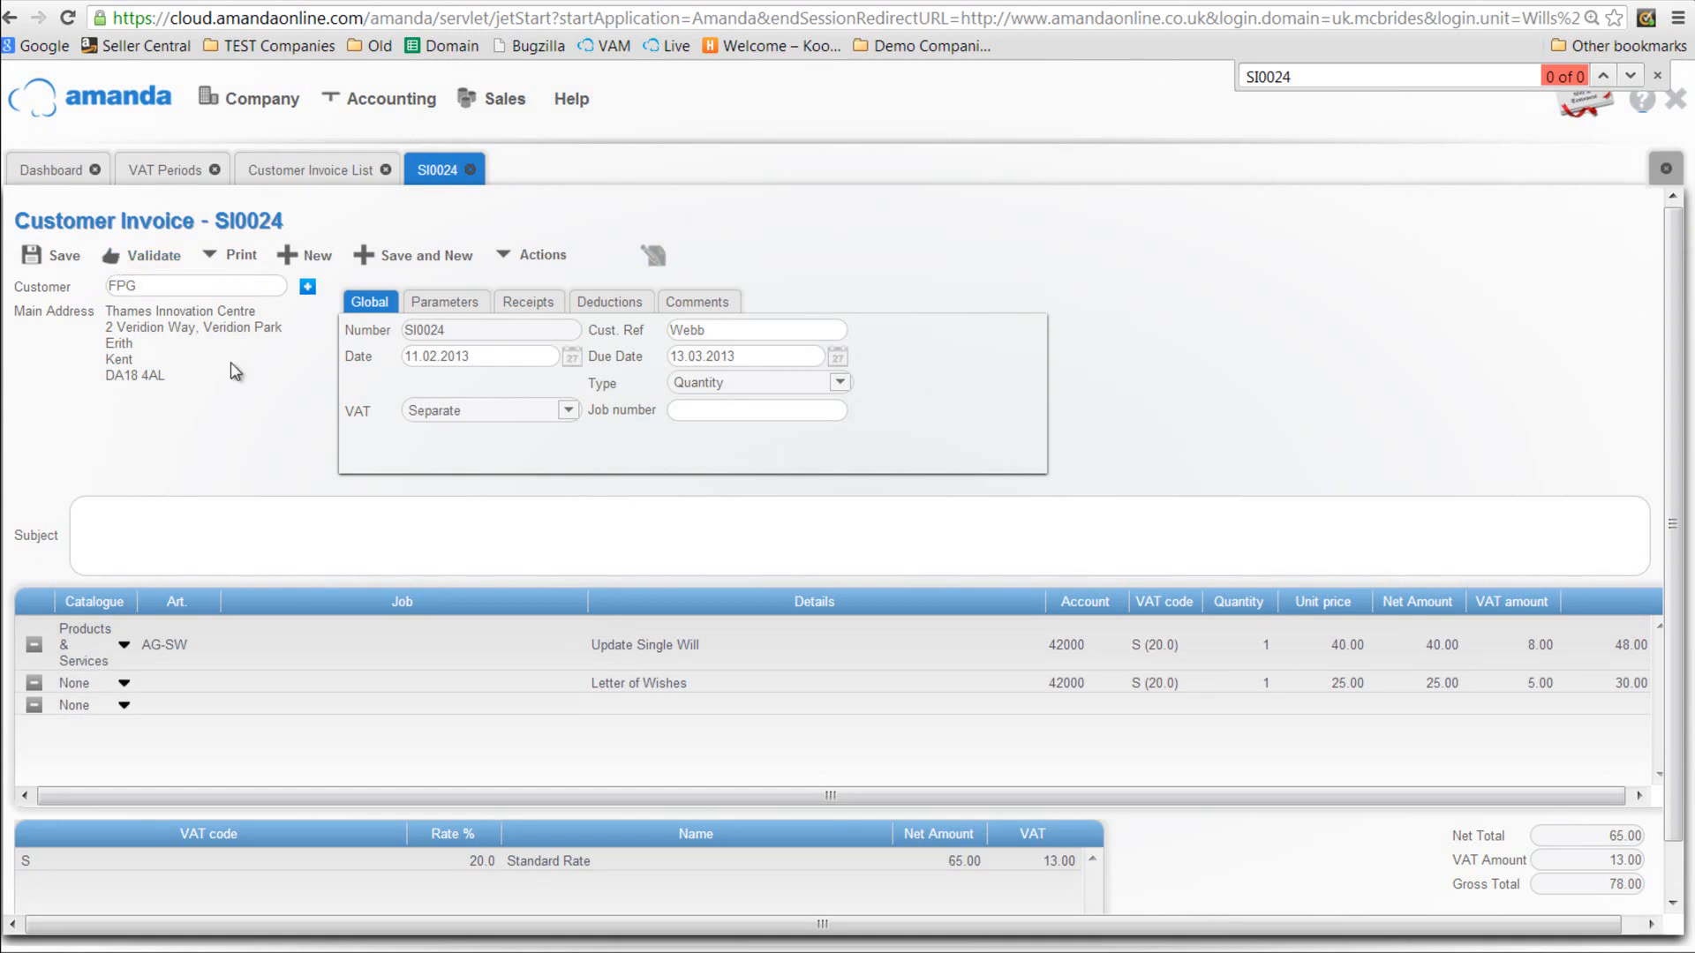
{"action": "left_click", "coordinate": [461, 305]}
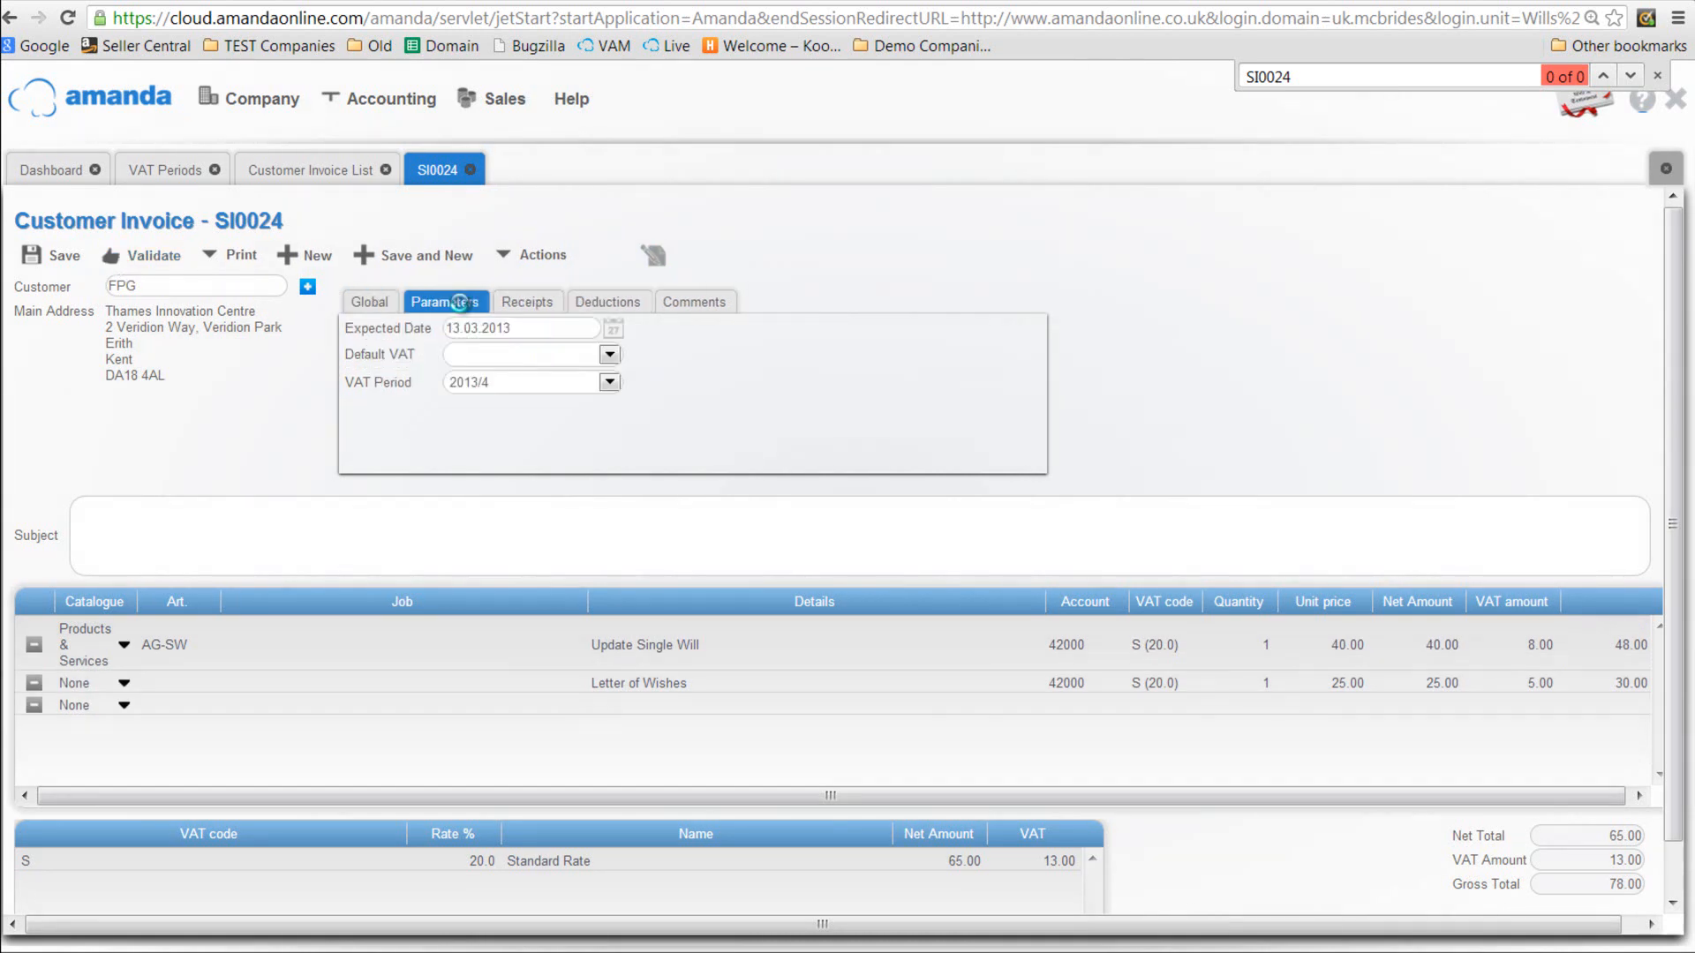
{"action": "left_click", "coordinate": [610, 383]}
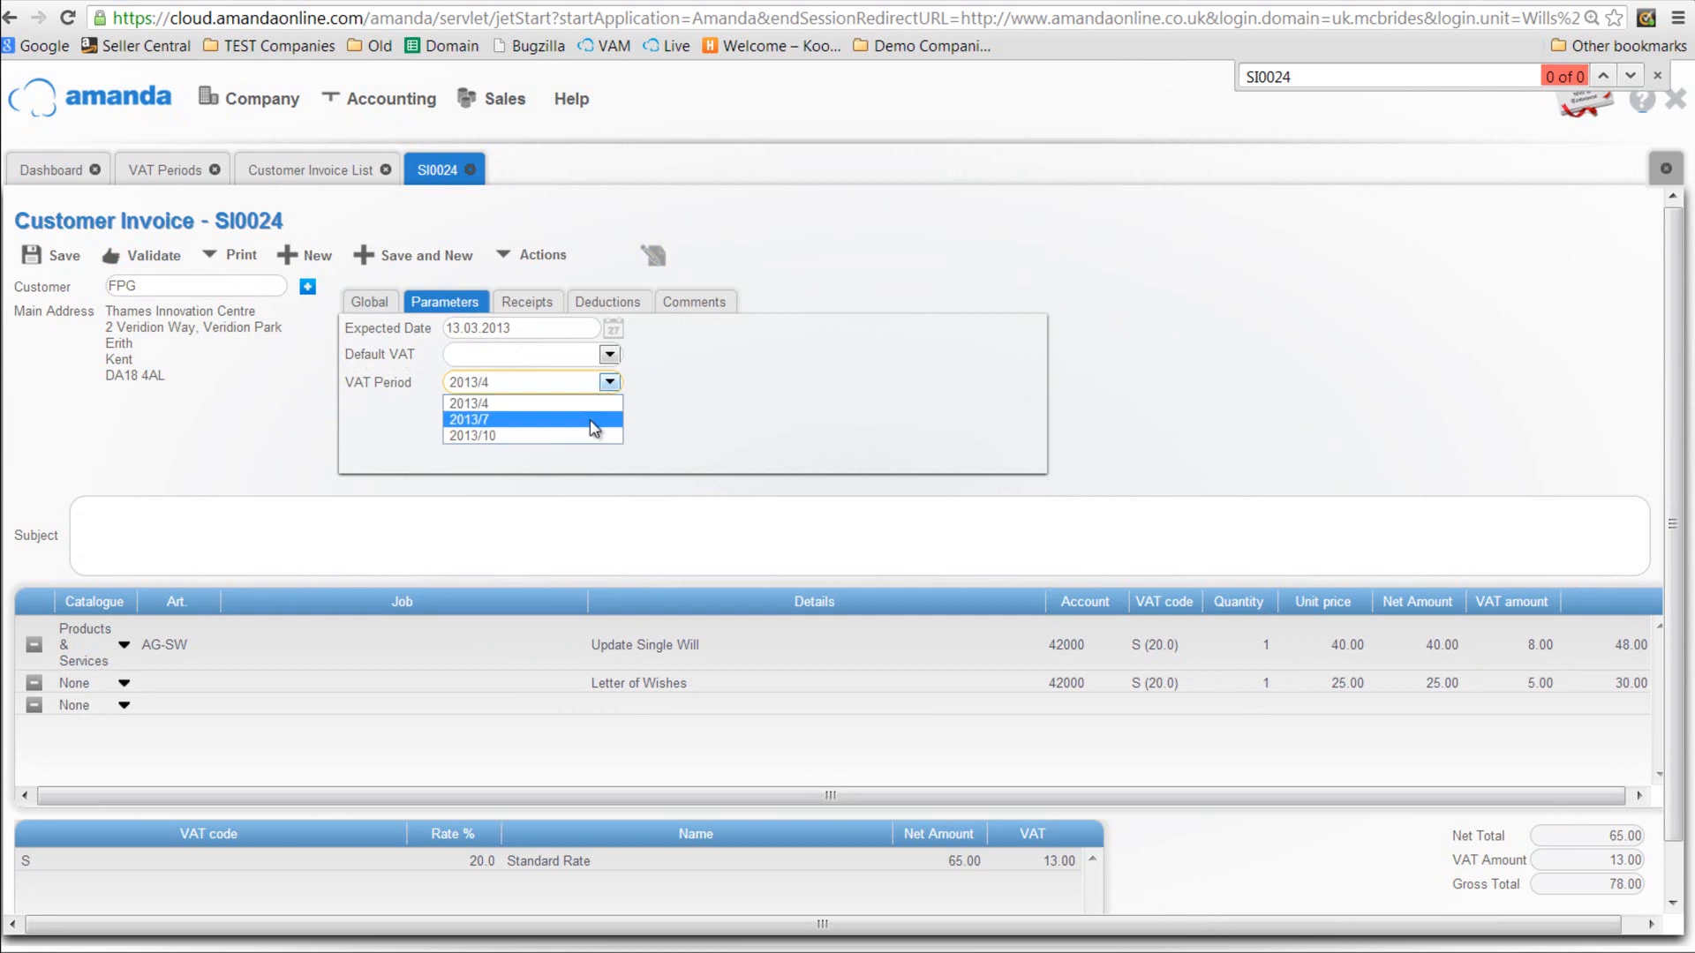
{"action": "left_click", "coordinate": [594, 421]}
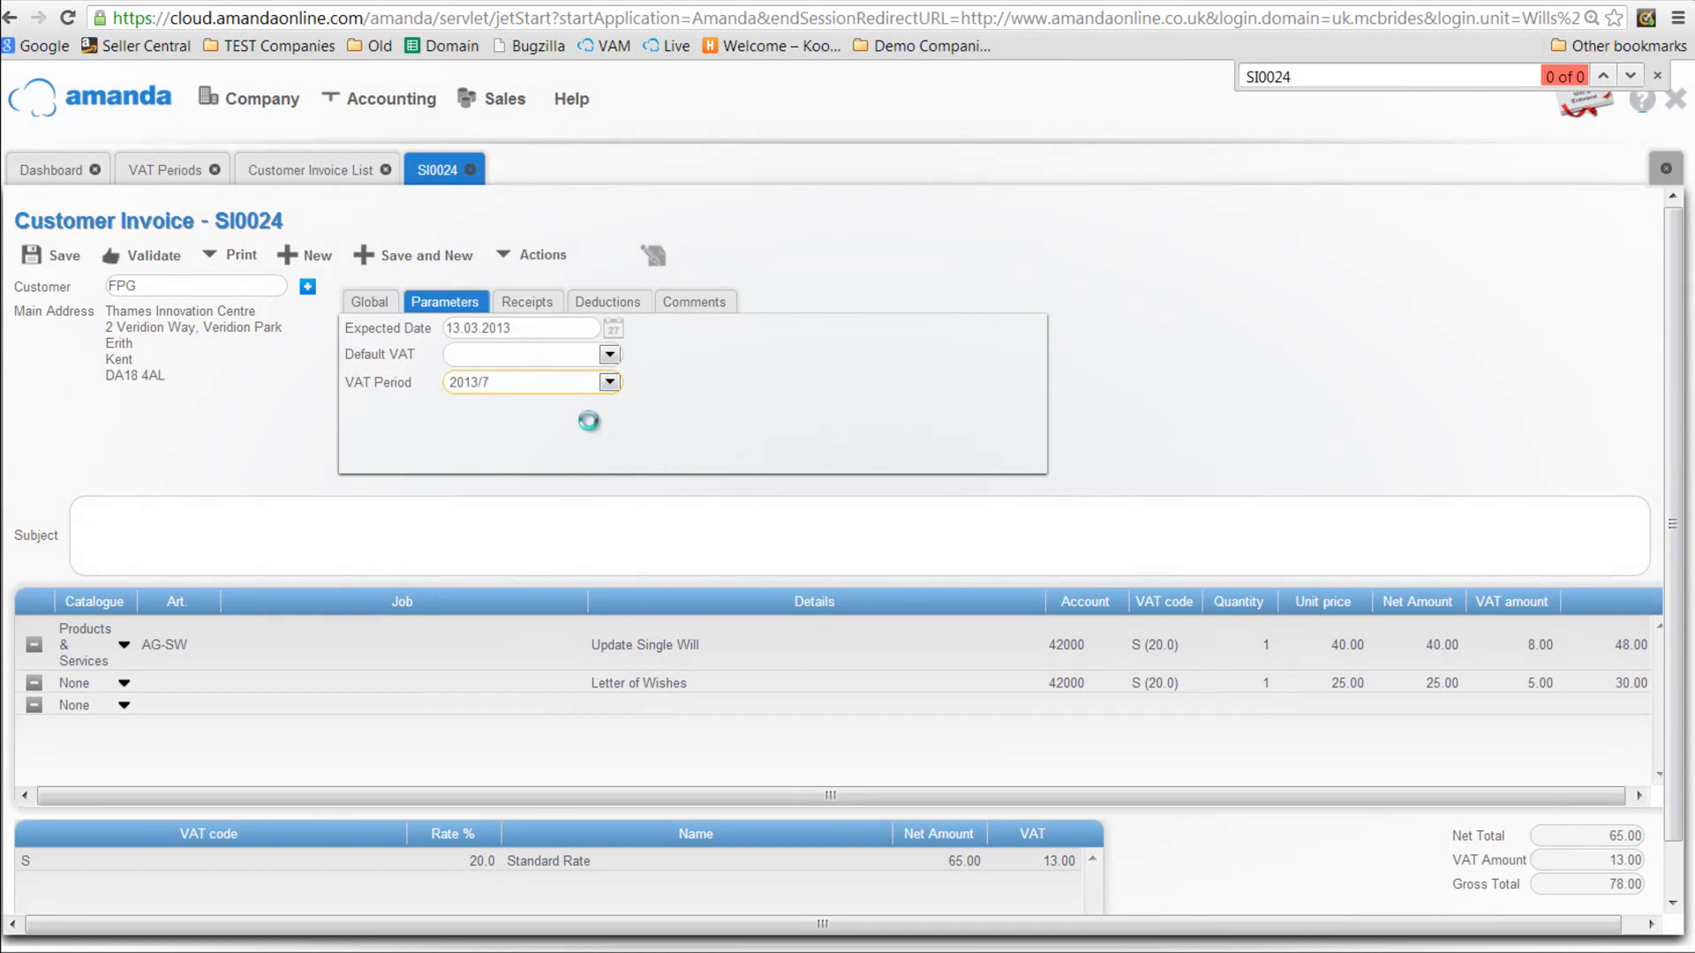
{"action": "left_click", "coordinate": [154, 263]}
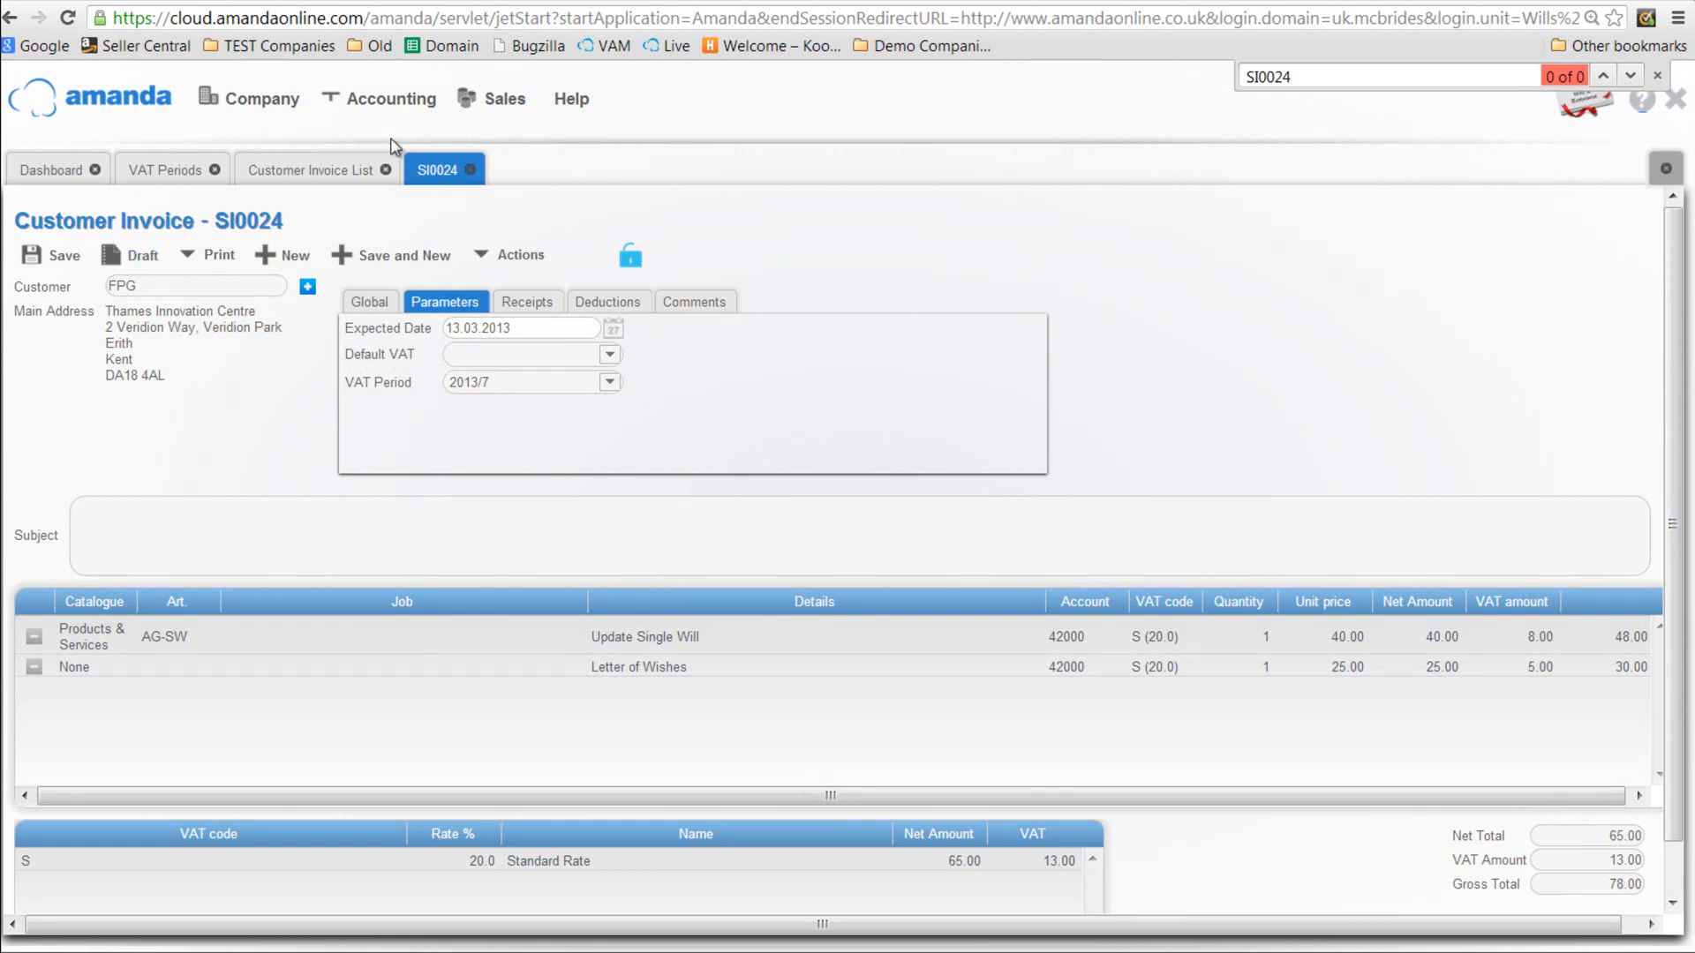
Step: Go back to the VAT periods and view the VAT details of period 2013/7
{"action": "left_click", "coordinate": [171, 167]}
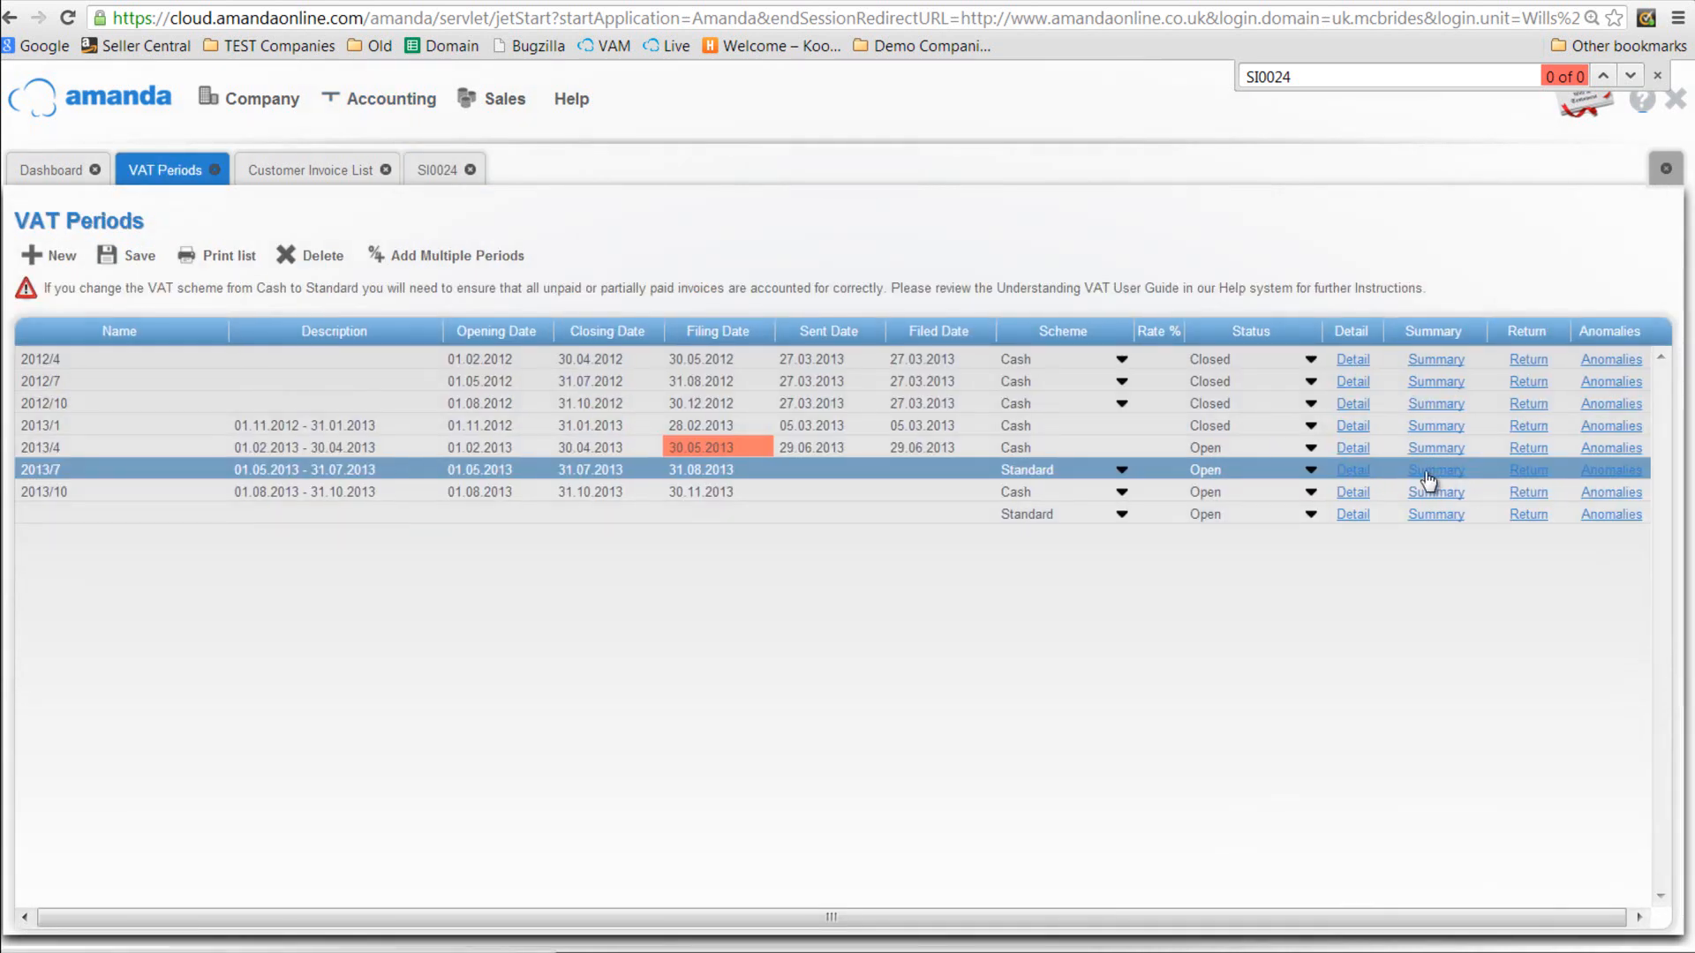
{"action": "left_click", "coordinate": [1353, 471]}
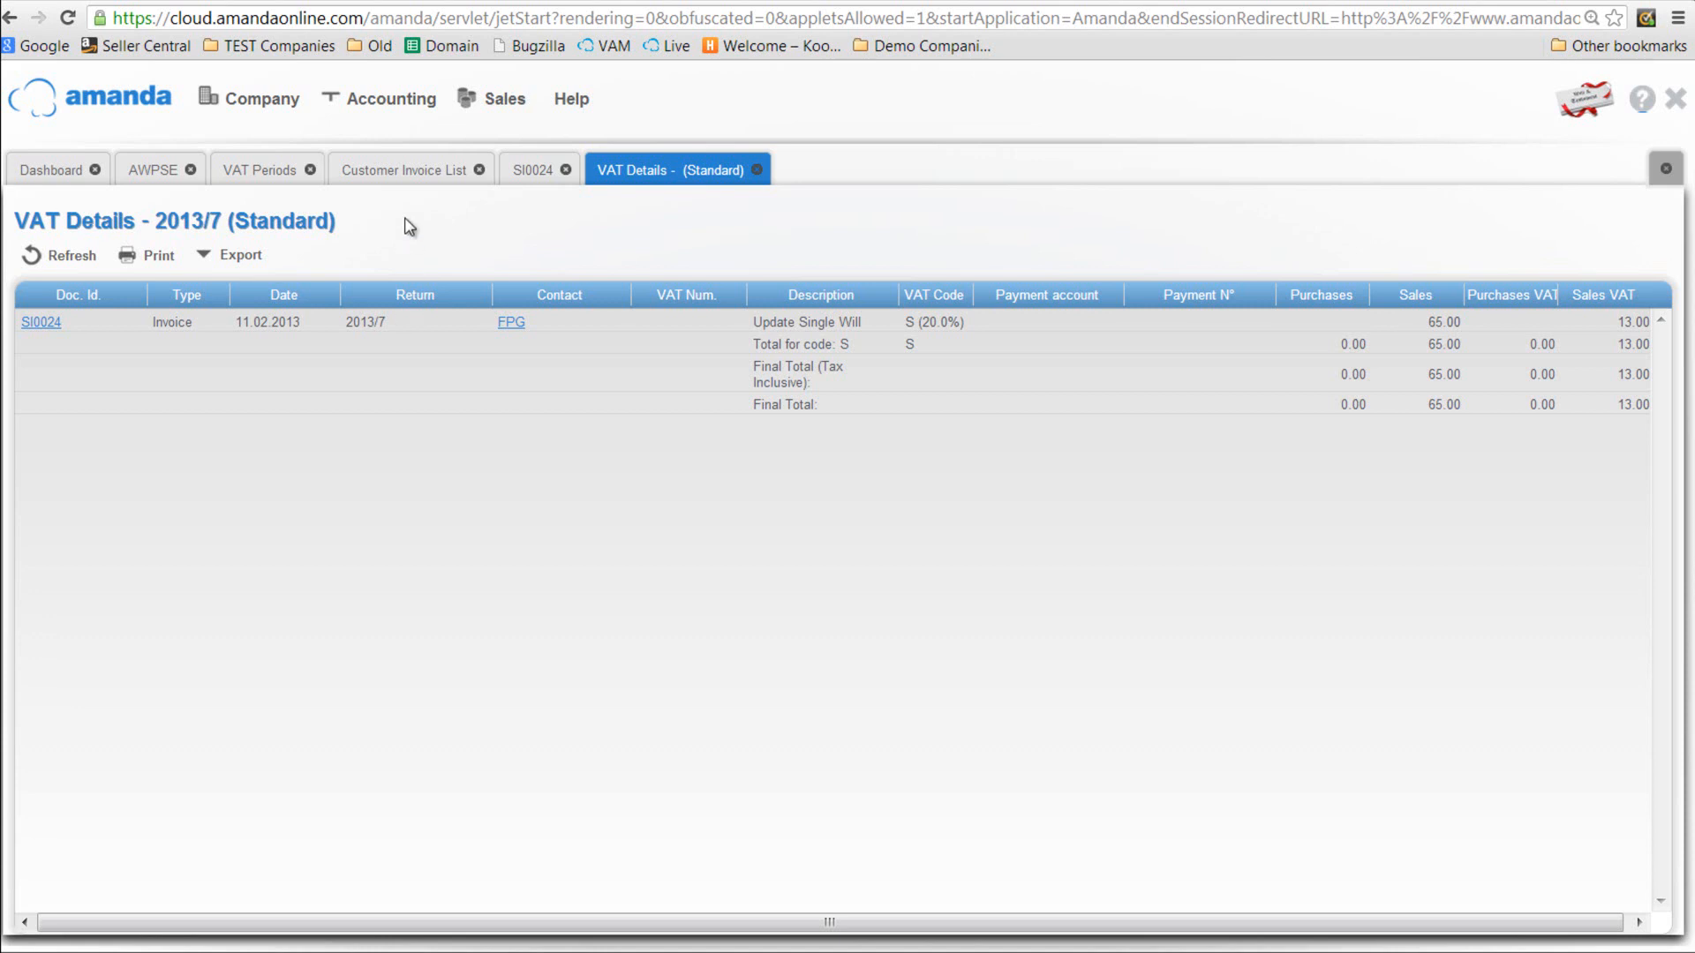
Step: Review the receipts recorded on the partially paid invoice SI0005 from the customer invoice list, and close the invoice
{"action": "left_click", "coordinate": [403, 172]}
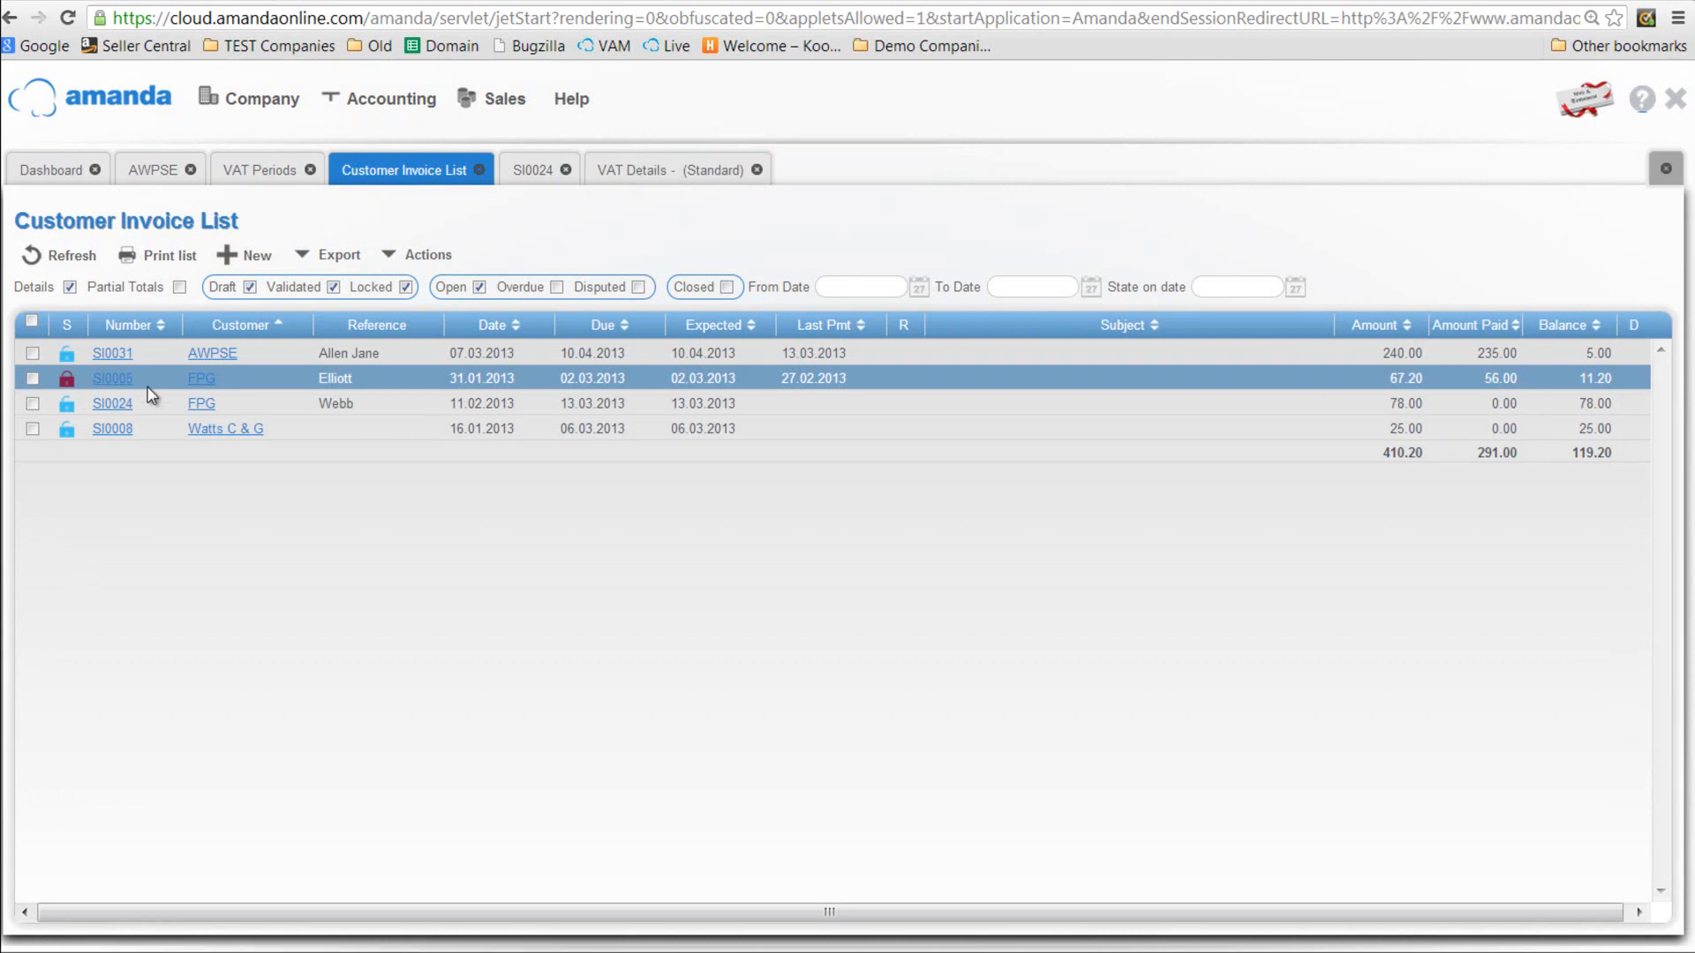
{"action": "left_click", "coordinate": [112, 380]}
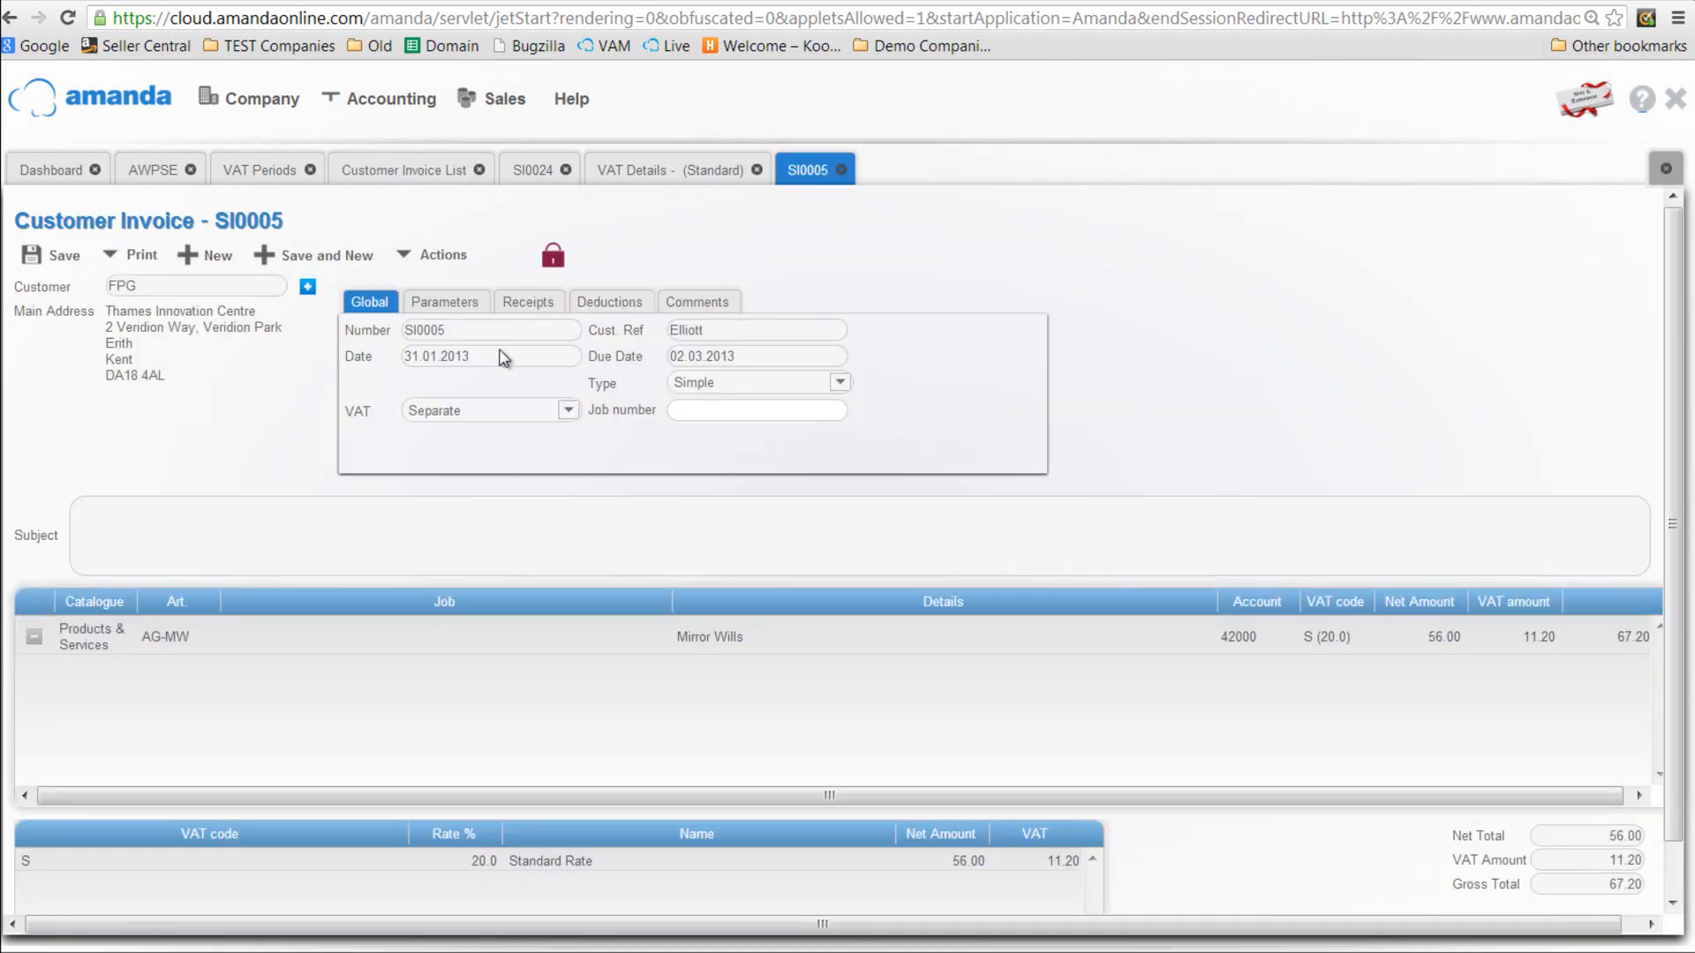
{"action": "left_click", "coordinate": [526, 302]}
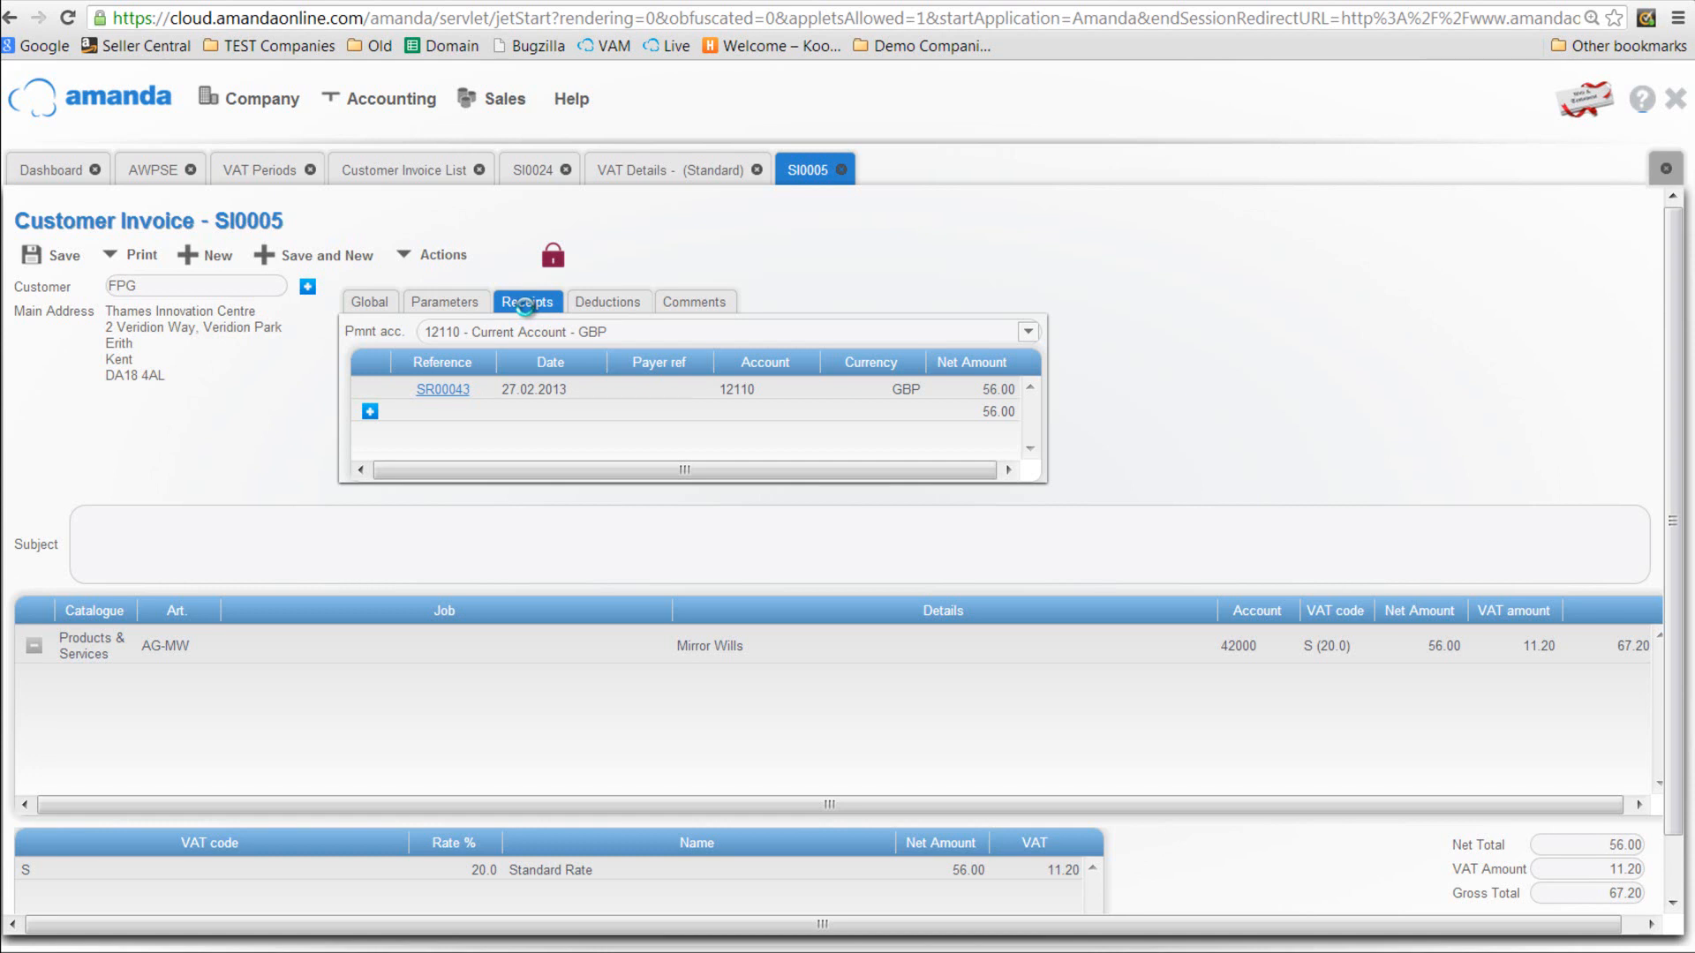
{"action": "left_click", "coordinate": [839, 171]}
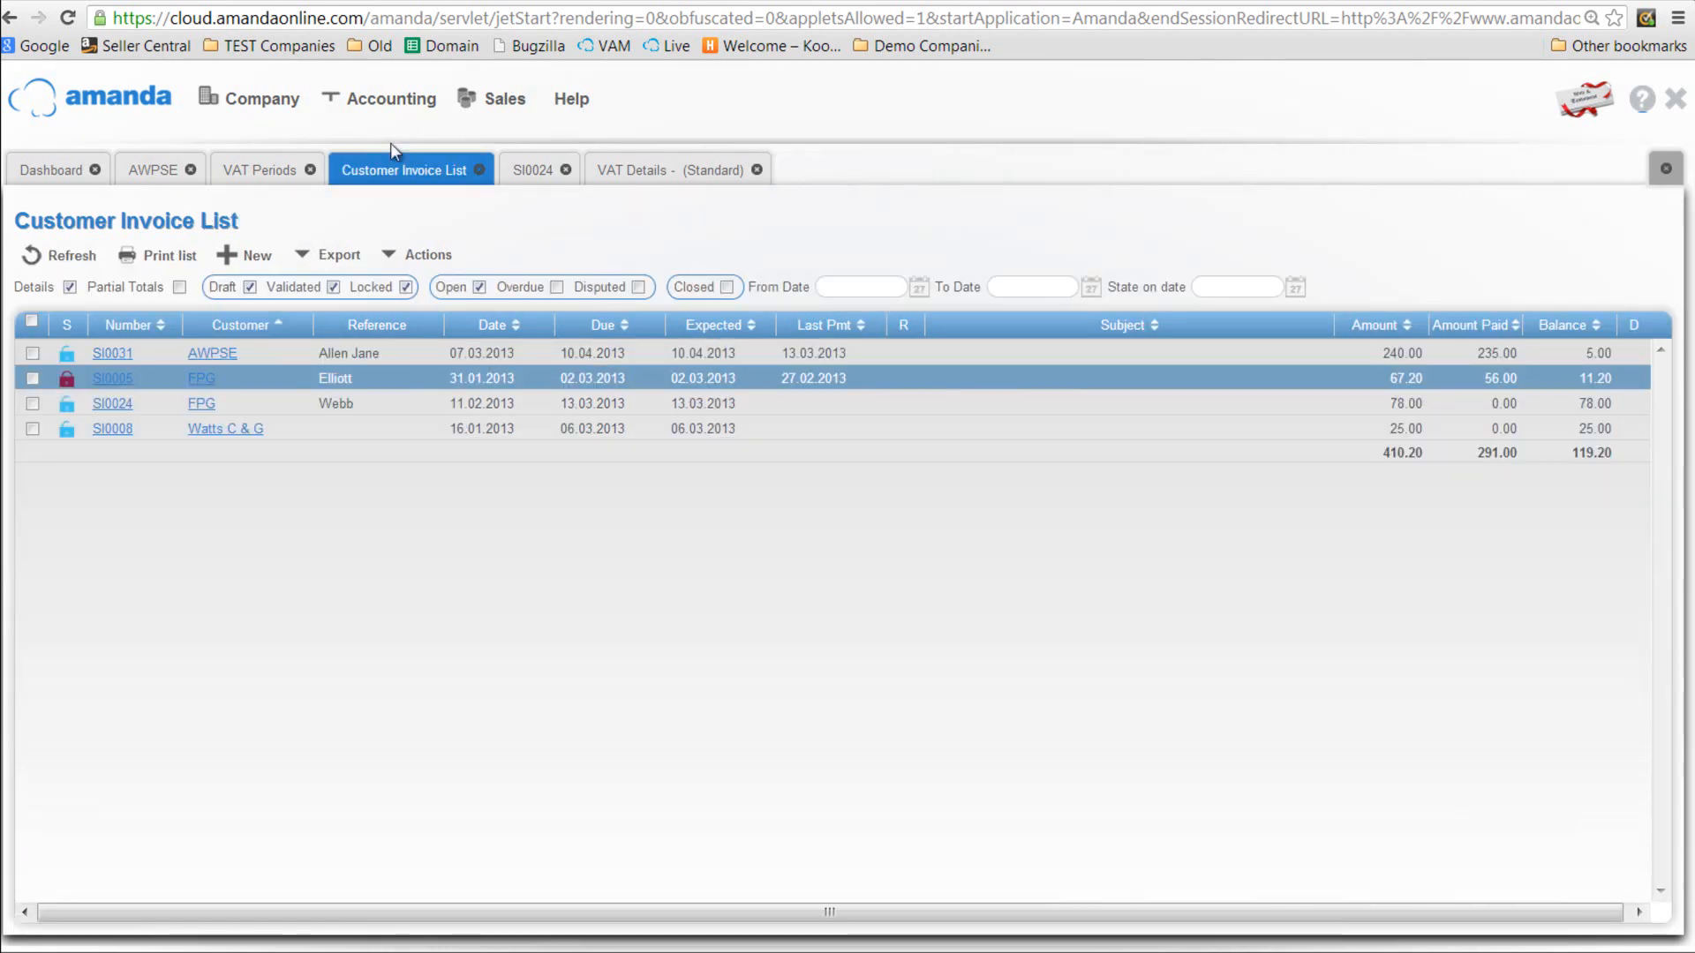
Step: Open the customer receipt list and open receipt SR00043
{"action": "left_click", "coordinate": [371, 105]}
{"action": "mouse_move", "coordinate": [378, 212]}
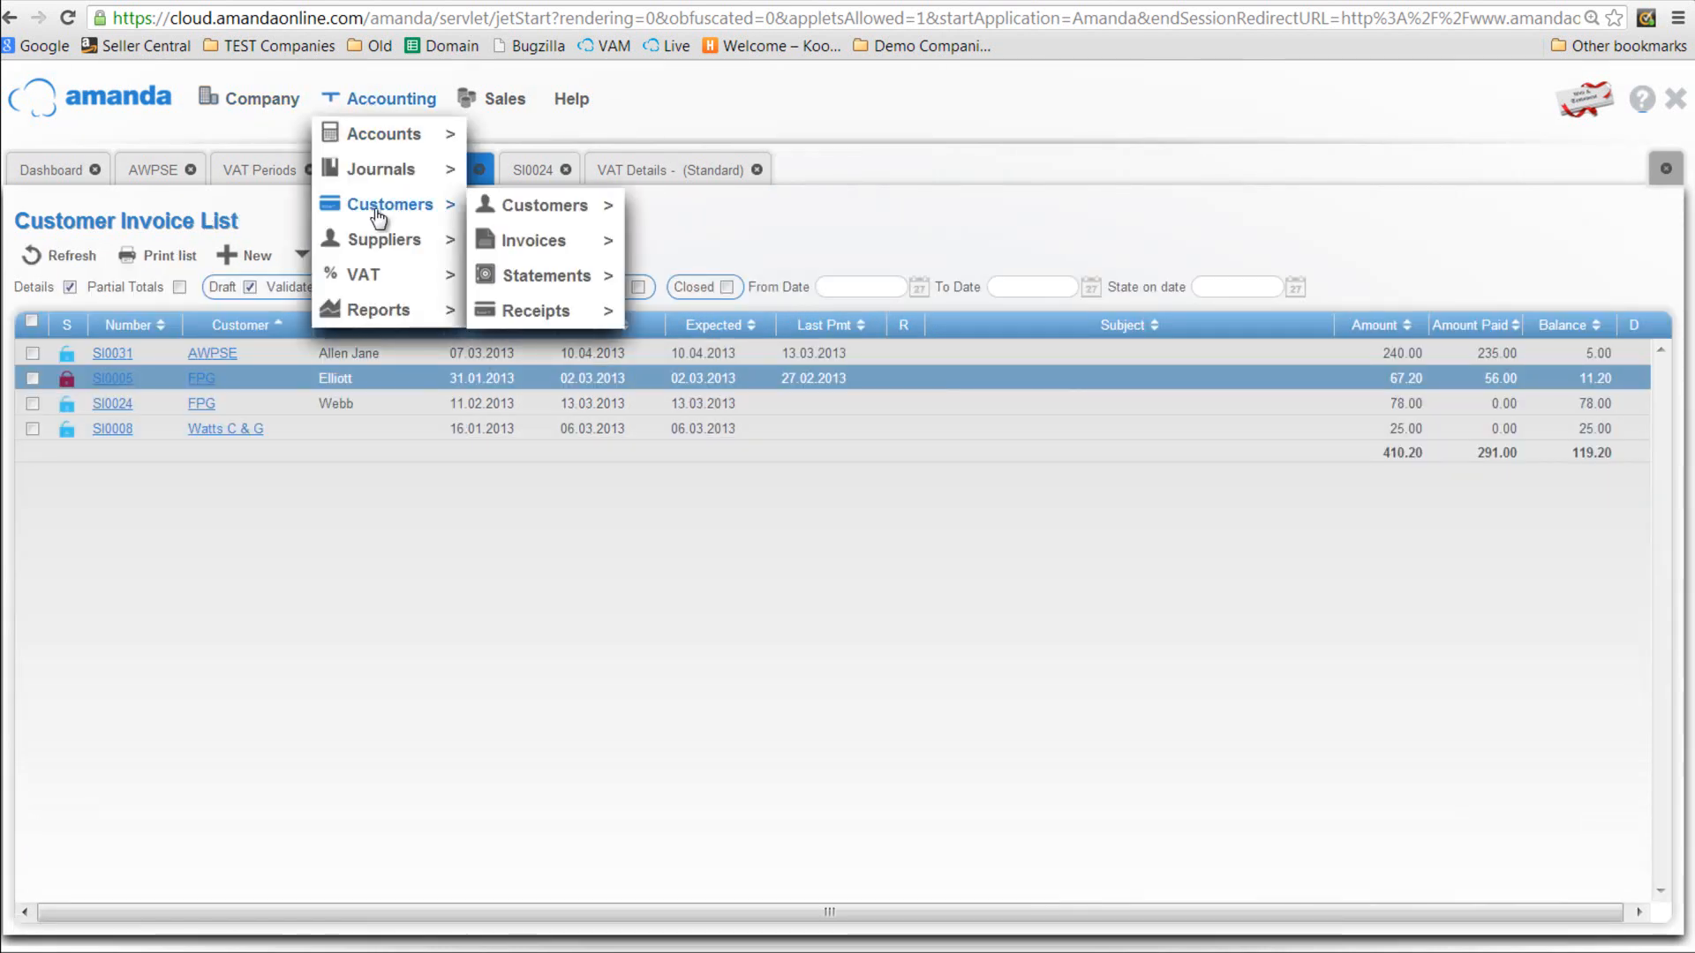
{"action": "mouse_move", "coordinate": [568, 319]}
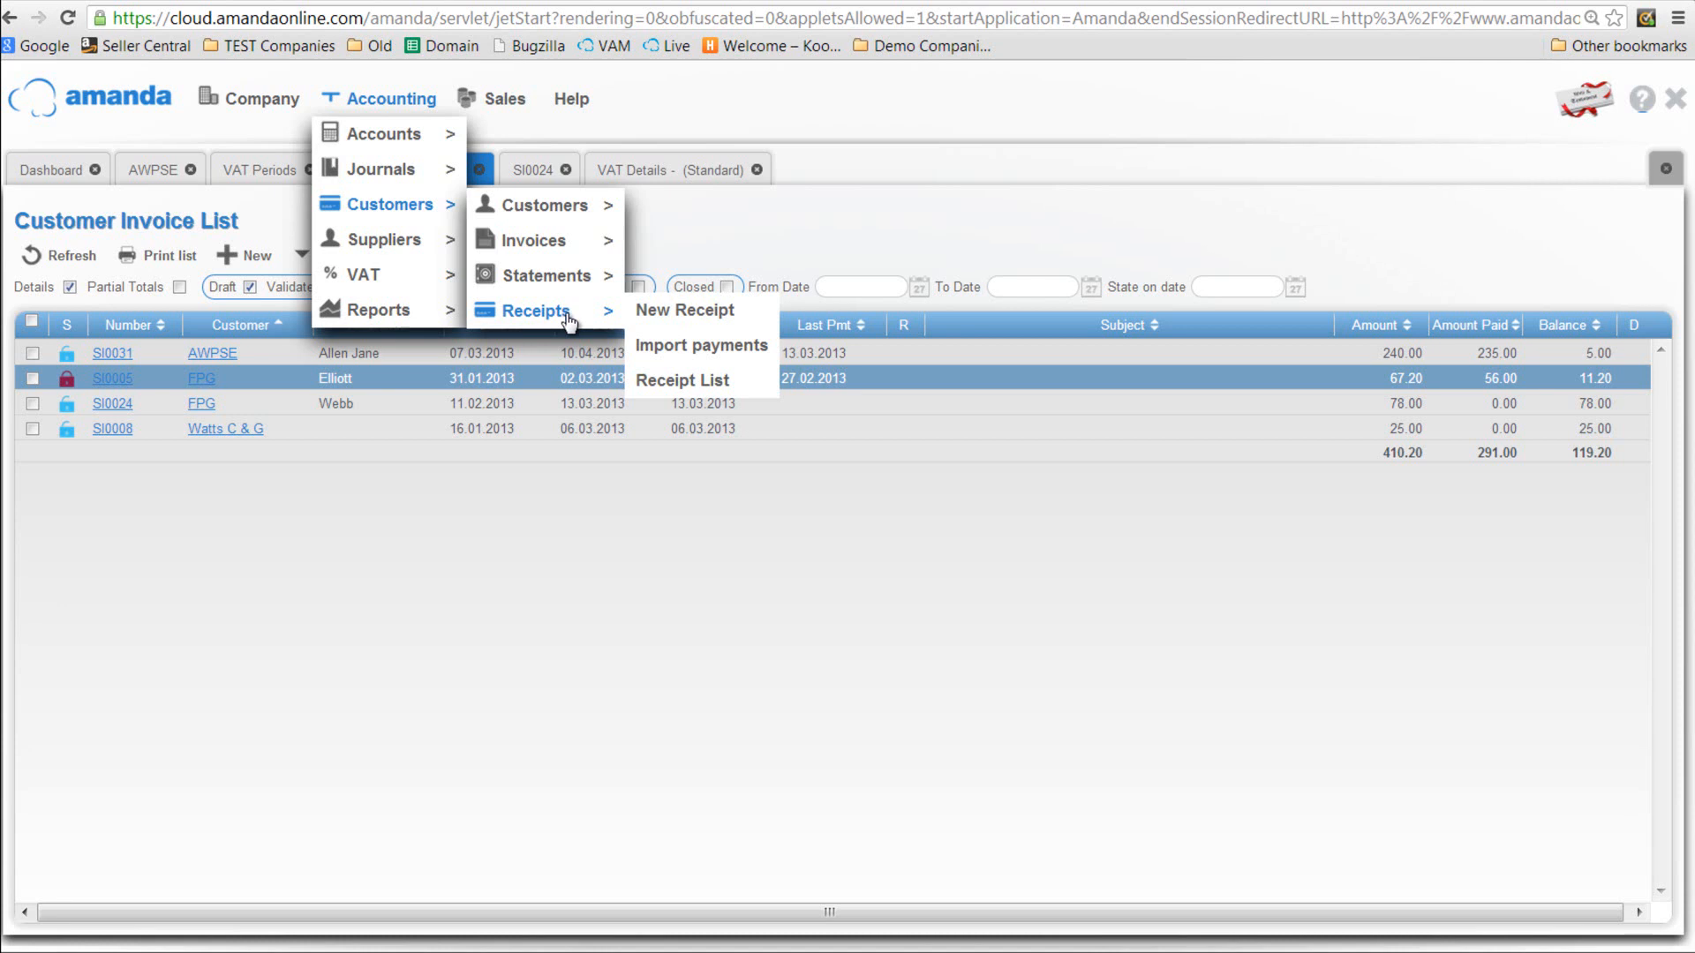
{"action": "left_click", "coordinate": [723, 388]}
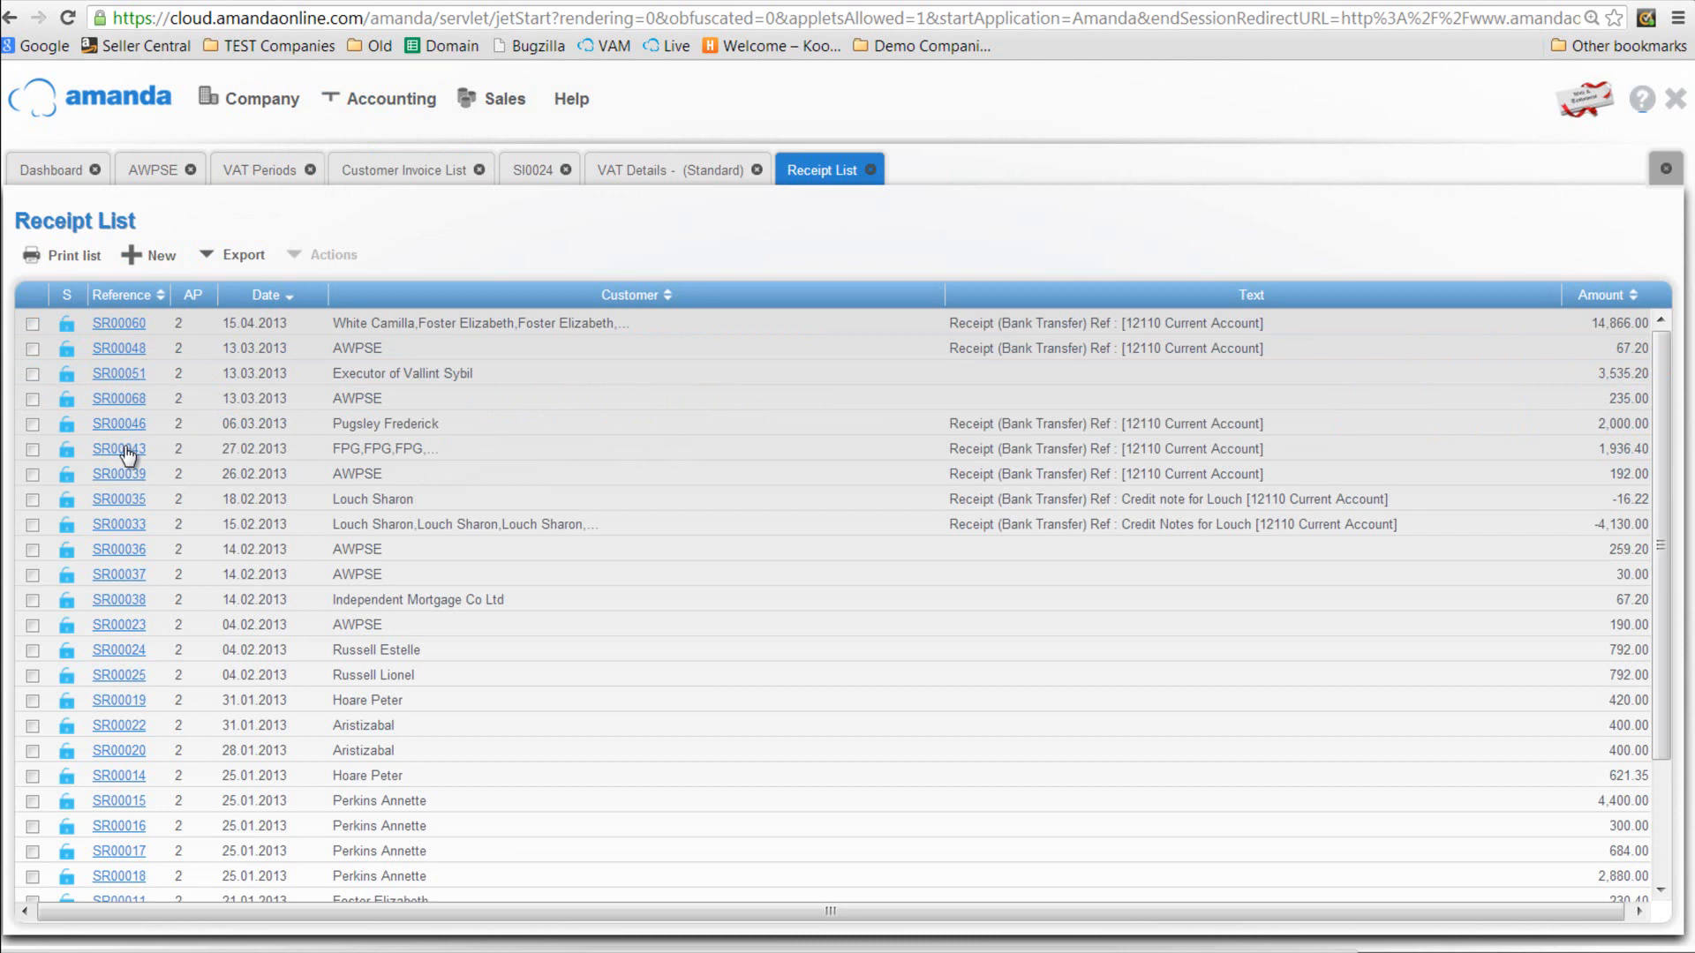
{"action": "left_click", "coordinate": [1677, 20]}
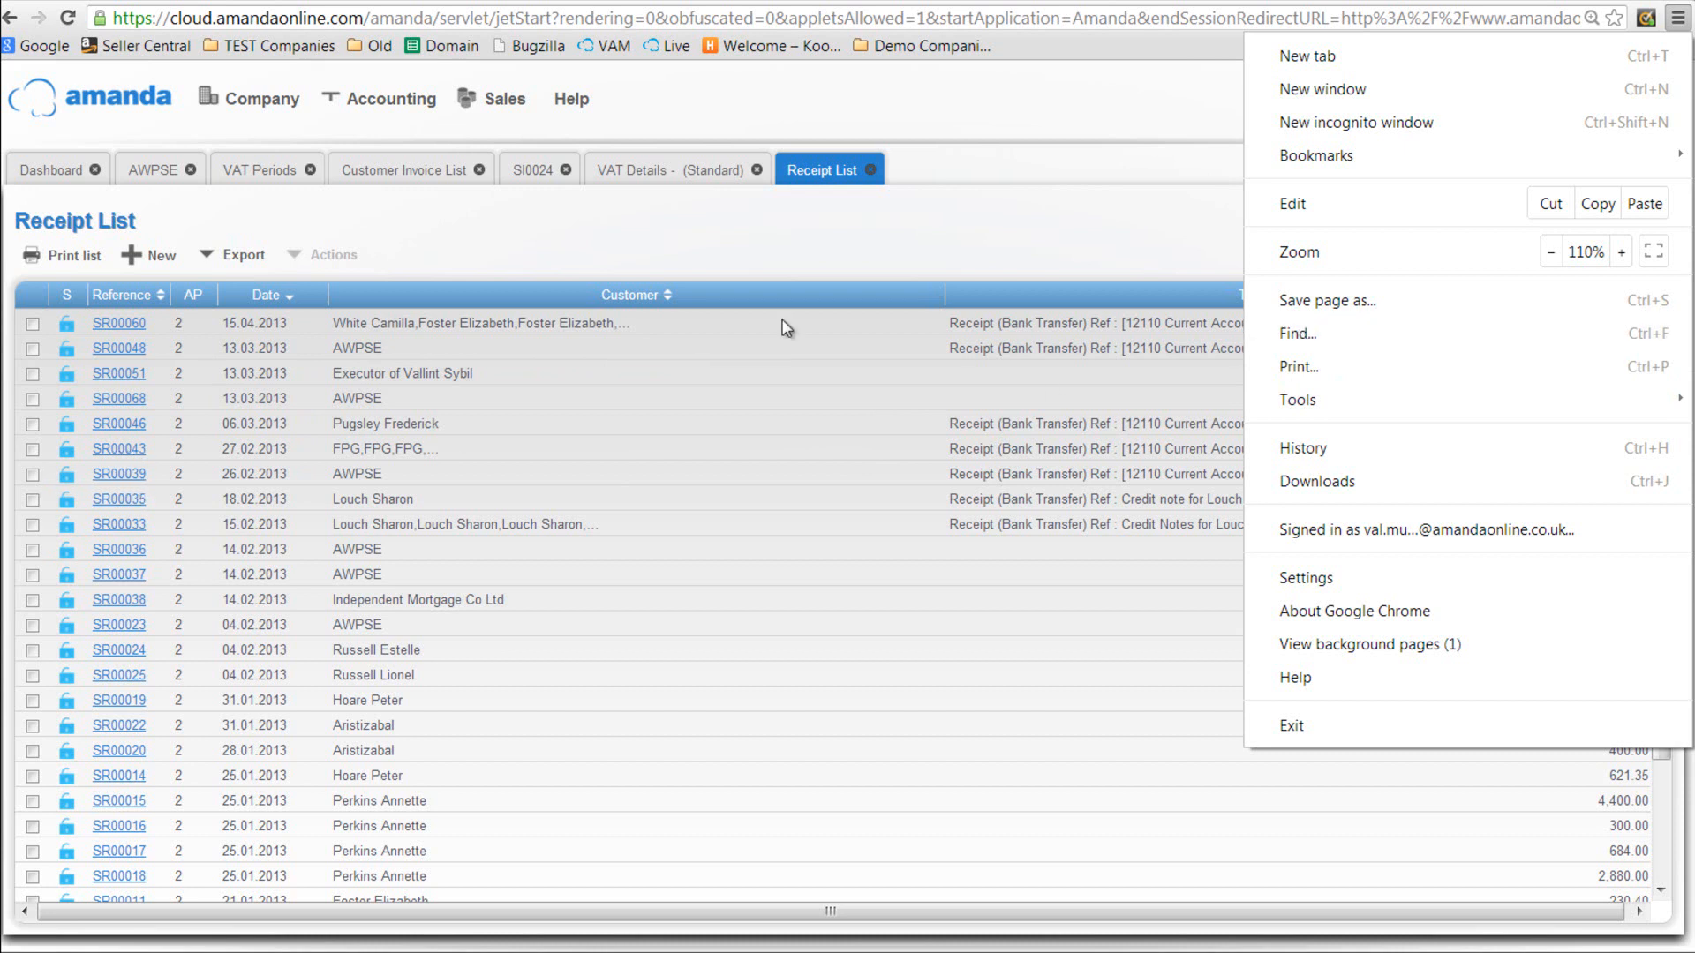
{"action": "left_click", "coordinate": [949, 260]}
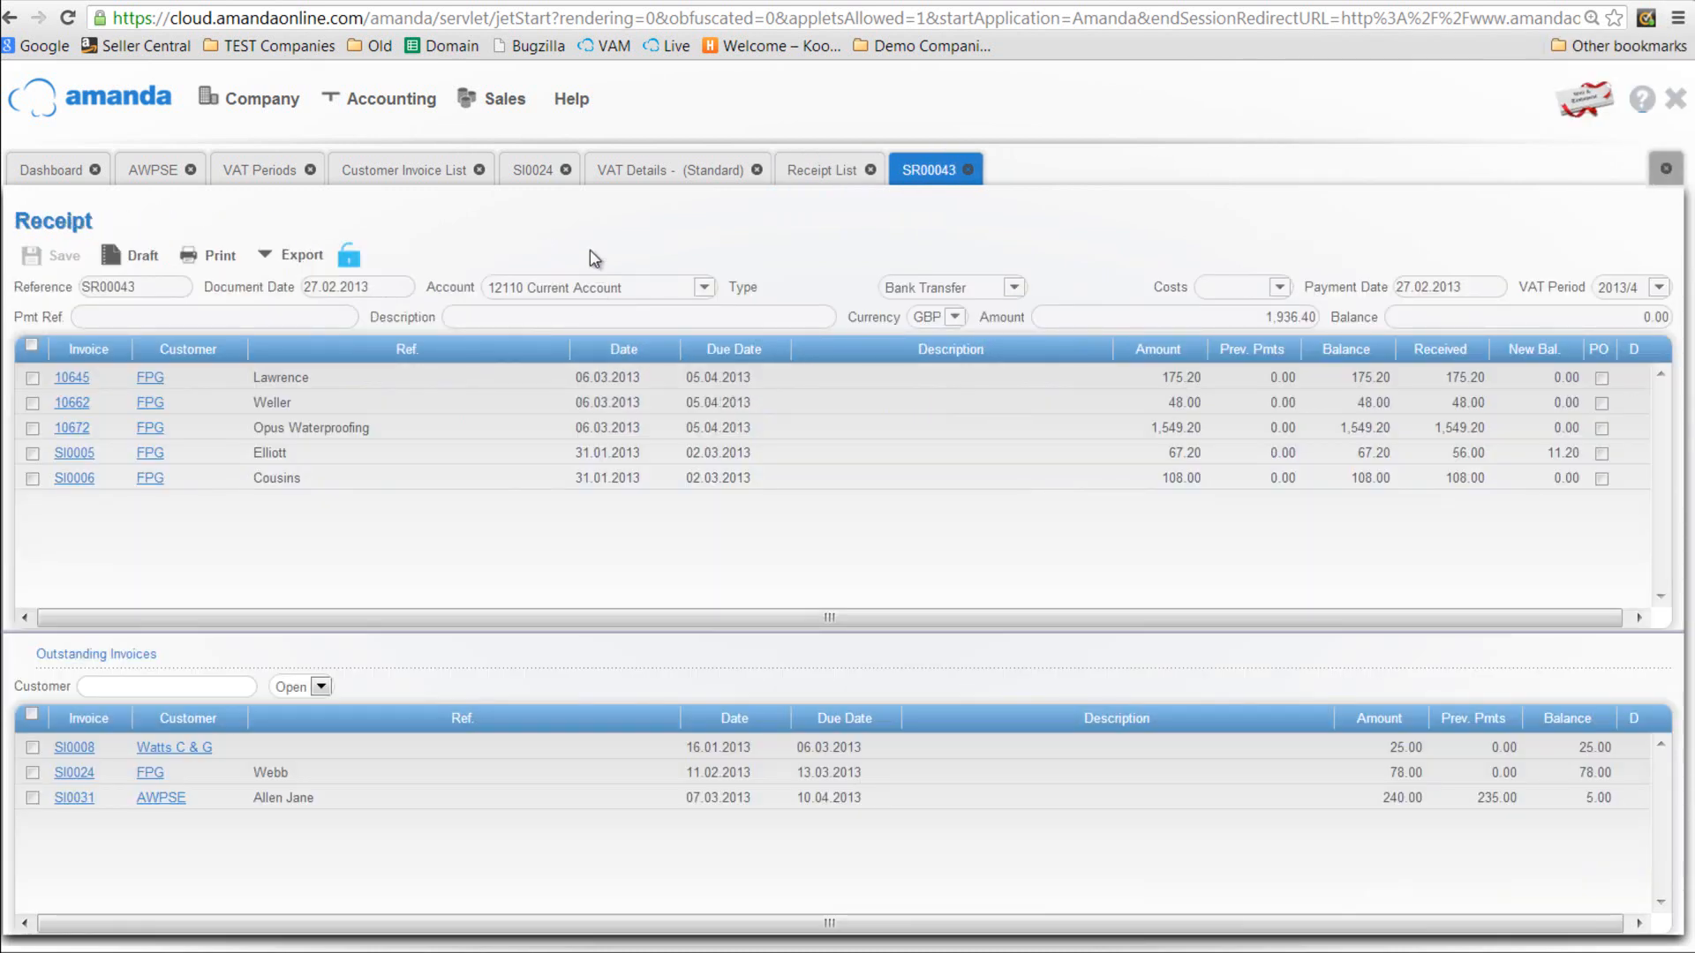
Step: Return receipt SR00043 to draft, remove invoice SI0005 from it, and save and revalidate the receipt
{"action": "left_click", "coordinate": [114, 259]}
{"action": "left_click", "coordinate": [32, 454]}
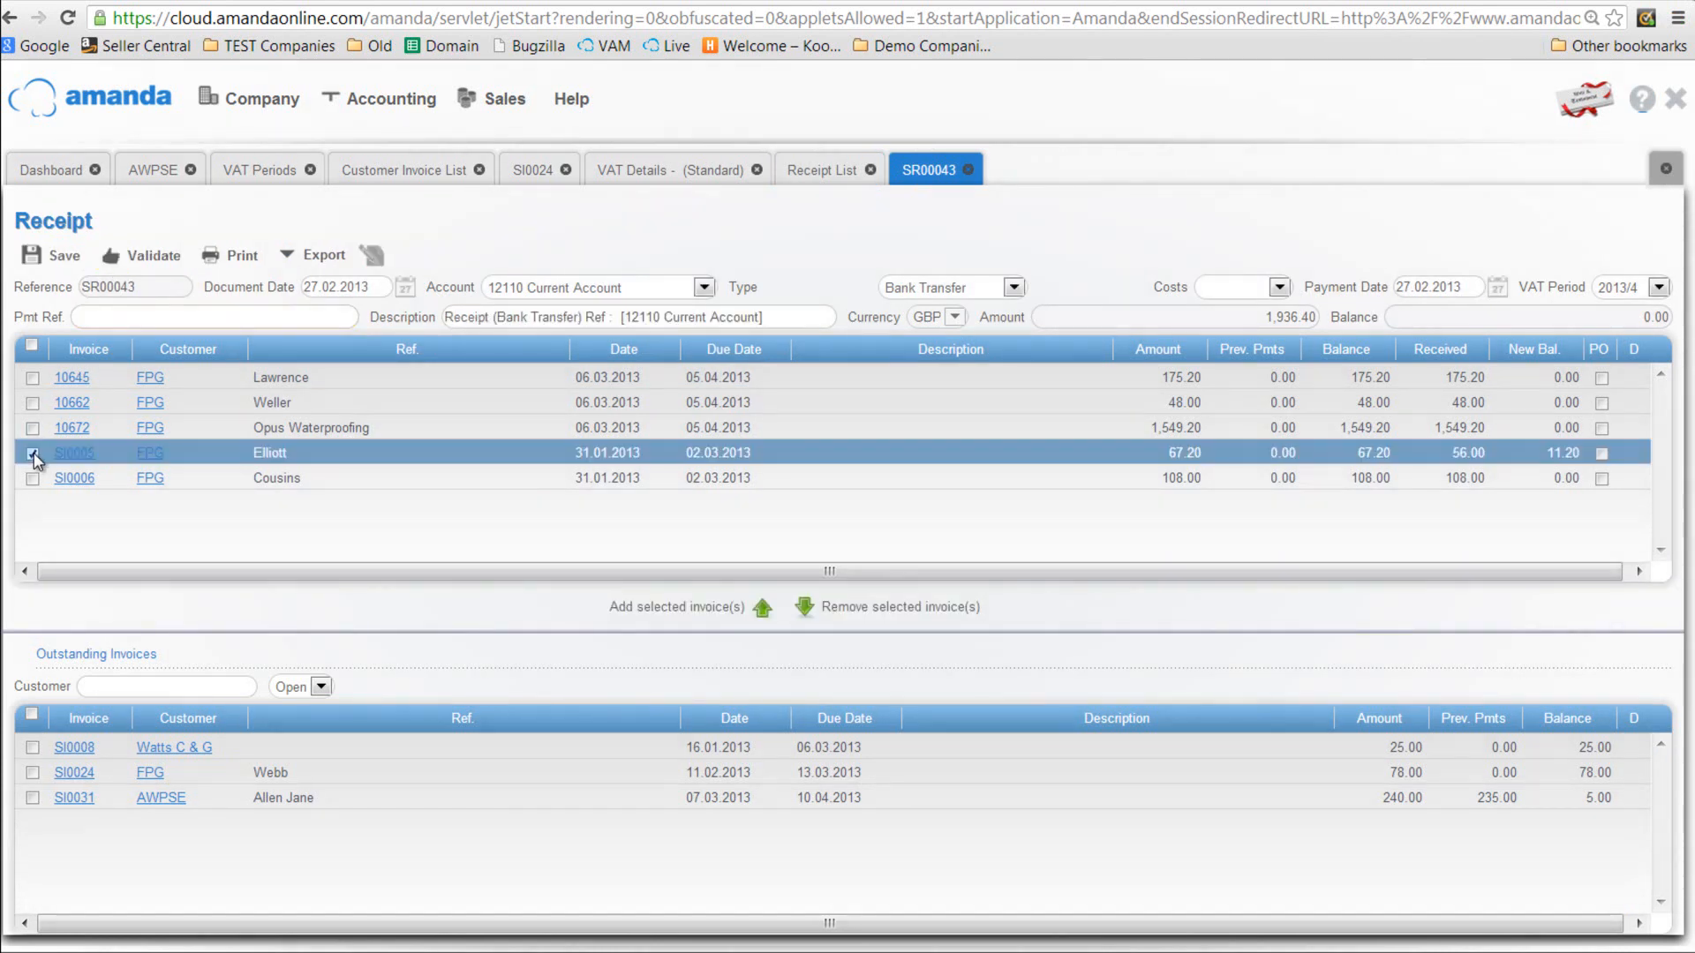
{"action": "left_click", "coordinate": [804, 605]}
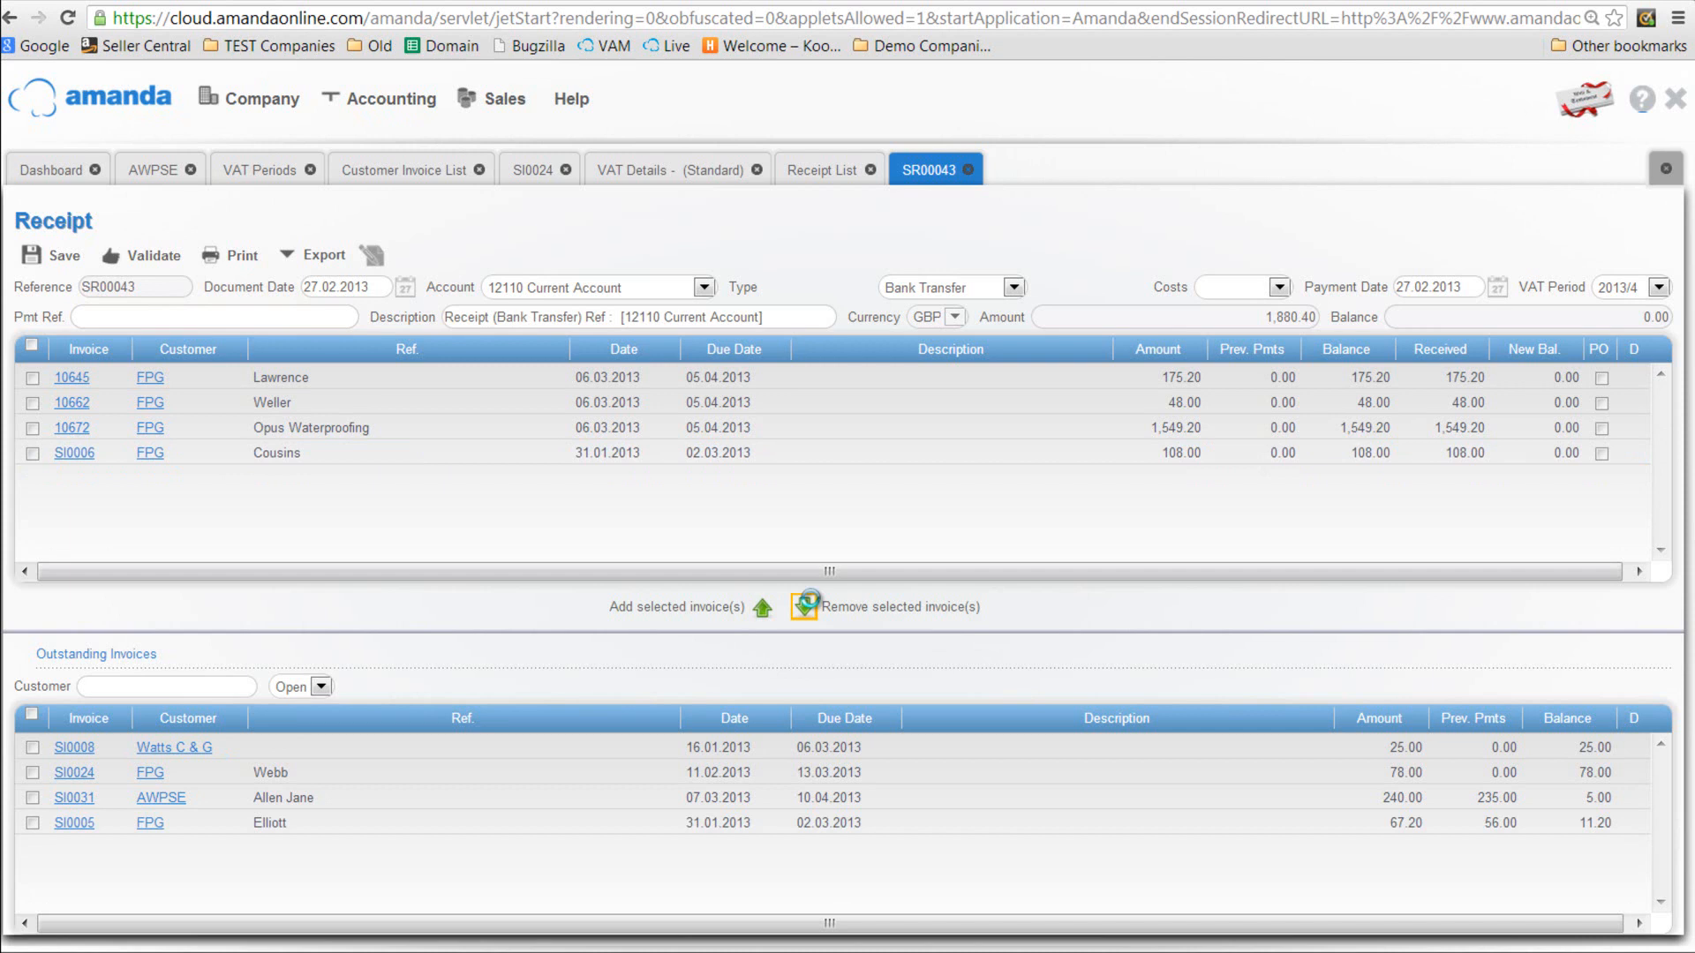
{"action": "left_click", "coordinate": [52, 259]}
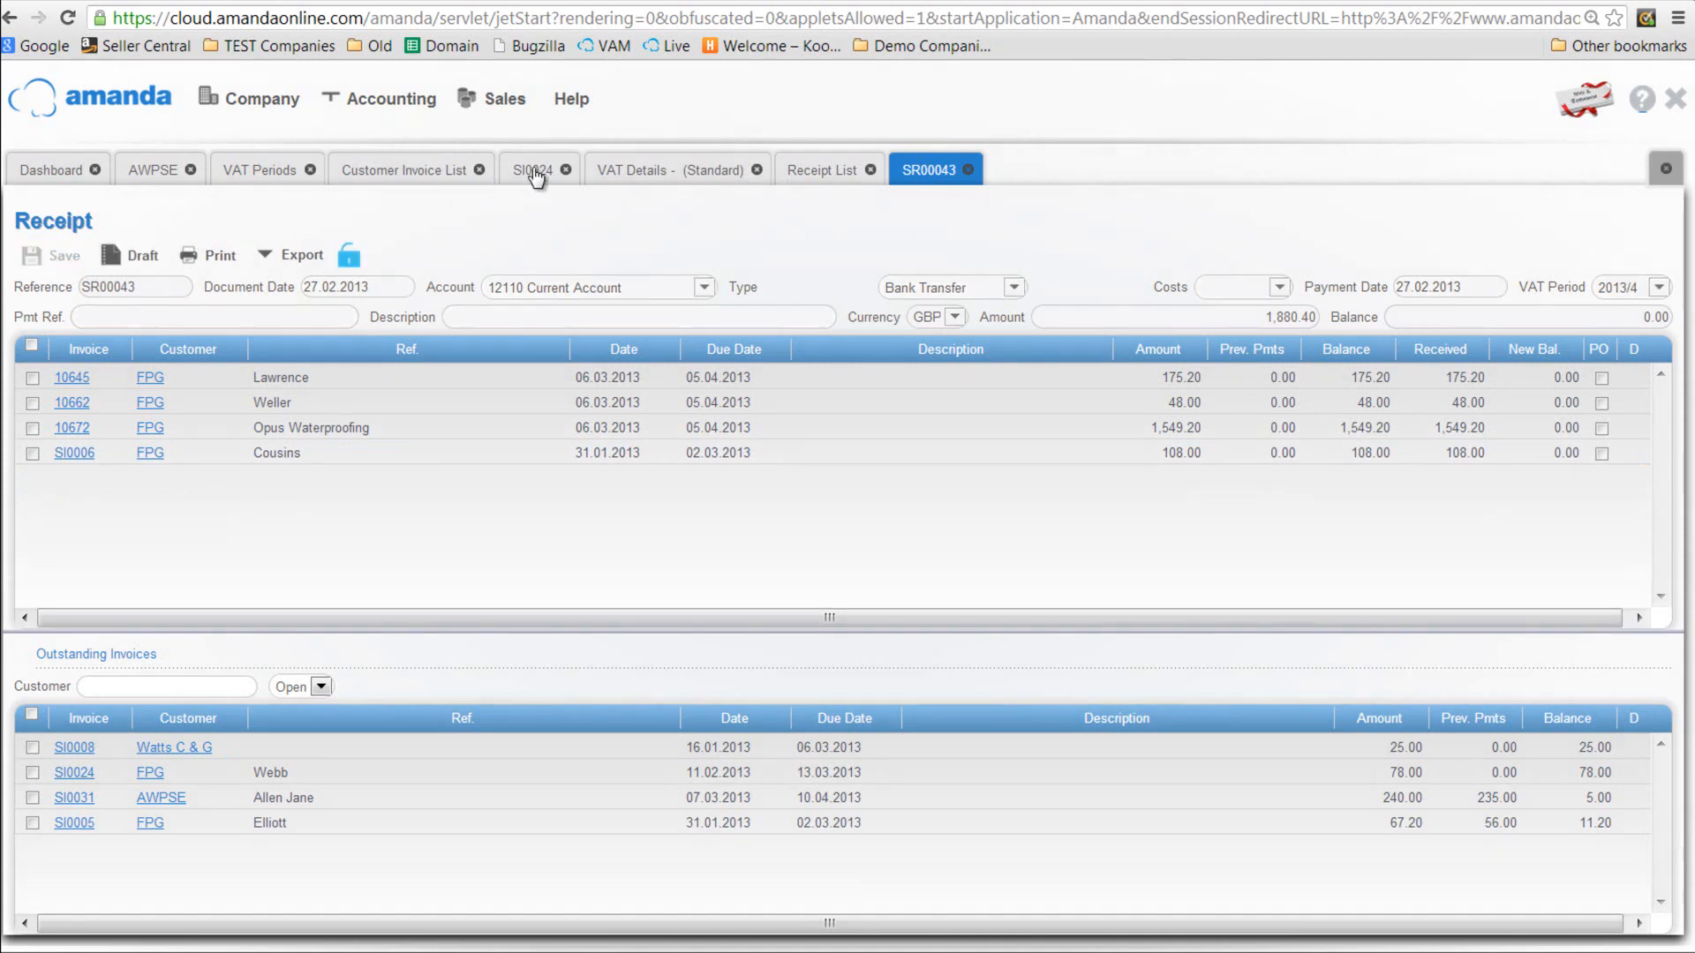
Step: Reopen invoice SI0005 from the customer invoice list and return it to draft
{"action": "left_click", "coordinate": [405, 173]}
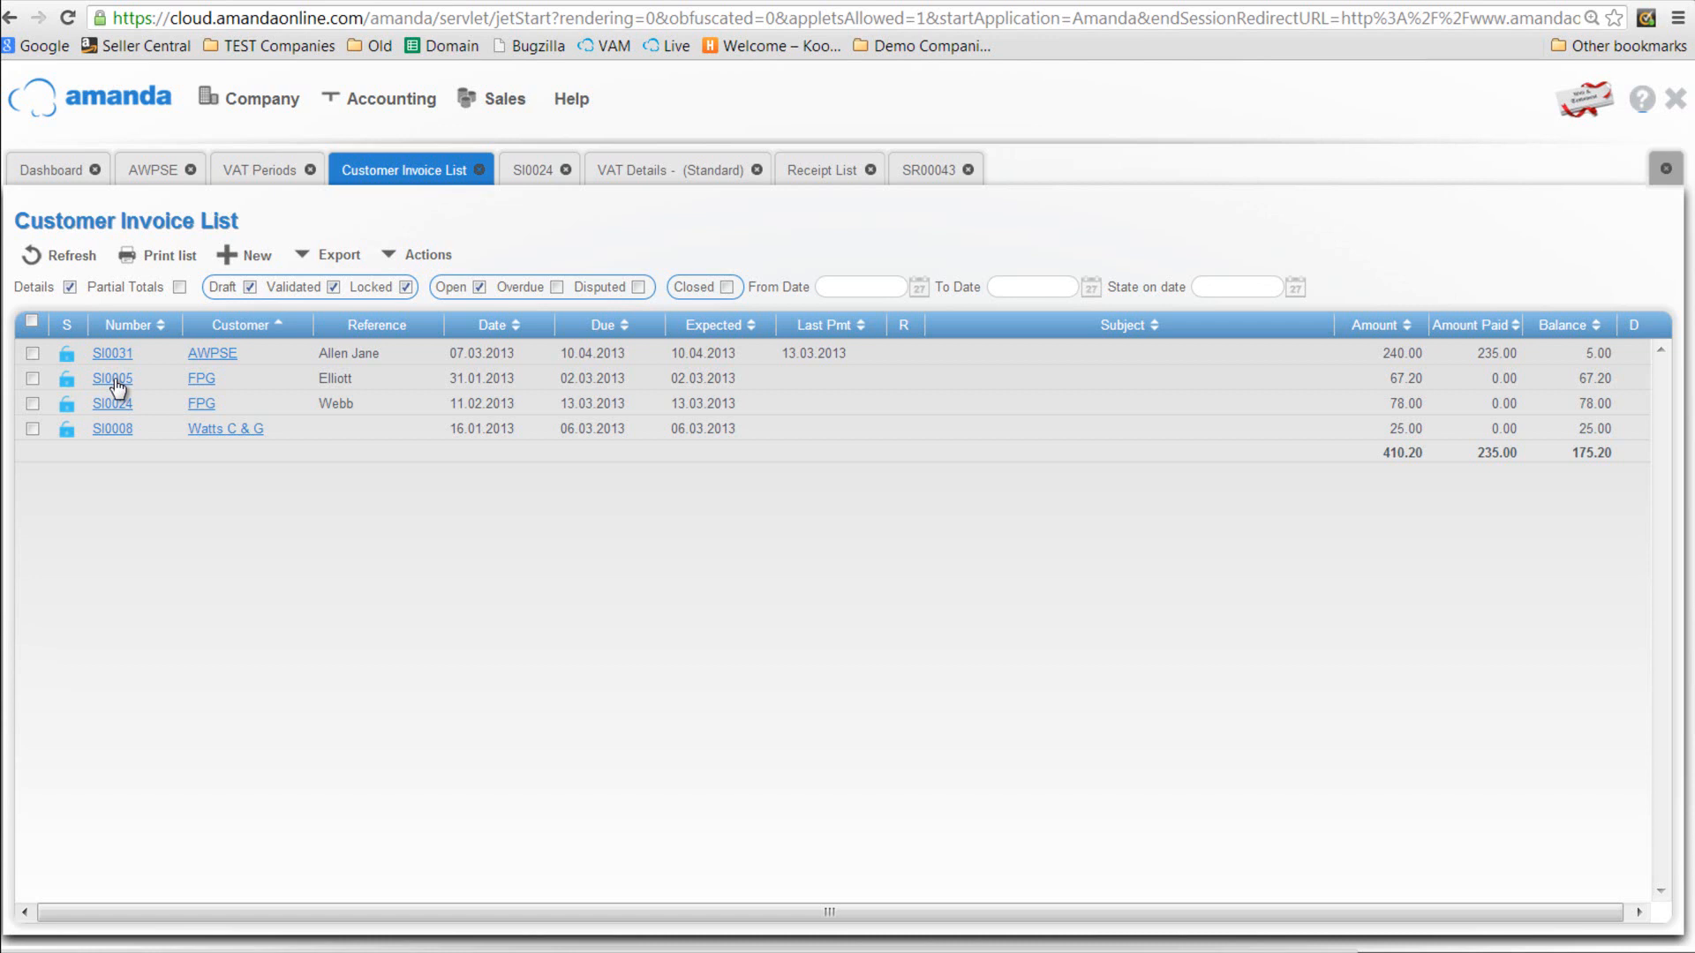
{"action": "left_click", "coordinate": [114, 380]}
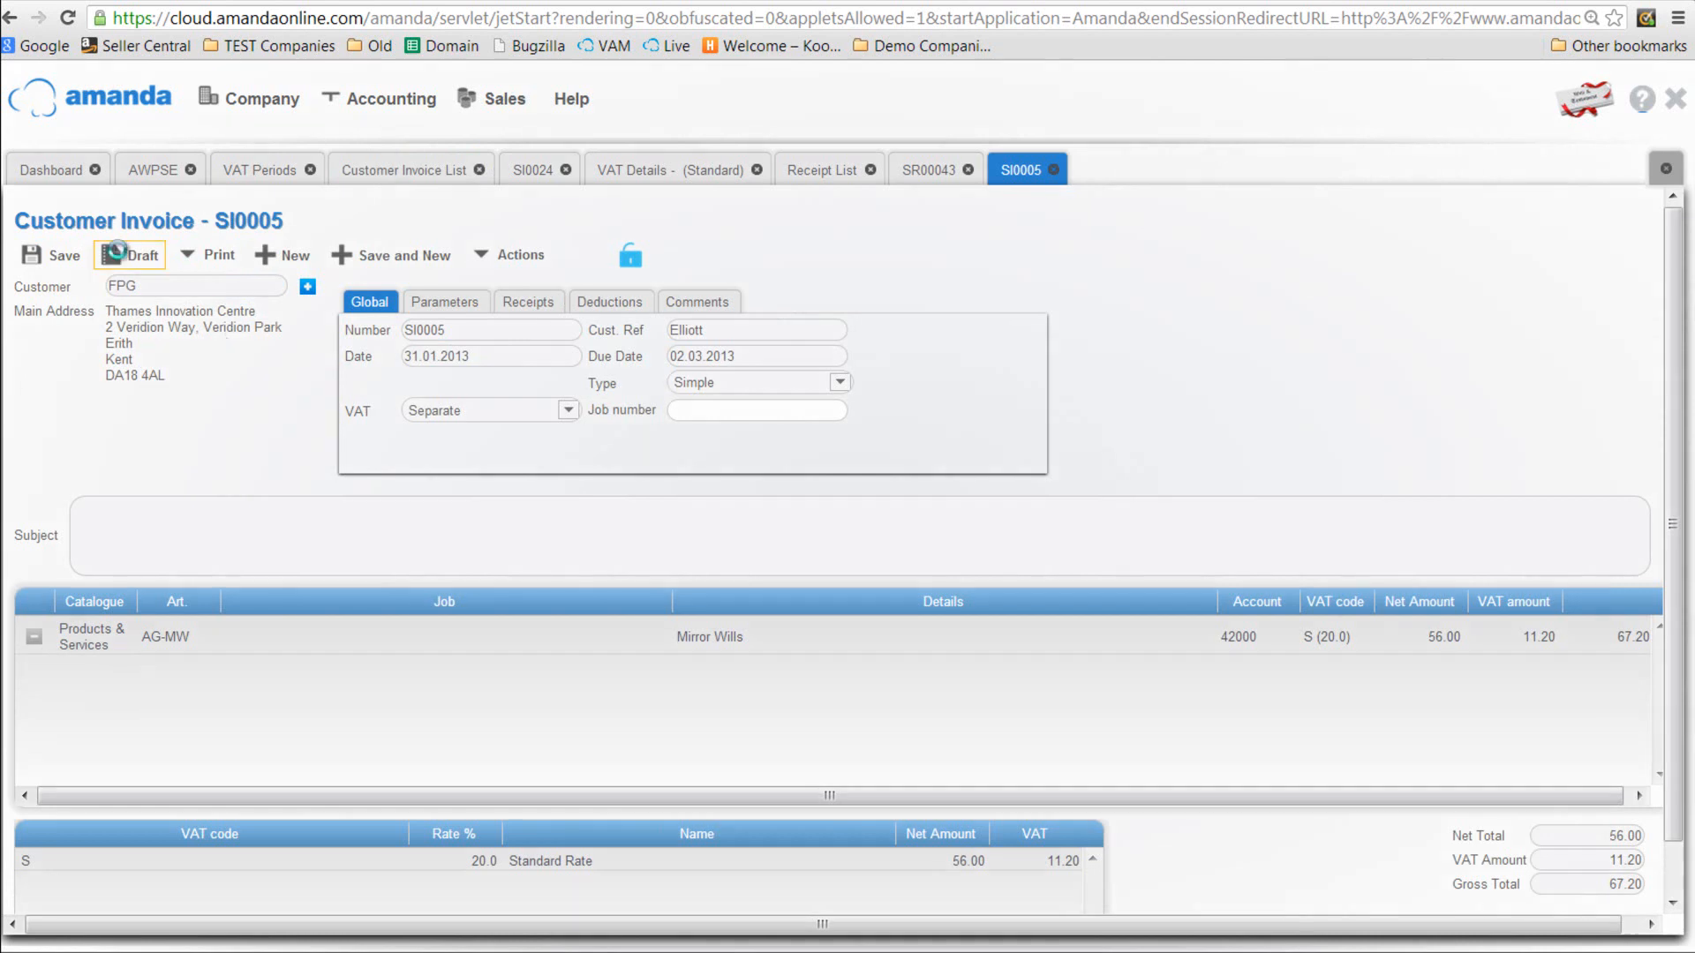
{"action": "left_click", "coordinate": [123, 256]}
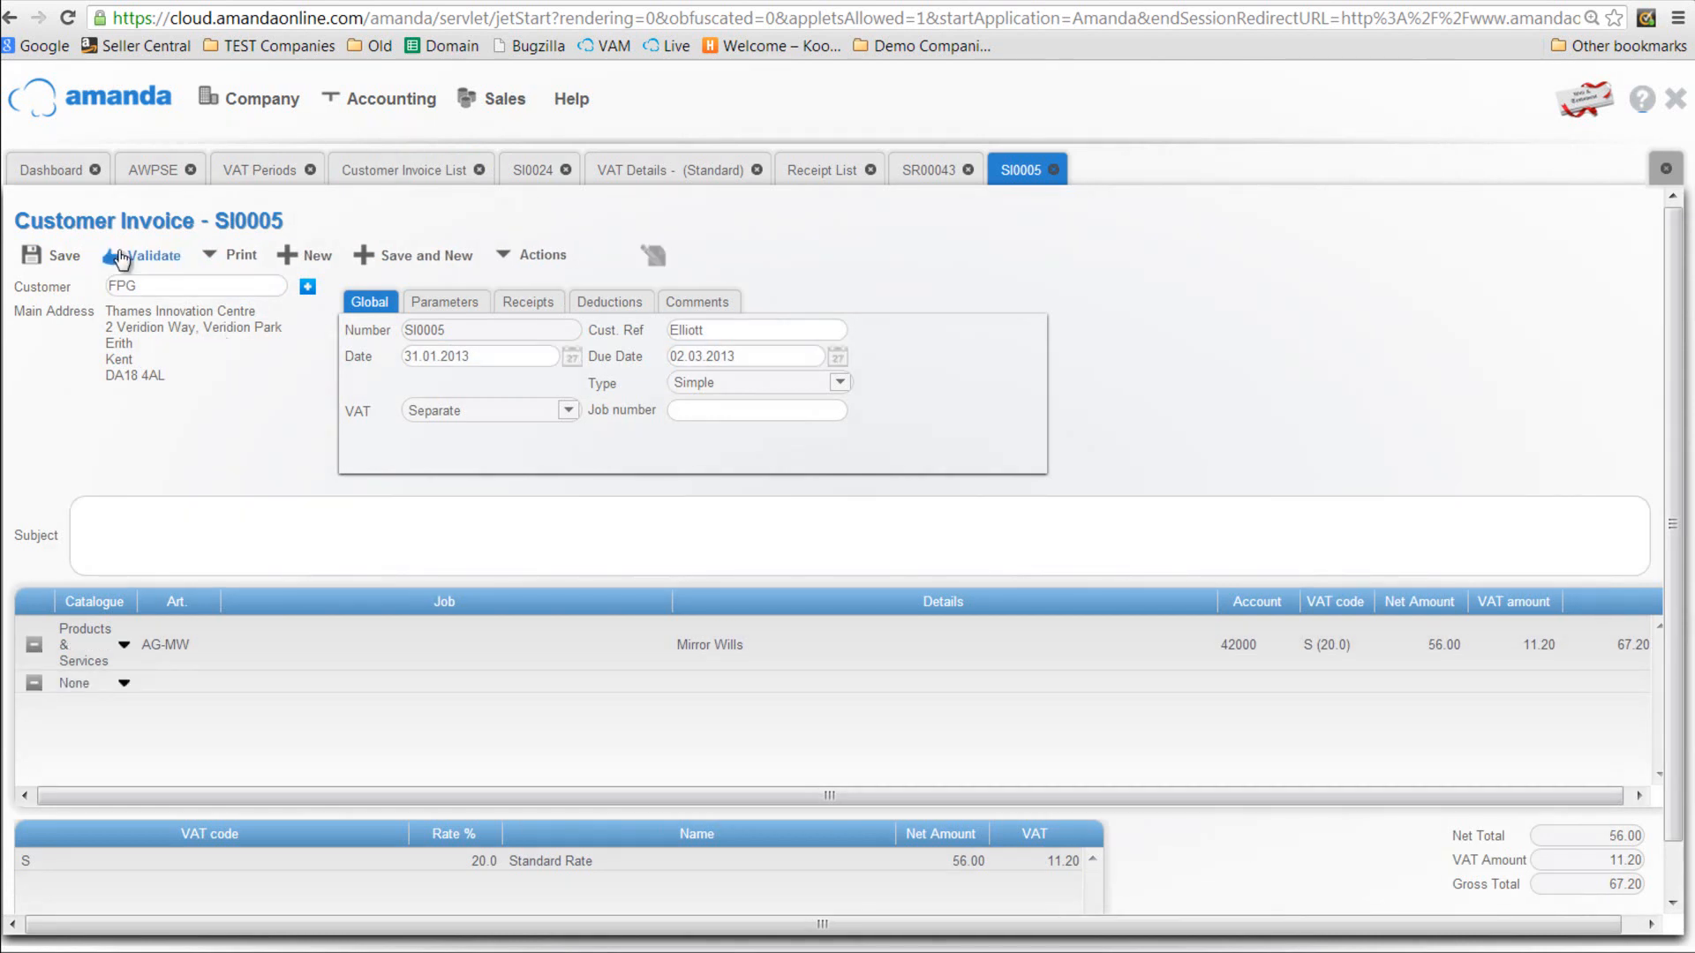
Step: Set the net amount of the Mirror Wills line to 46.67, and save and validate the invoice
{"action": "left_click", "coordinate": [1432, 645]}
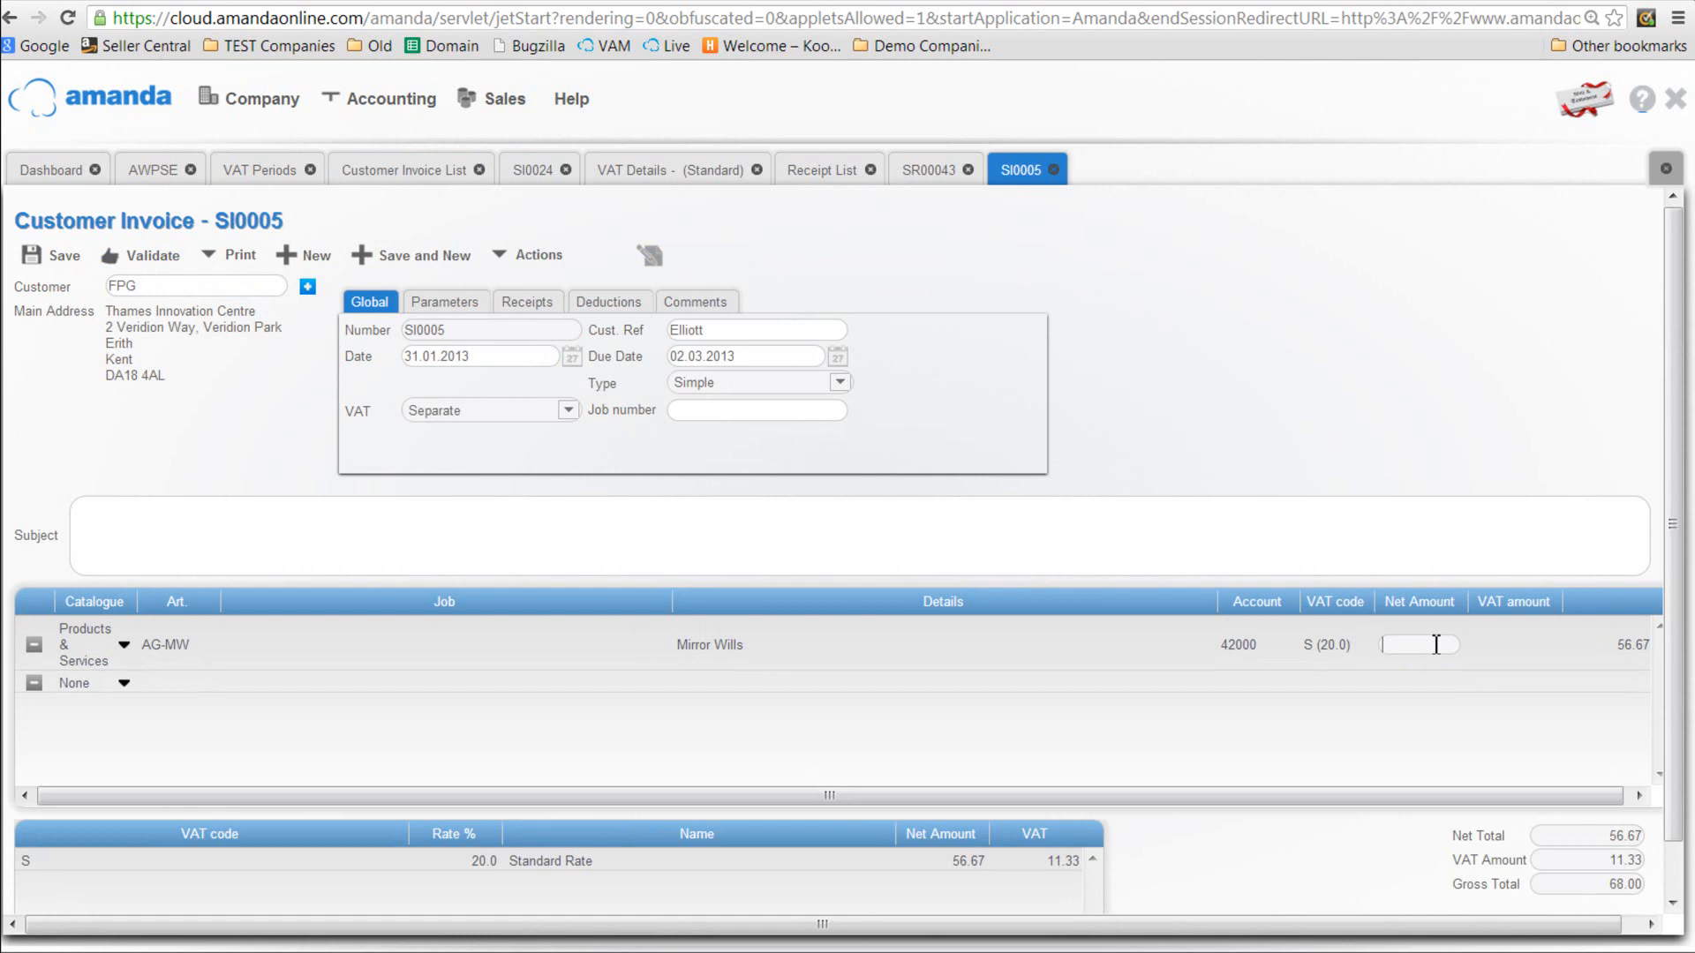
{"action": "type", "text": "46.67"}
{"action": "left_click", "coordinate": [1506, 640]}
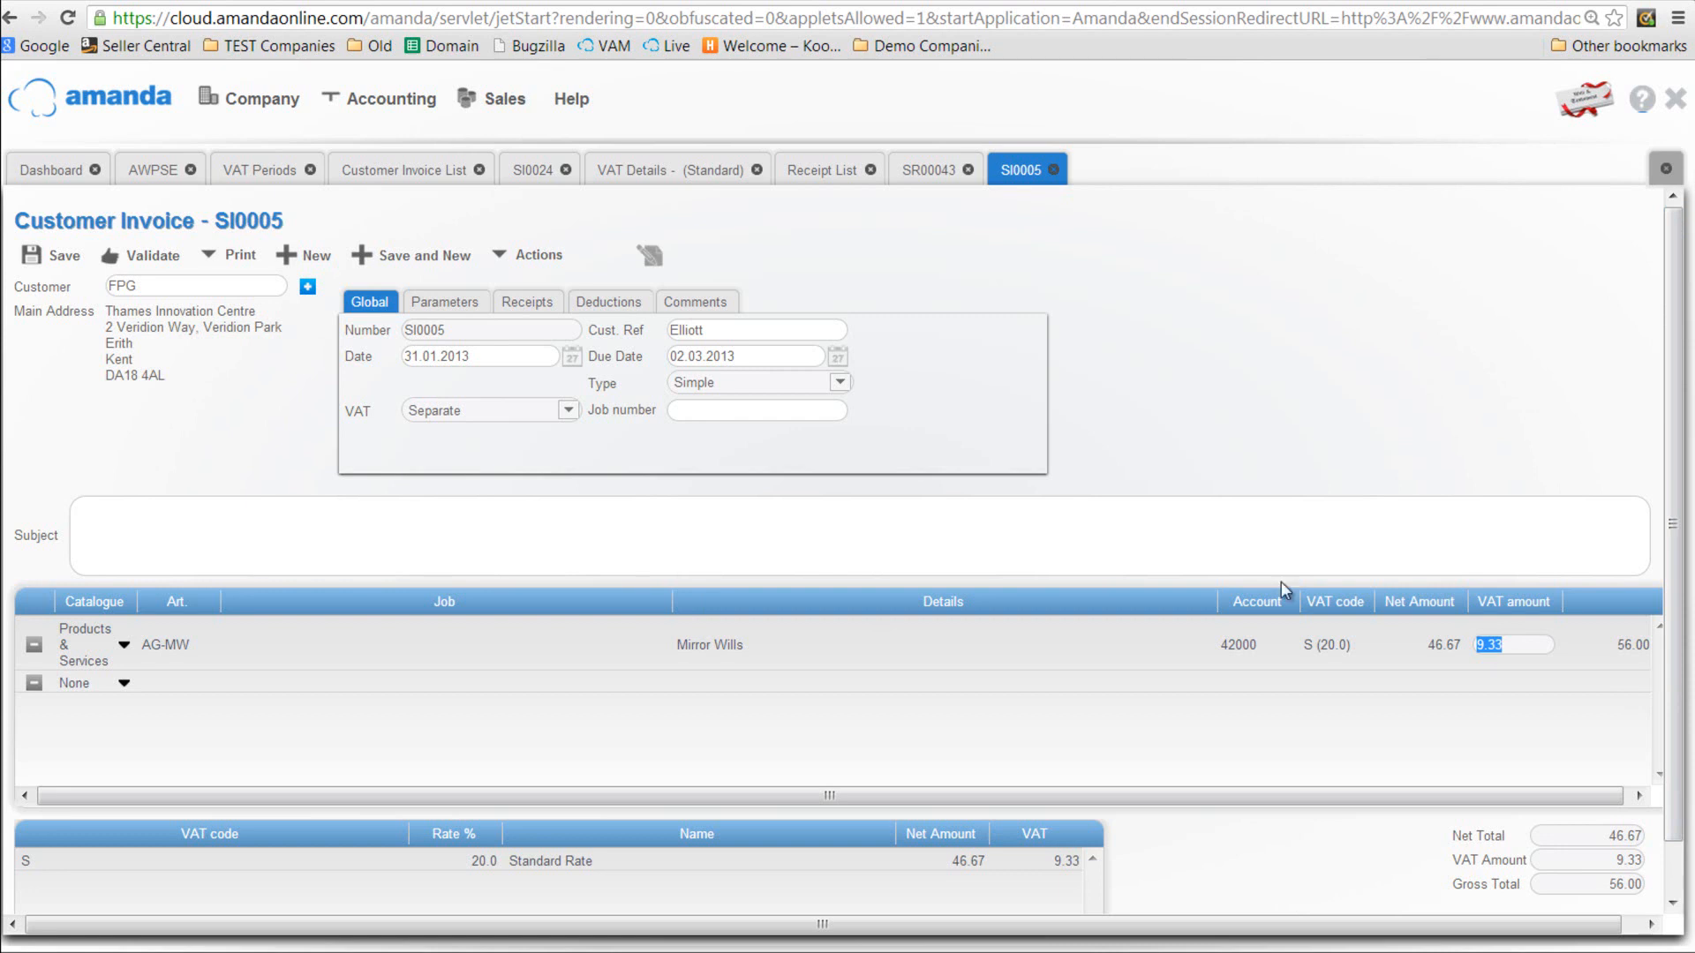
{"action": "left_click", "coordinate": [39, 258]}
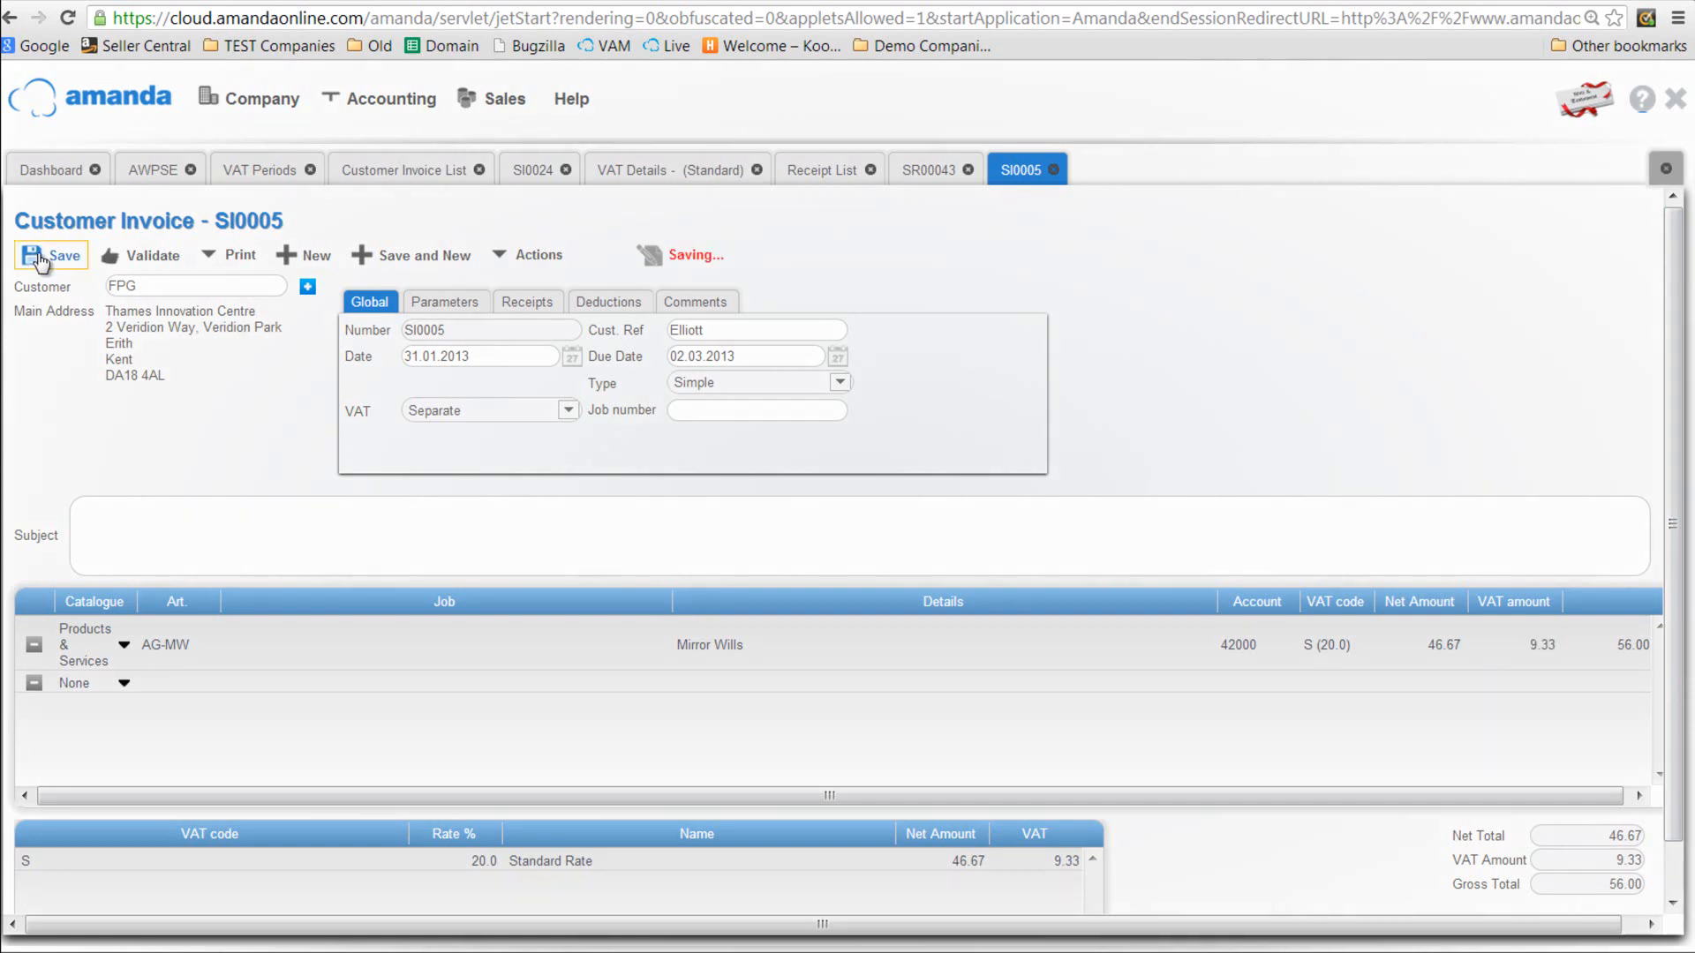
{"action": "left_click", "coordinate": [519, 309]}
{"action": "left_click", "coordinate": [369, 302]}
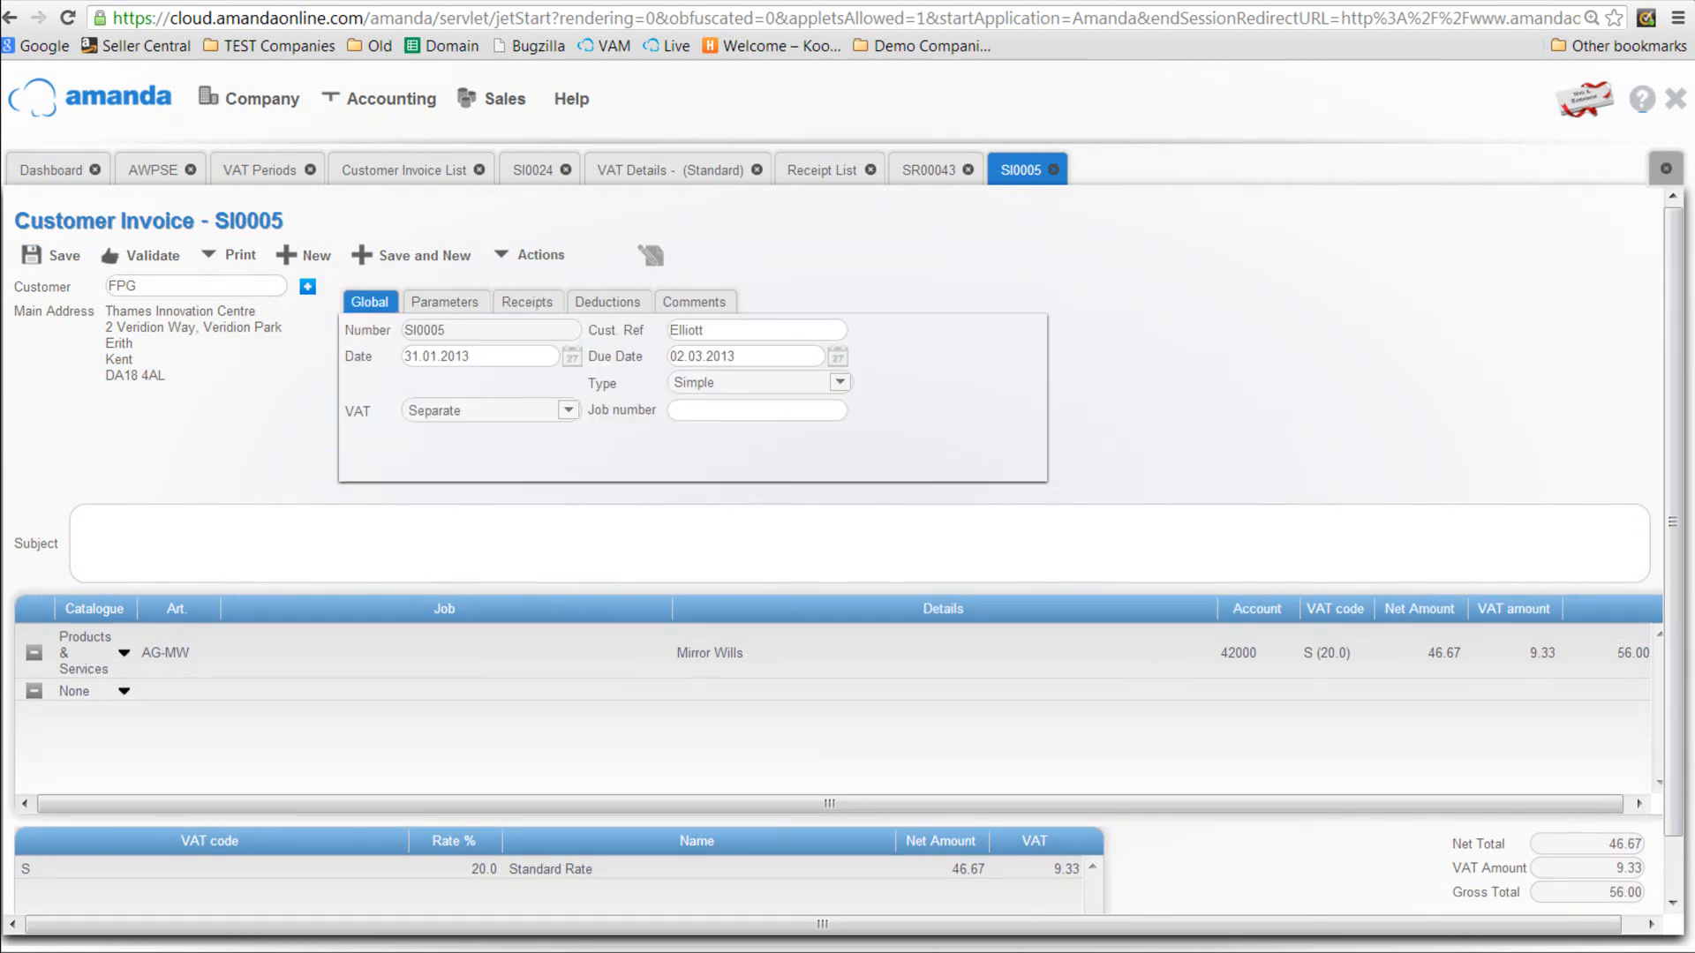
{"action": "left_click", "coordinate": [131, 261]}
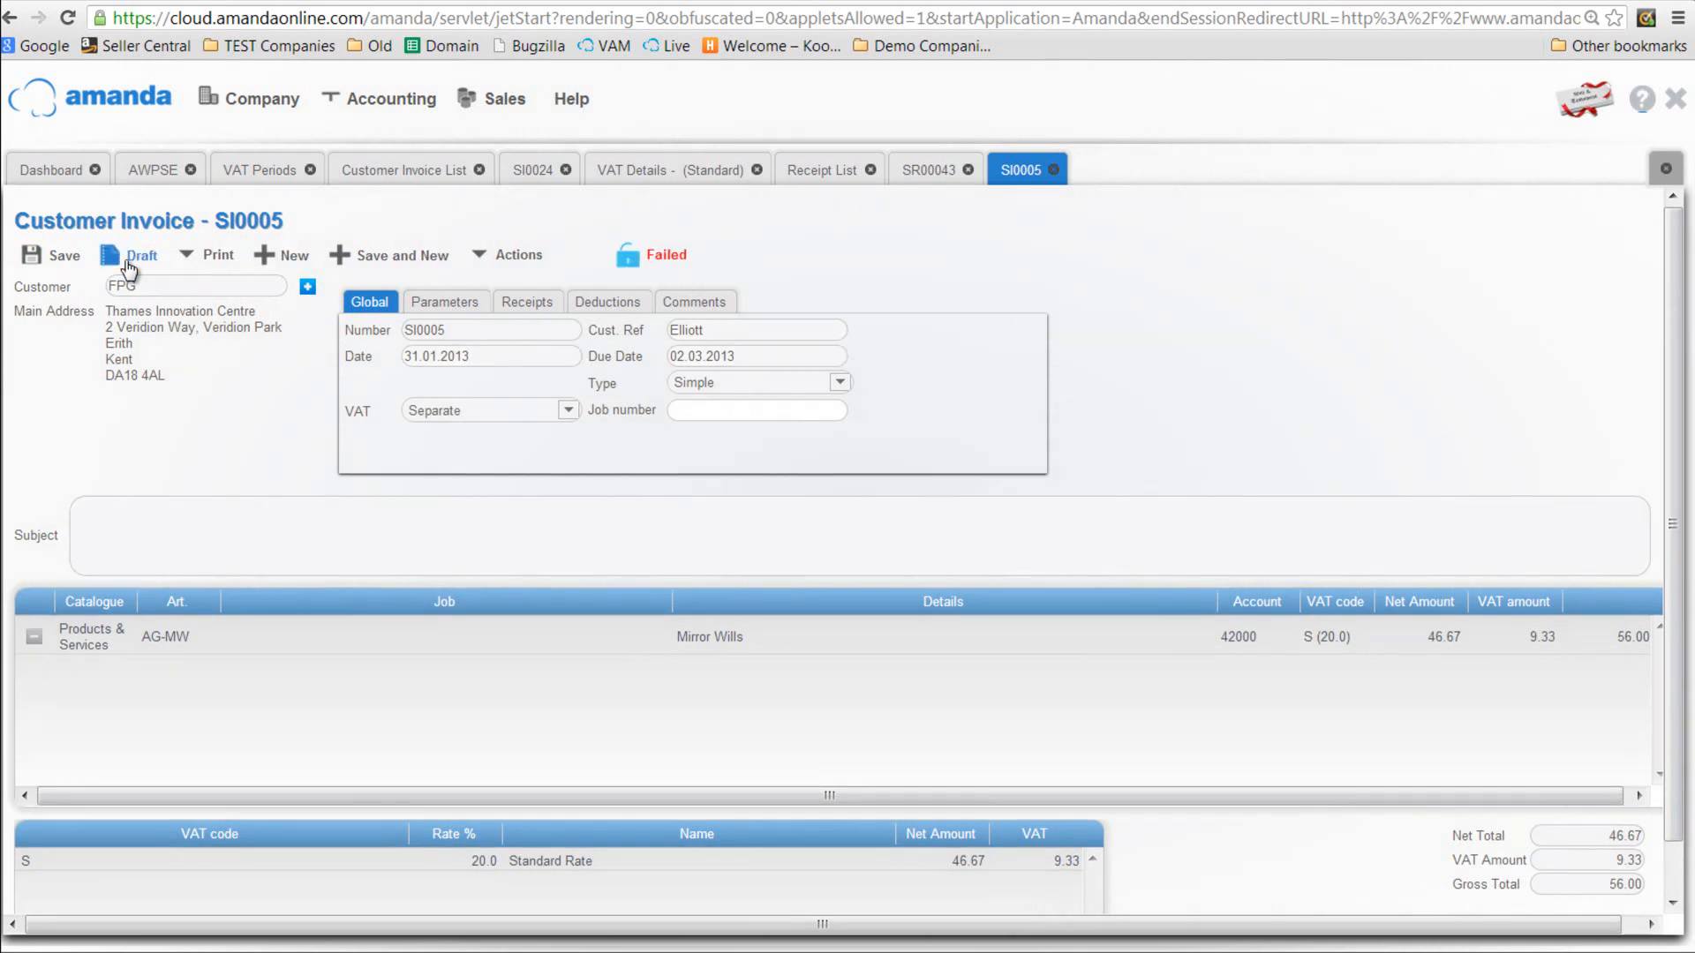
Step: Add a receipt of 56.00 dated 27.02.2013 on Current Account 12110 to invoice SI0005 and save the invoice
{"action": "left_click", "coordinate": [517, 304]}
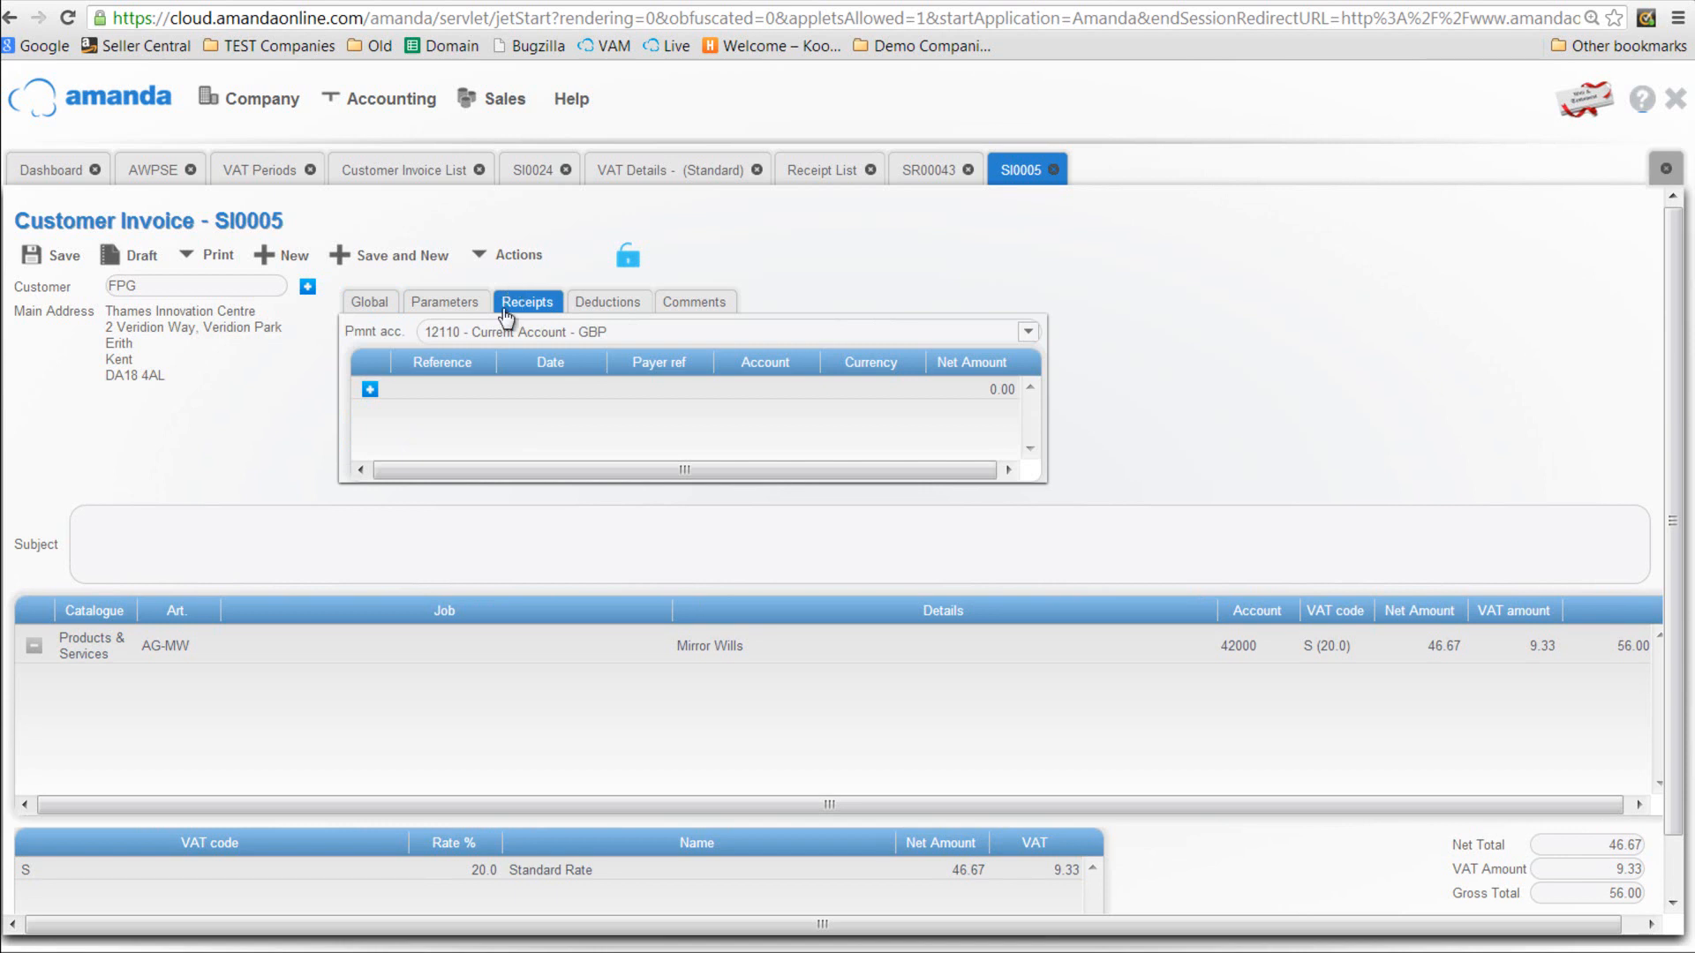
{"action": "left_click", "coordinate": [370, 390]}
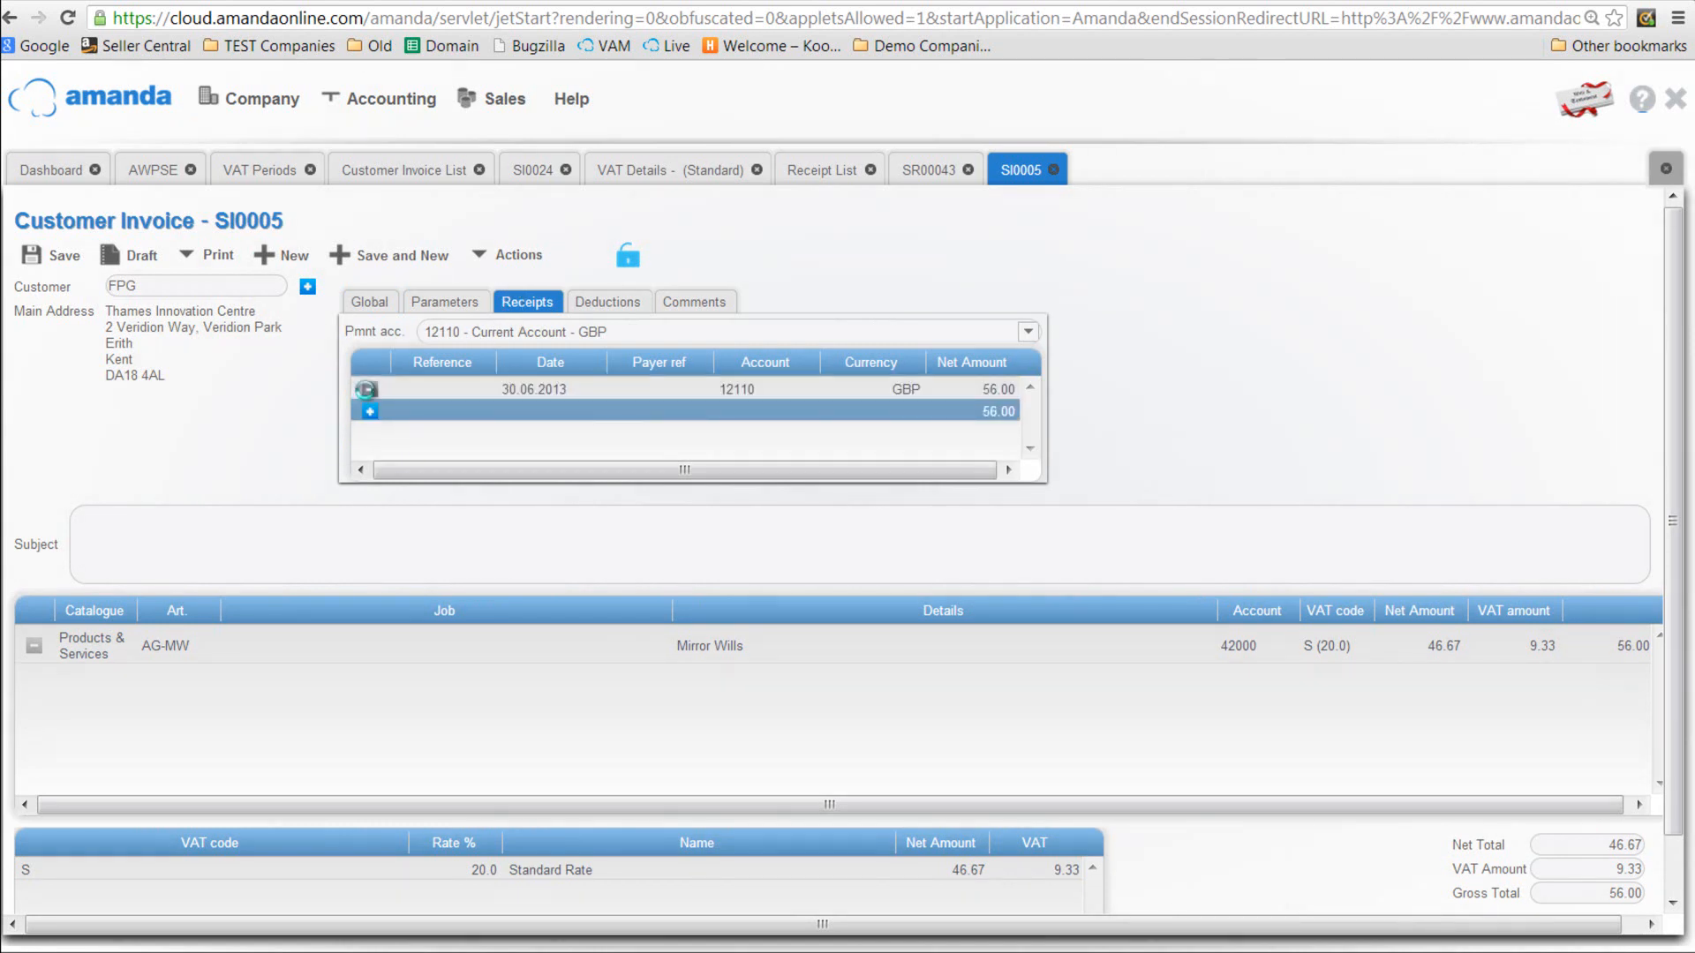
{"action": "left_click", "coordinate": [556, 389]}
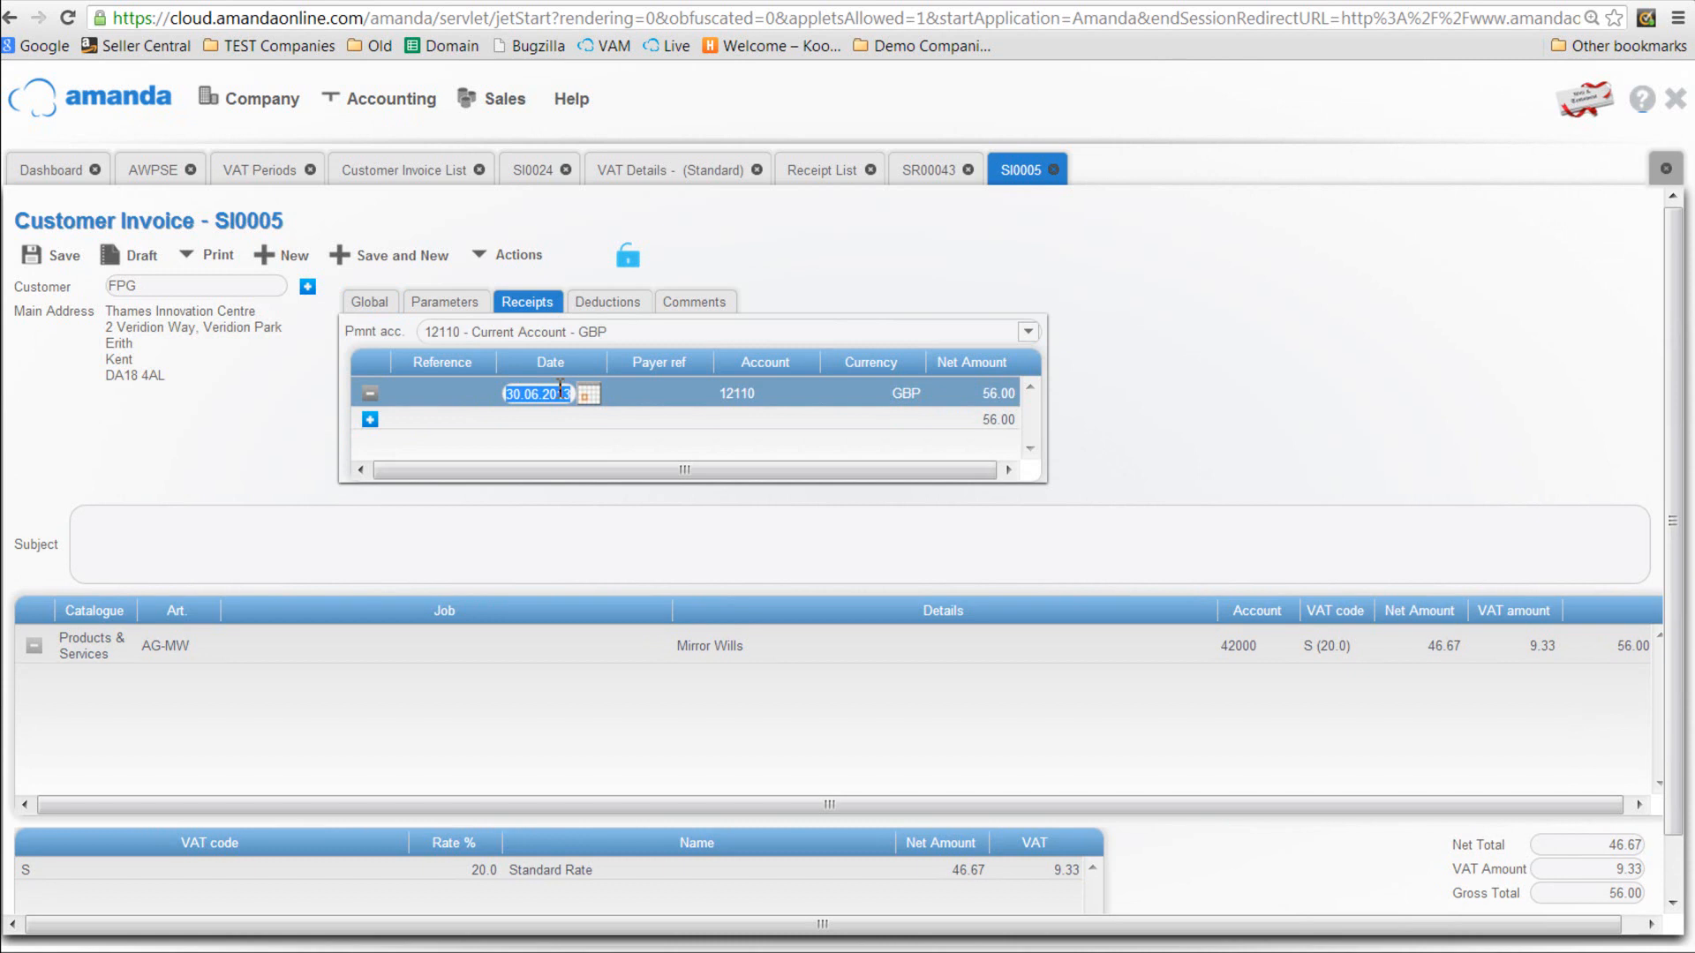
{"action": "type", "text": "27"}
{"action": "left_click", "coordinate": [29, 255]}
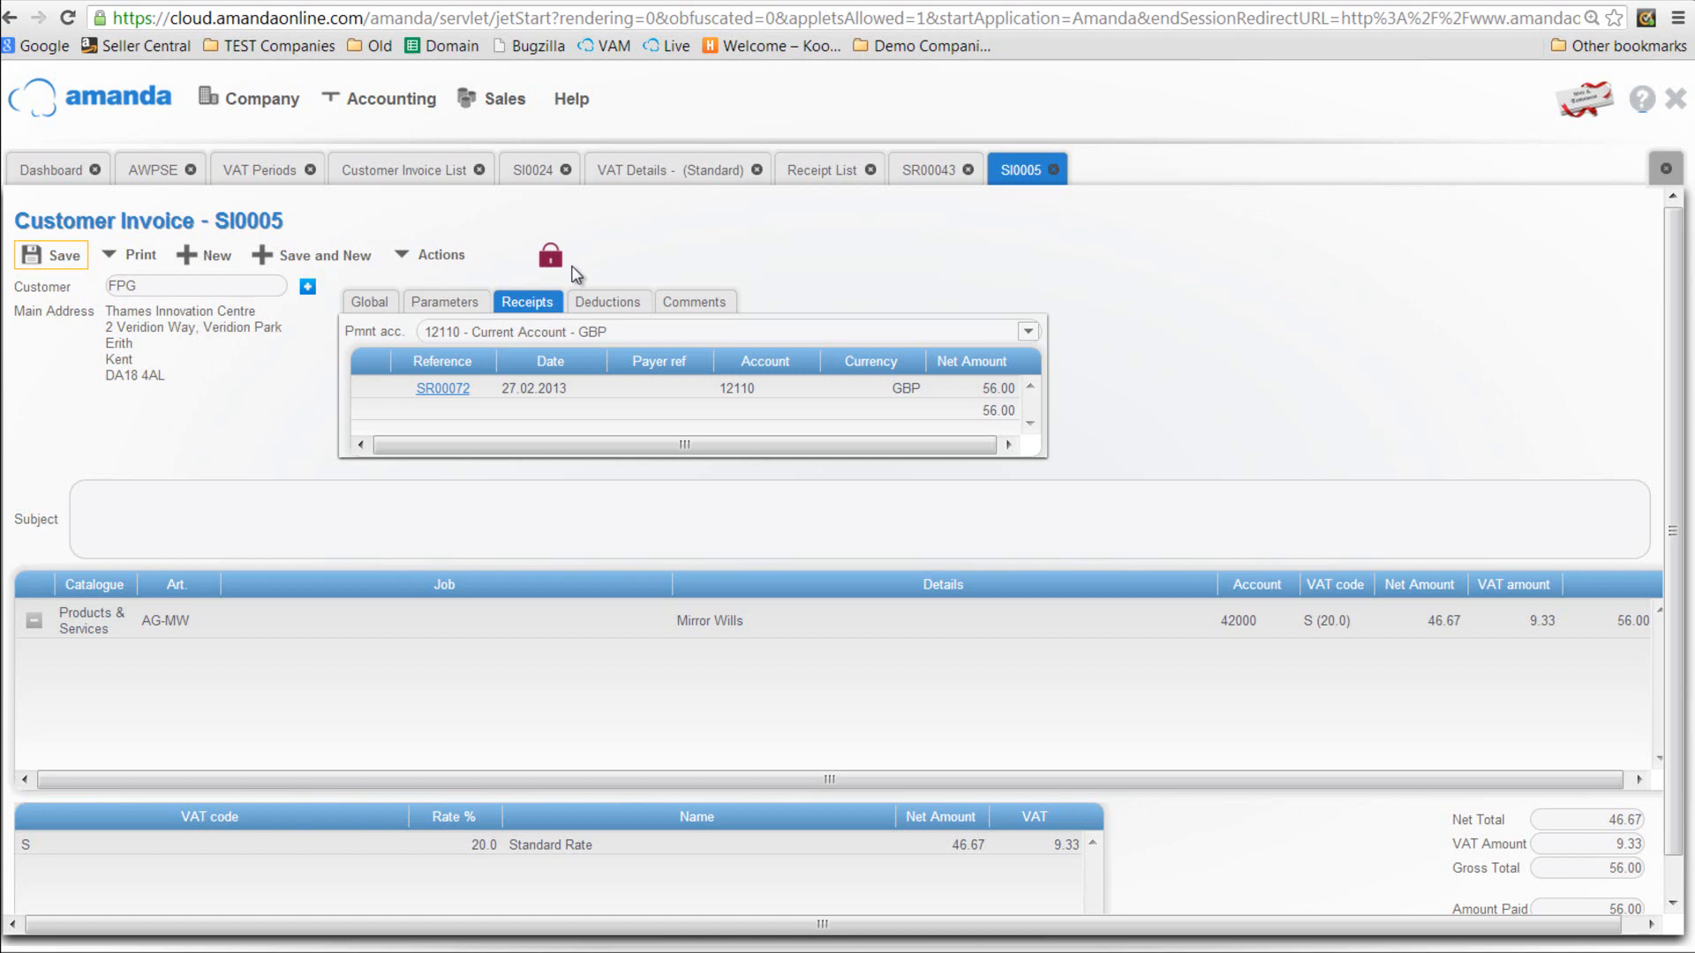
Step: Review the customer invoice list, and the receipts and deductions of invoice SI0005
{"action": "left_click", "coordinate": [424, 177]}
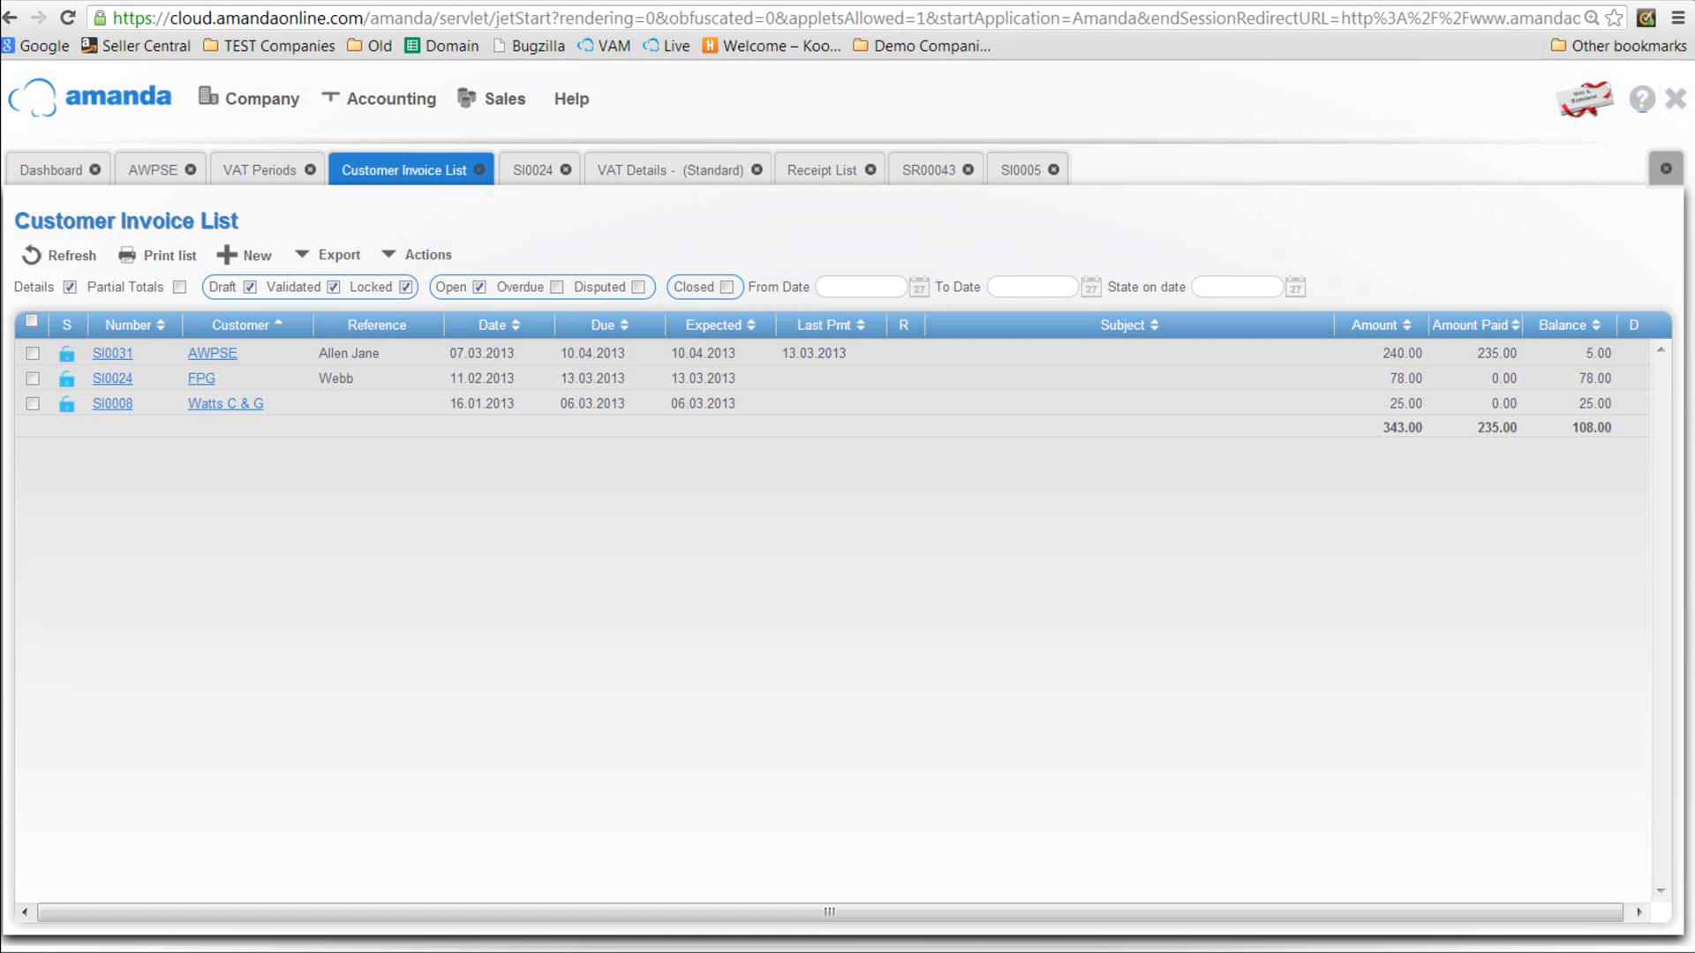
{"action": "left_click", "coordinate": [1021, 173]}
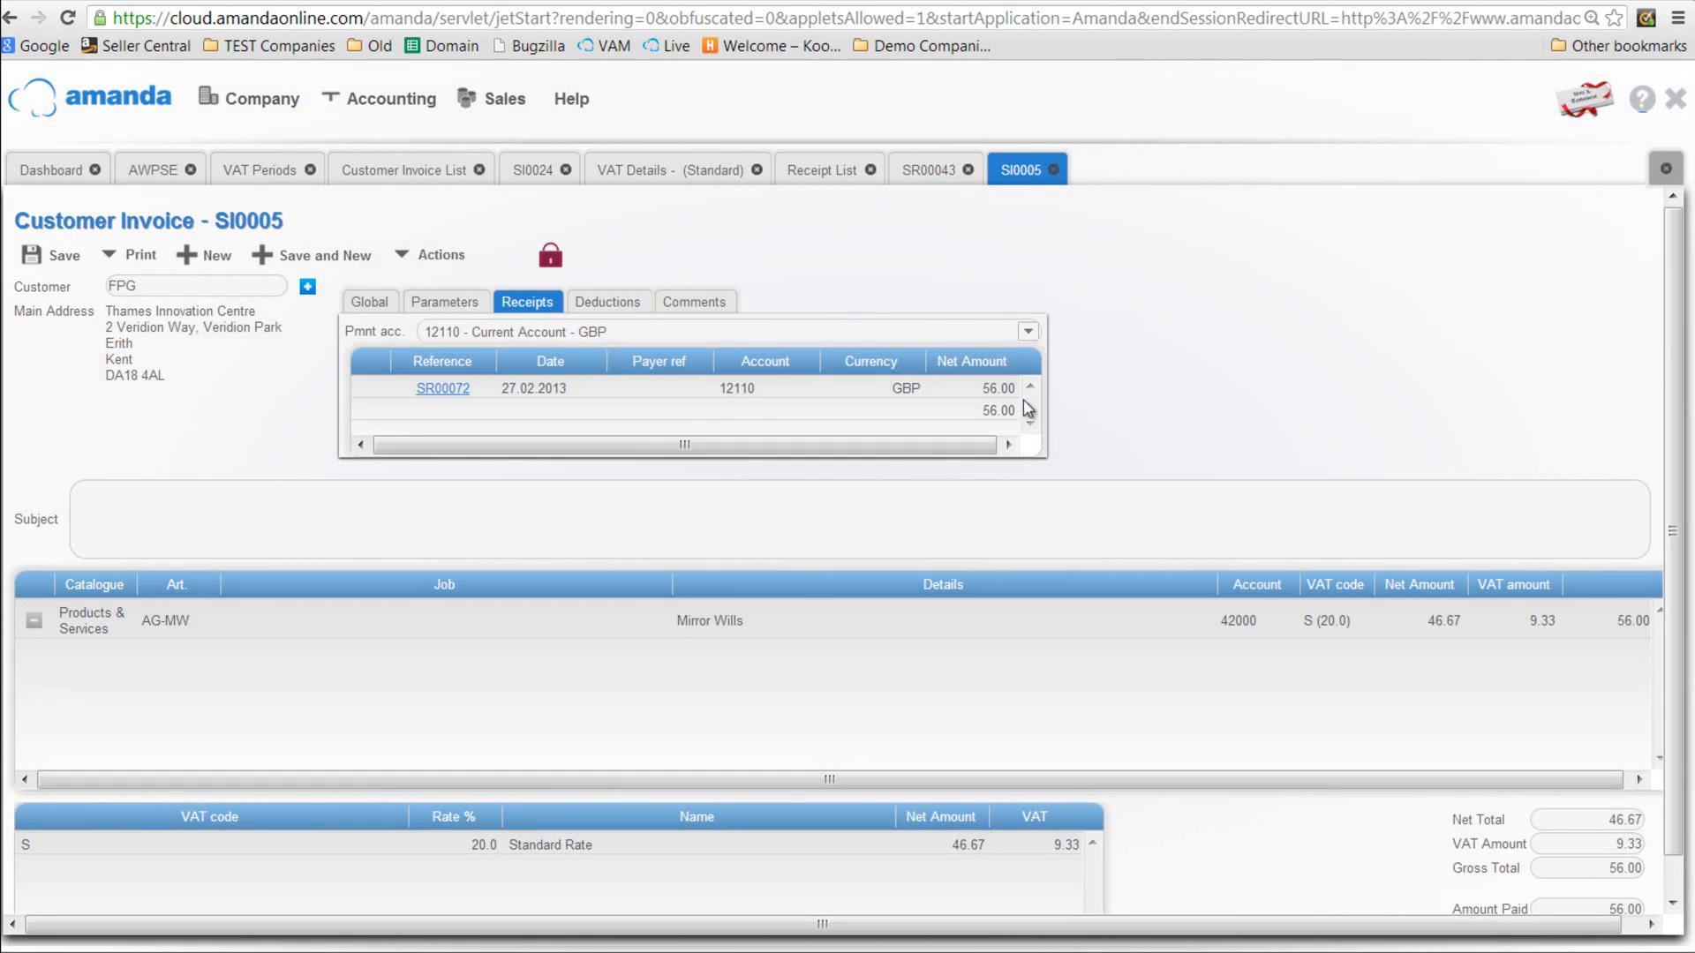
{"action": "left_click", "coordinate": [588, 300]}
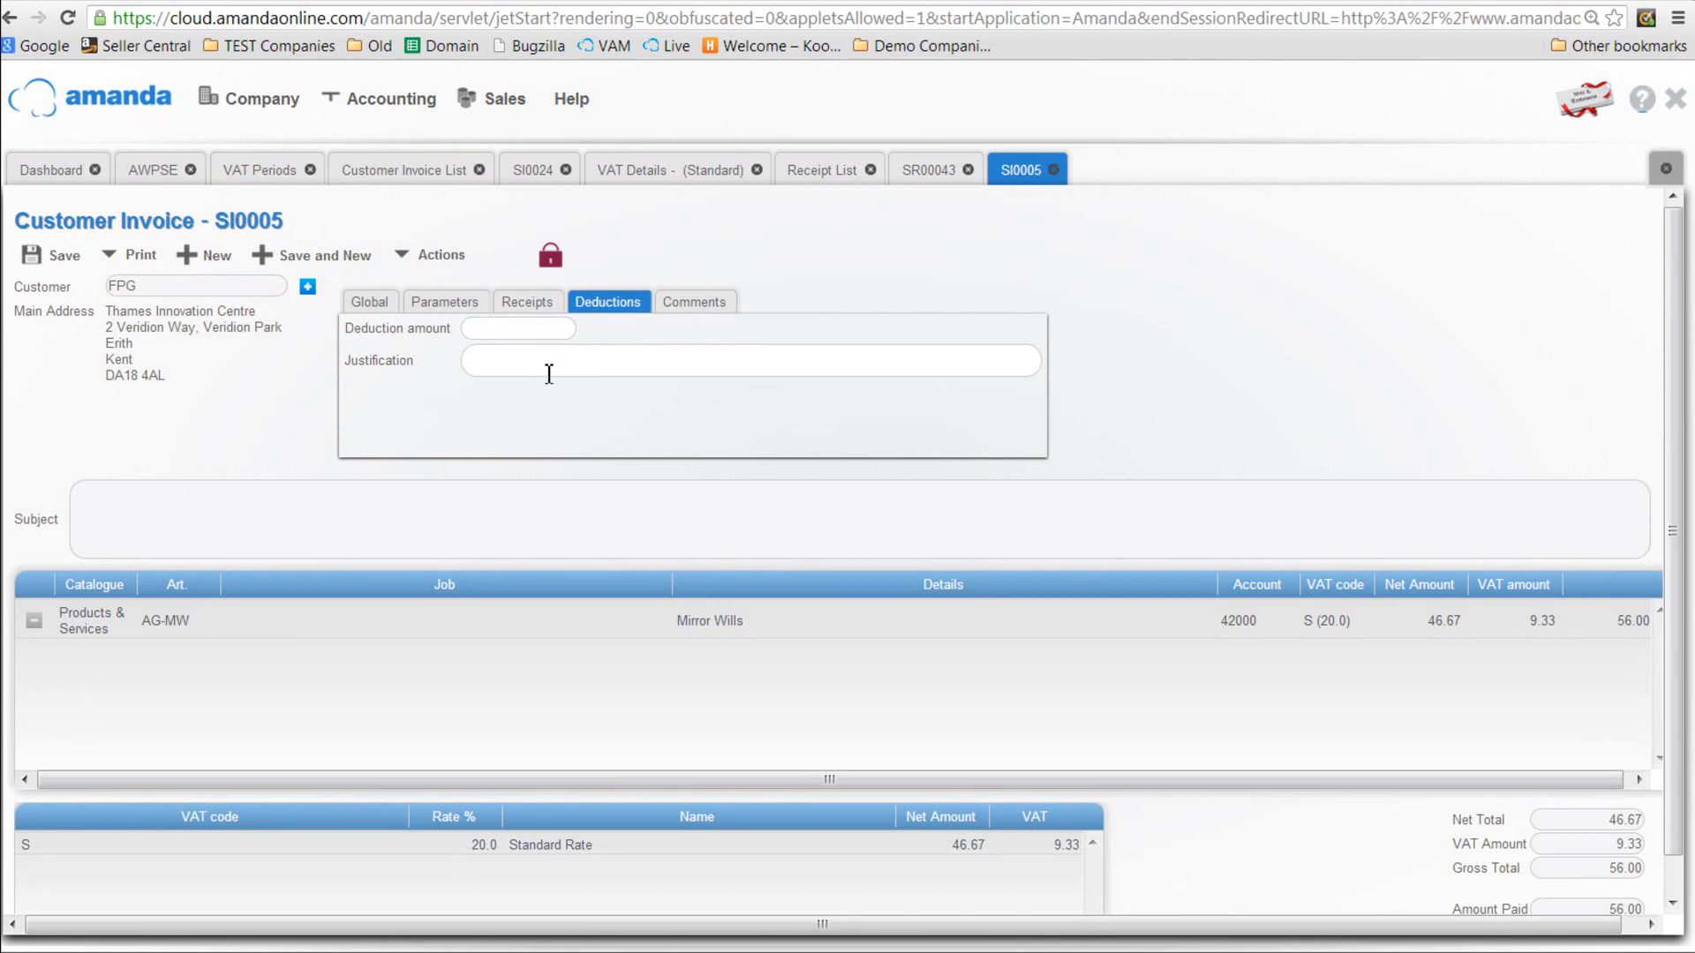
Step: Create a new customer invoice for FPG with VAT set to Included
{"action": "left_click", "coordinate": [212, 258]}
{"action": "type", "text": "fp"}
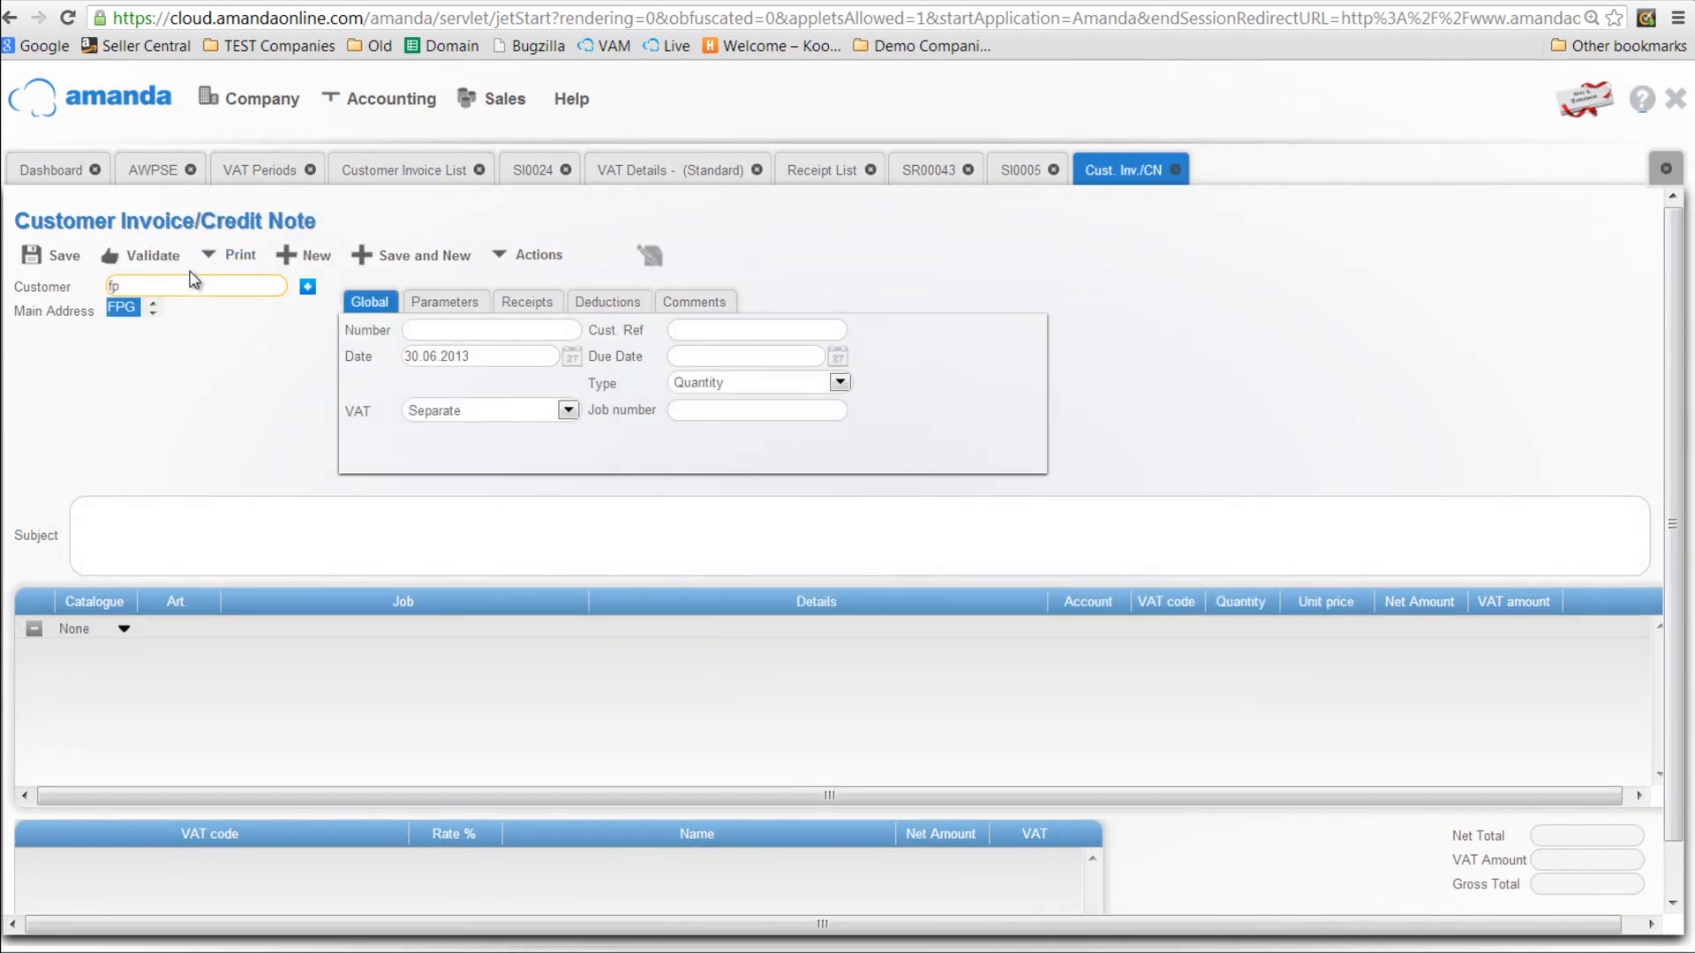
{"action": "left_click", "coordinate": [134, 307]}
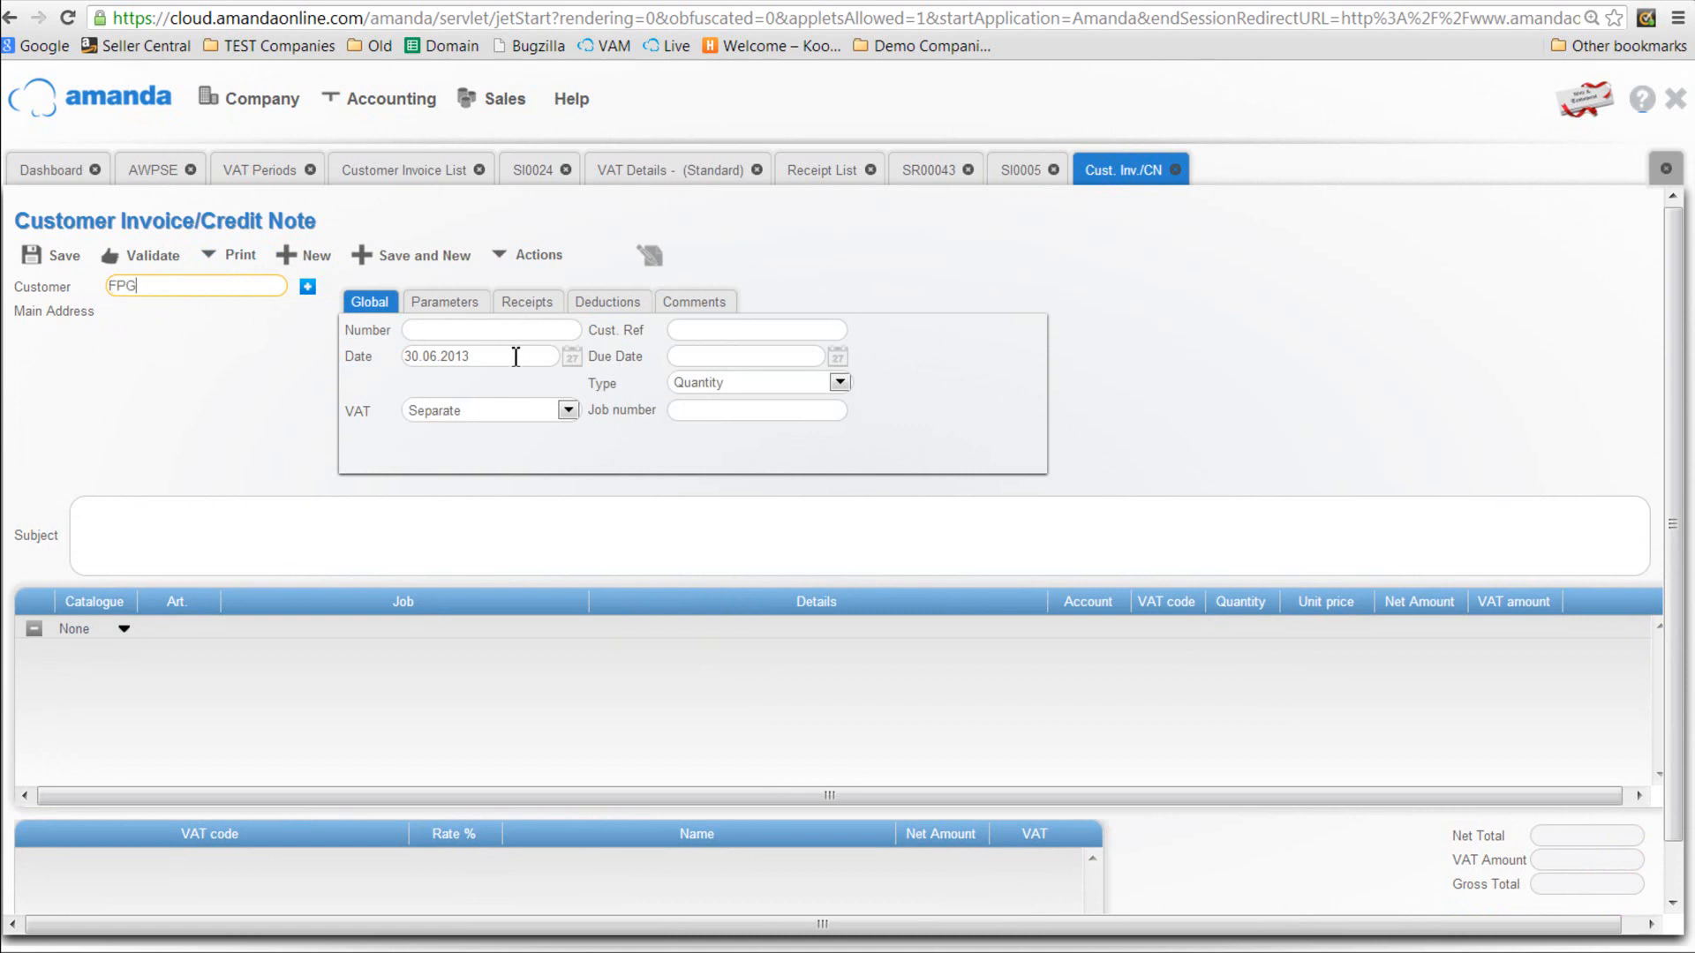
{"action": "left_click", "coordinate": [568, 411]}
{"action": "left_click", "coordinate": [433, 448]}
Step: Enter the invoice subject "Adjustment in respect of monies outstanding at the time of VAT period change"
{"action": "left_click", "coordinate": [157, 523]}
{"action": "type", "text": "A"}
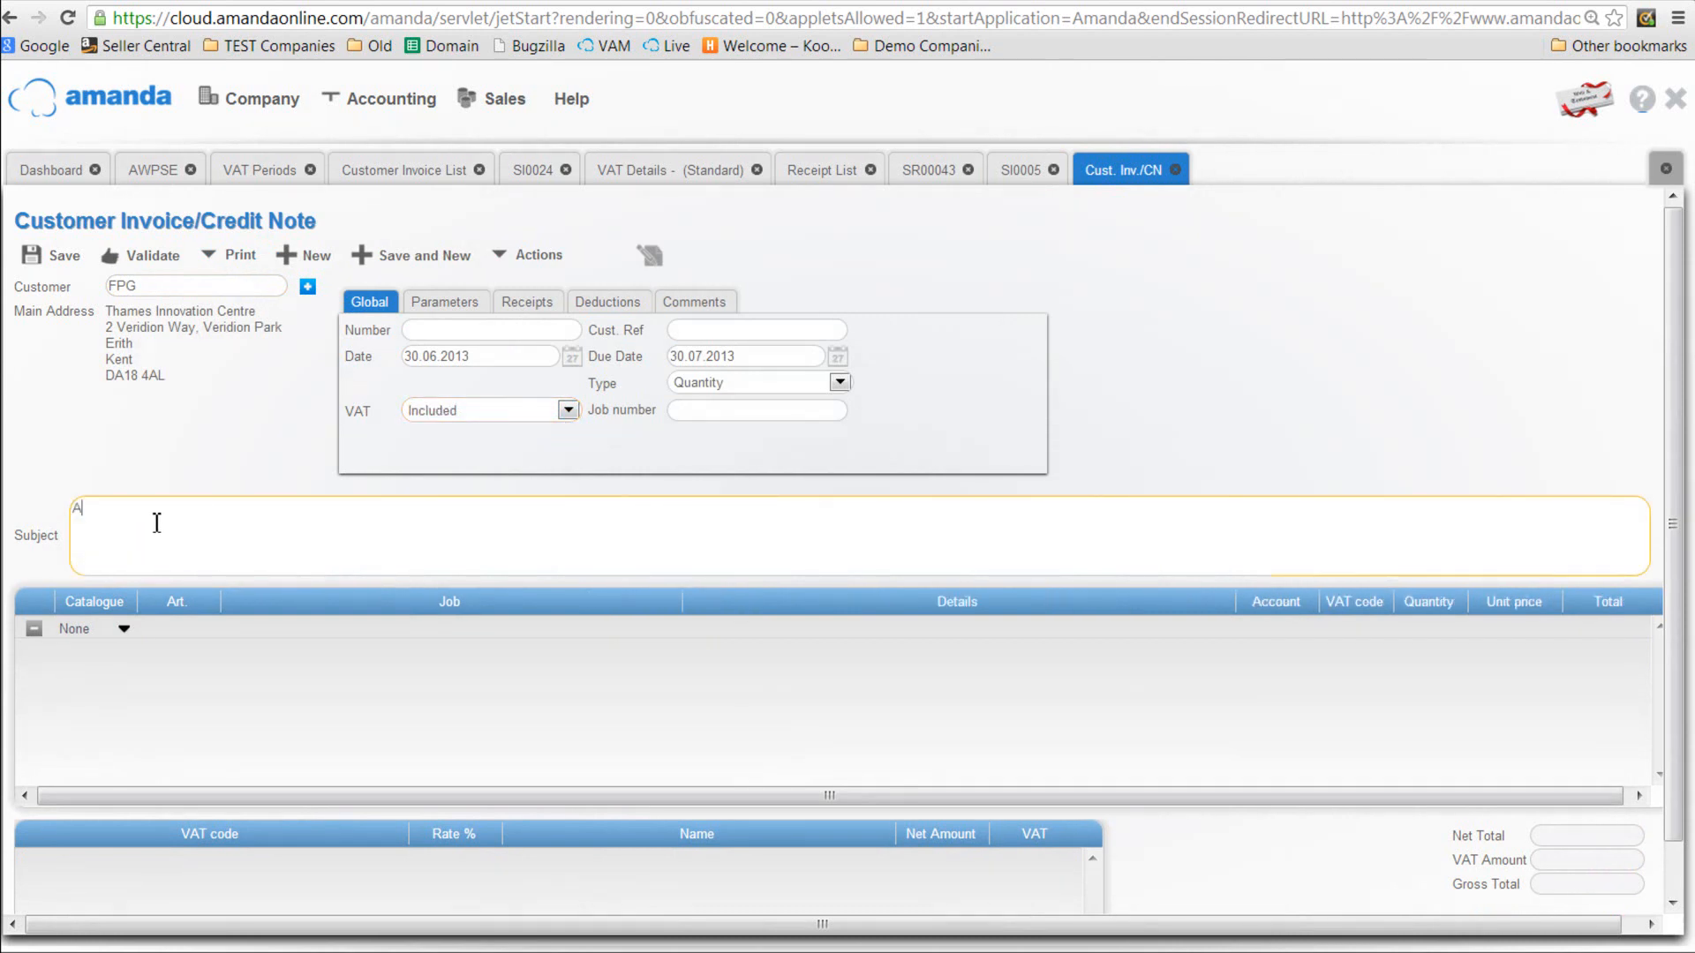
{"action": "type", "text": "djustment in respect of monies"}
{"action": "type", "text": "tstanding at "}
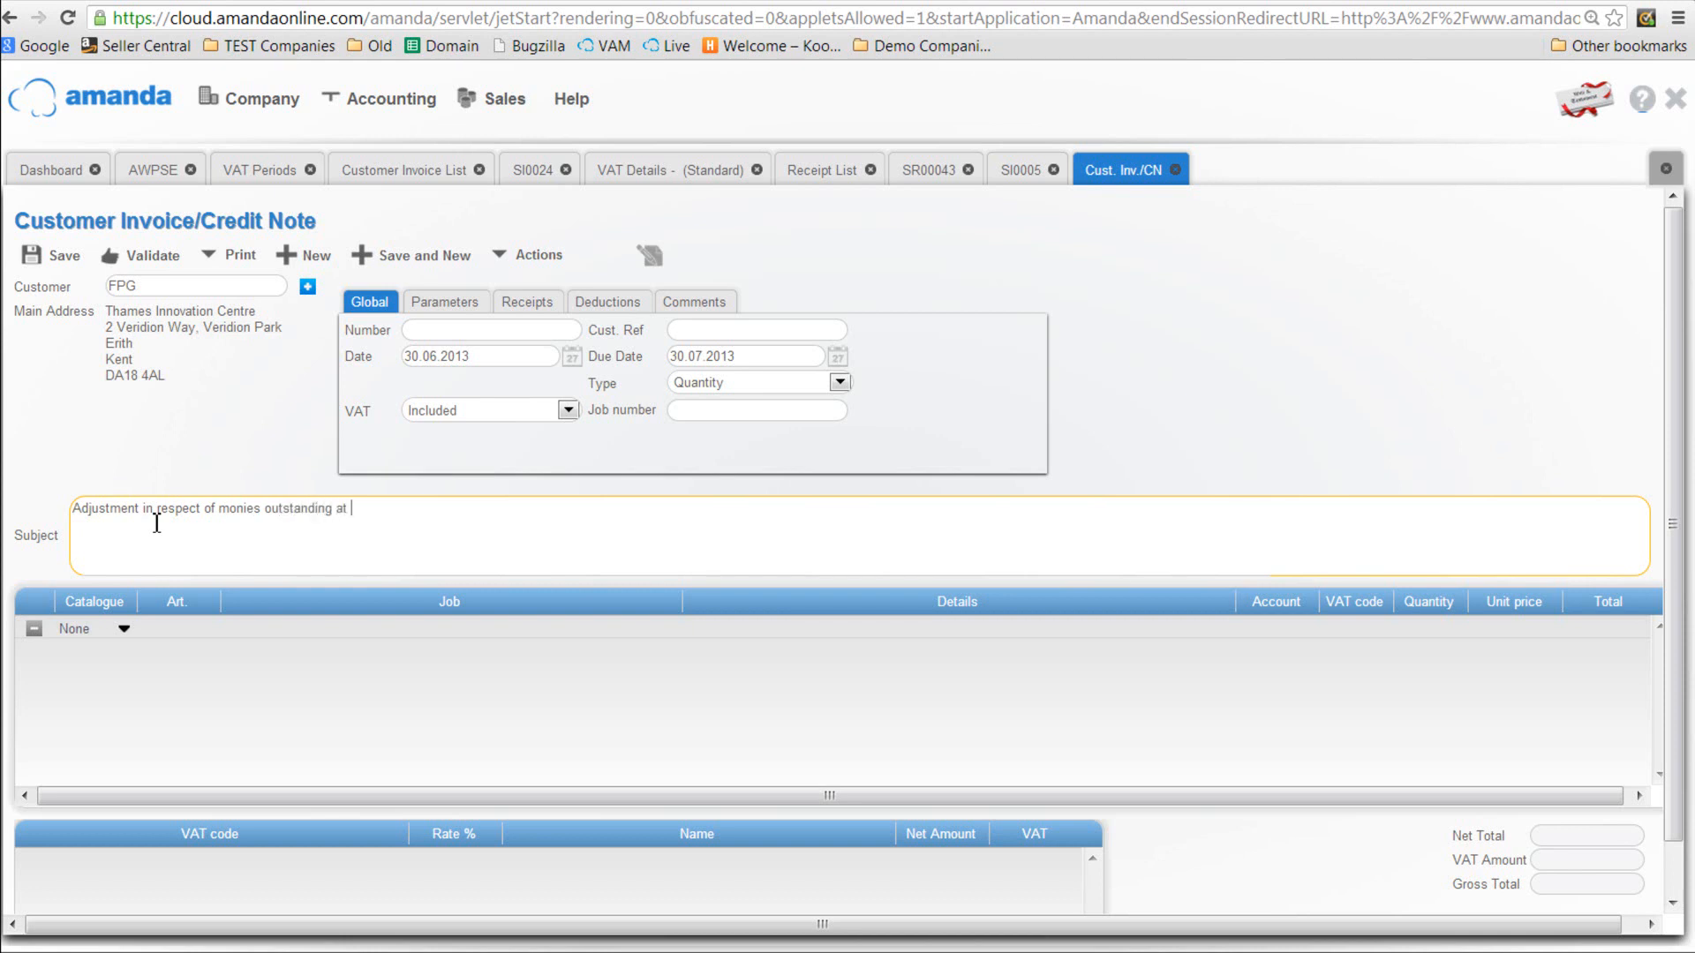
{"action": "type", "text": "the time of VAT period change"}
Step: Fill the invoice line with the details "adjustment", account 41000, VAT code S (20.0), quantity 1 and unit price 11.20
{"action": "left_click", "coordinate": [810, 626]}
{"action": "type", "text": "adjustment"}
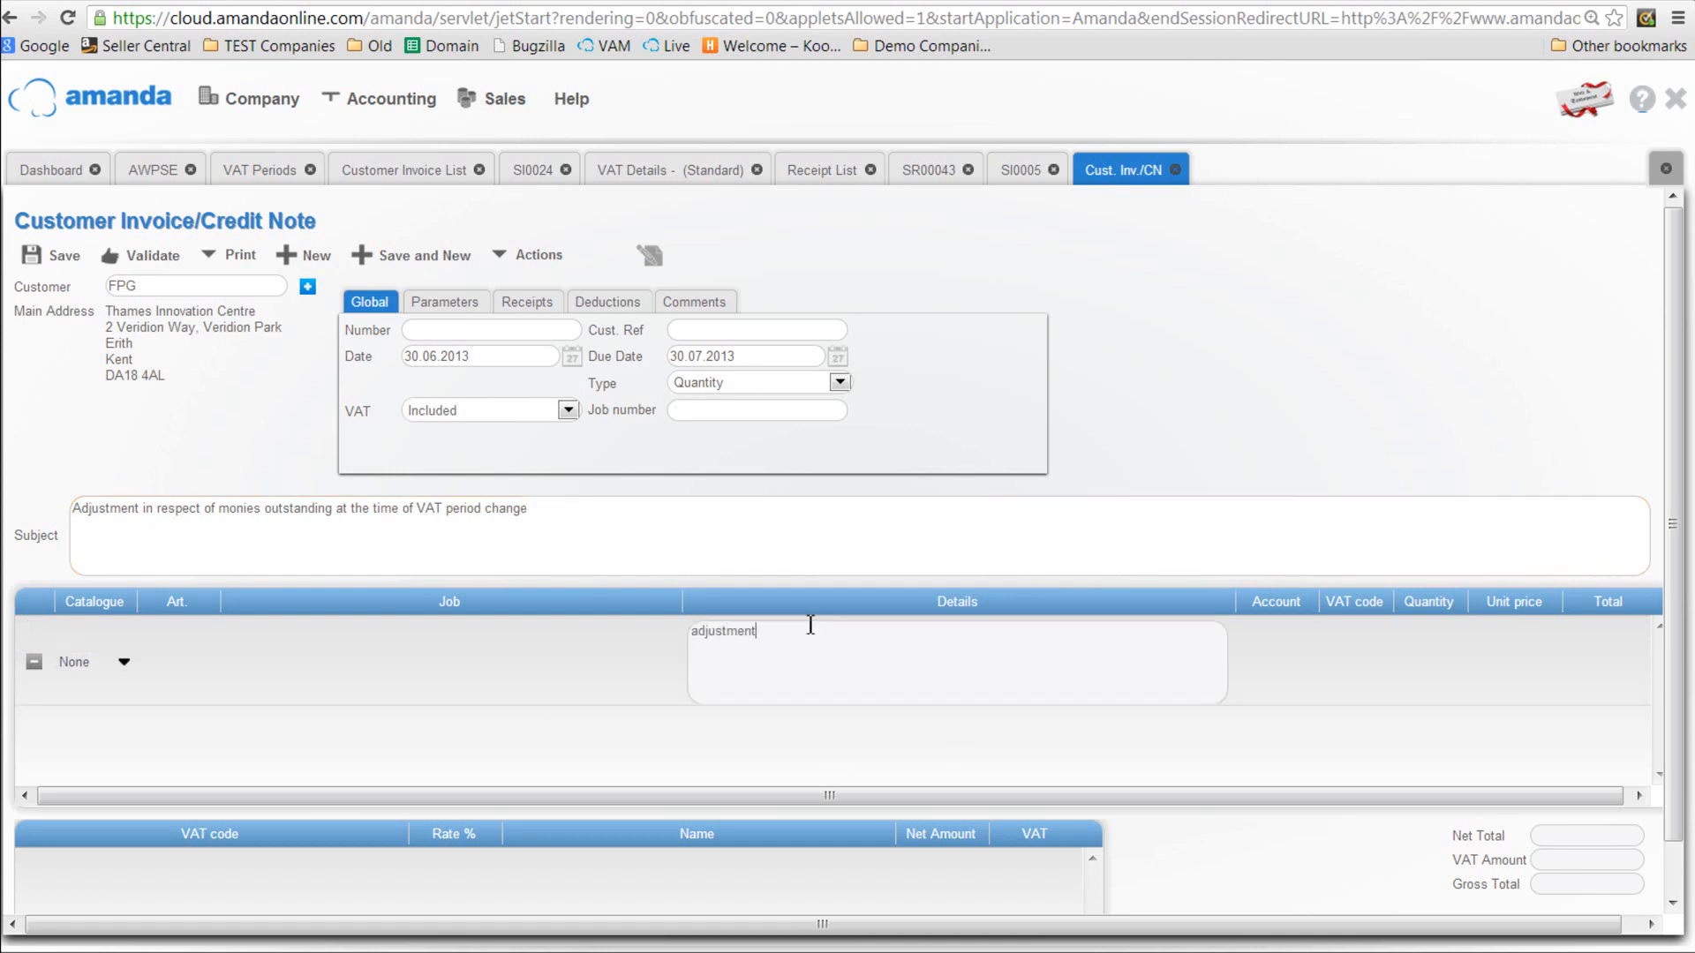
{"action": "key", "text": "Tab"}
{"action": "left_click", "coordinate": [1373, 671]}
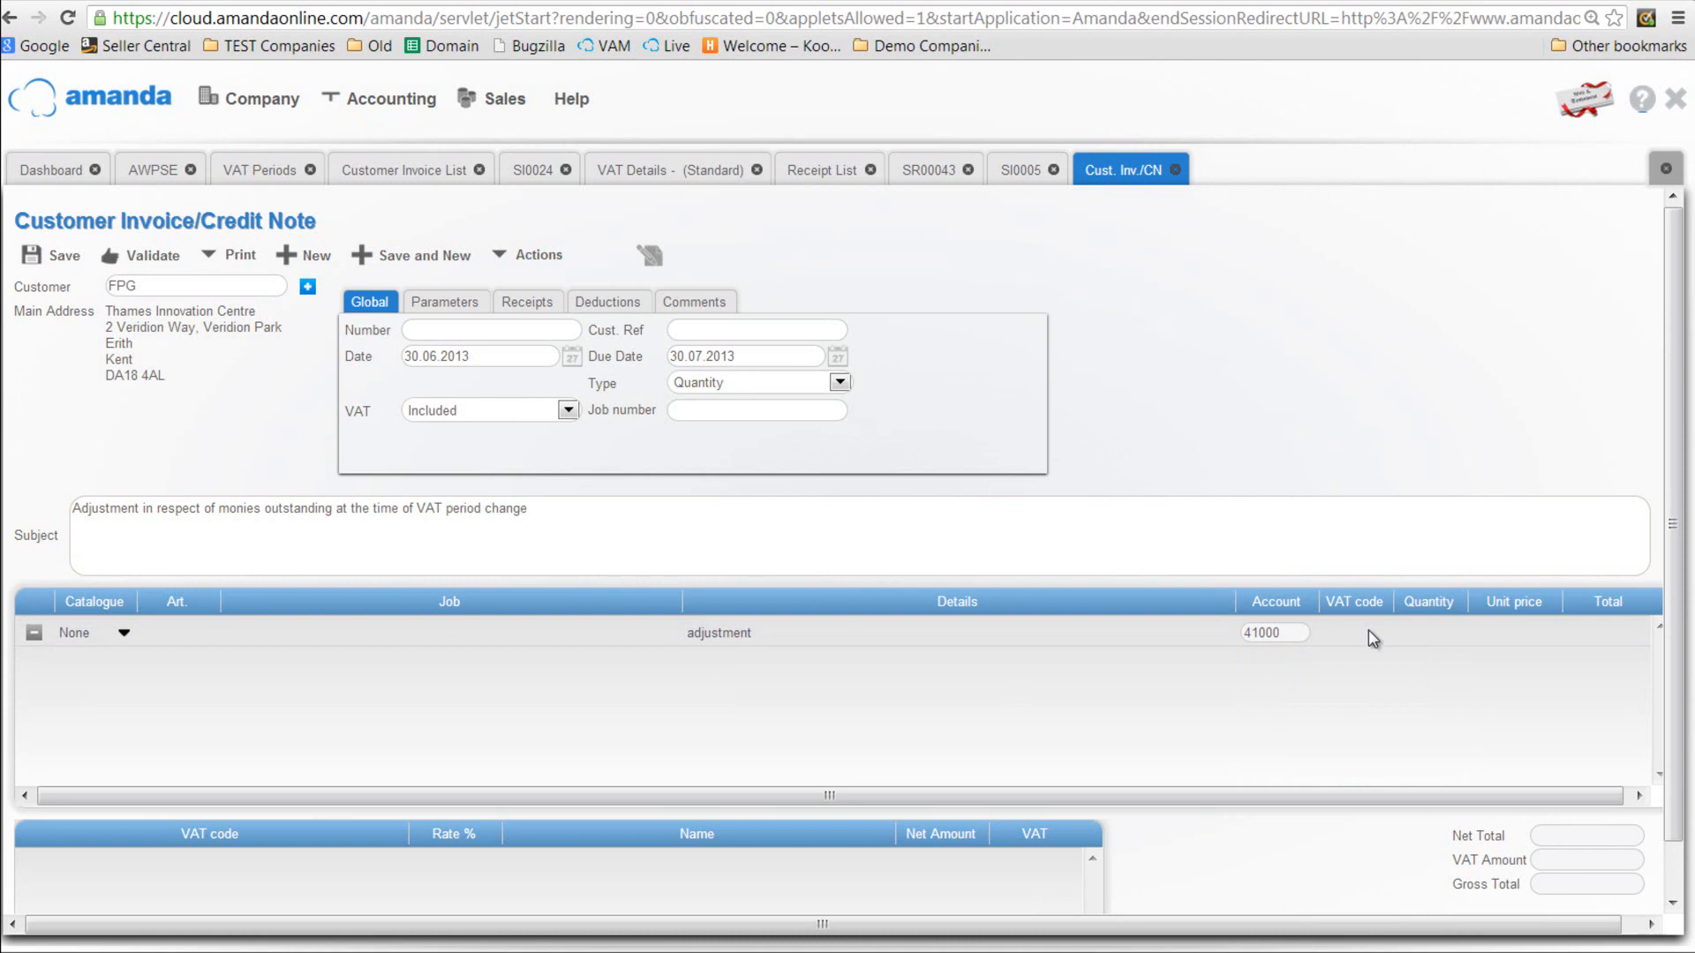
{"action": "key", "text": "Tab"}
{"action": "key", "text": "Tab"}
{"action": "type", "text": "11.20"}
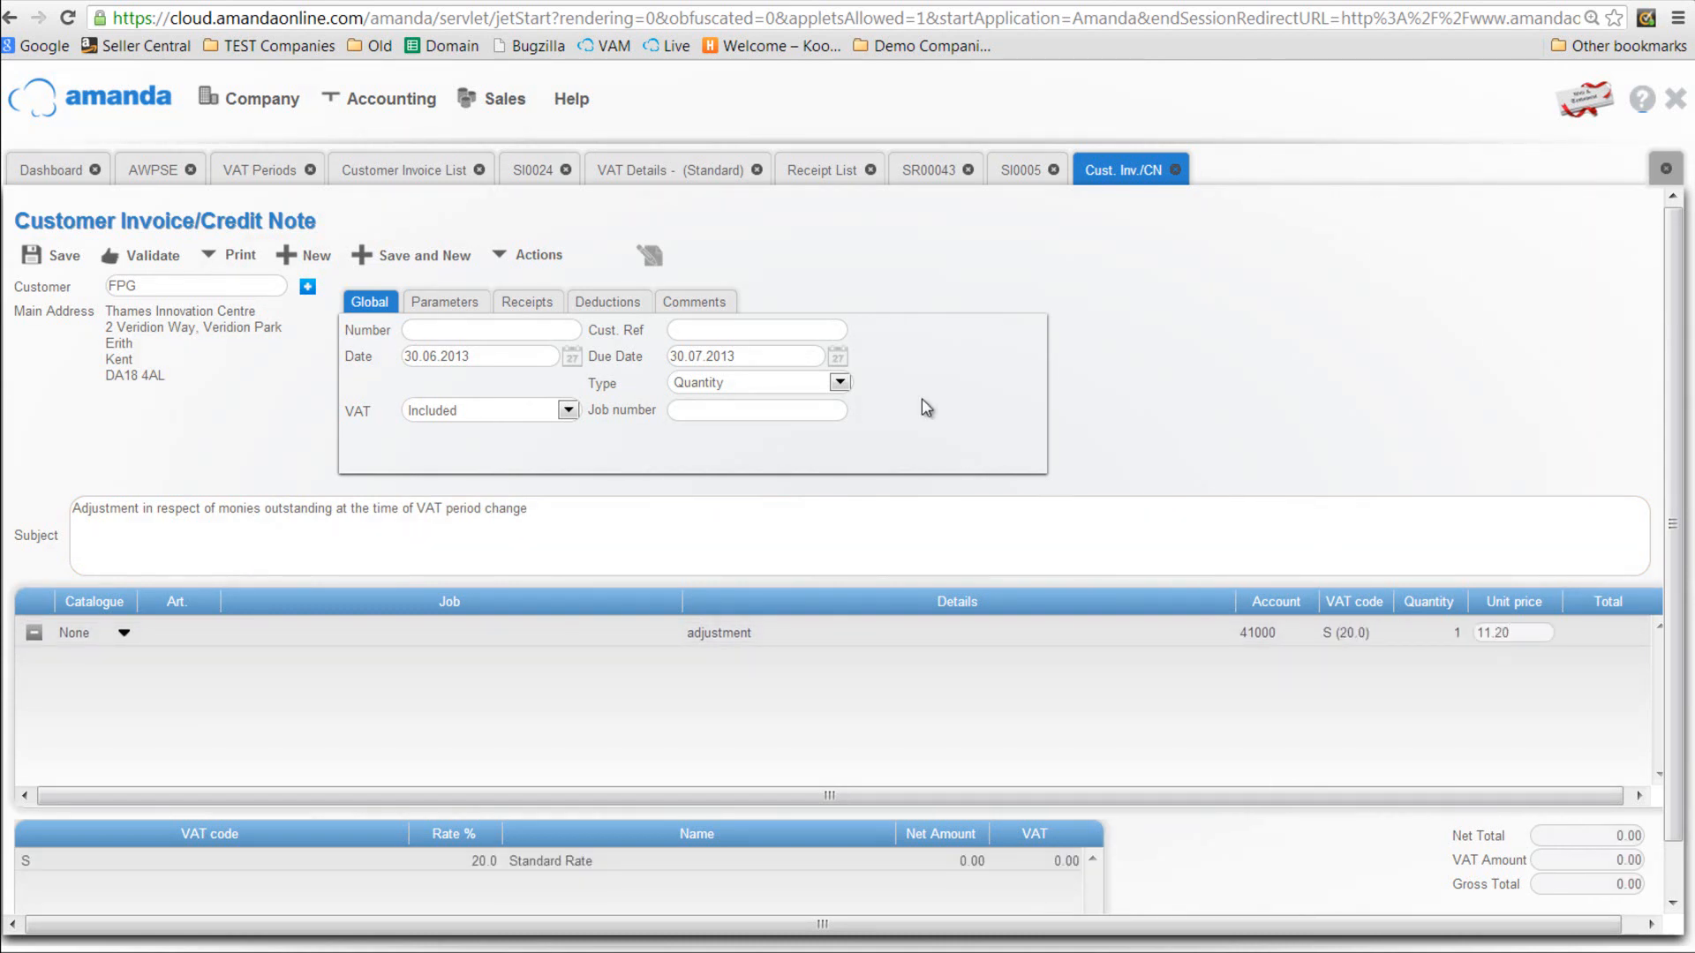
Step: Save and validate the adjustment invoice, and refresh the VAT details of period 2013/7
{"action": "left_click", "coordinate": [48, 252]}
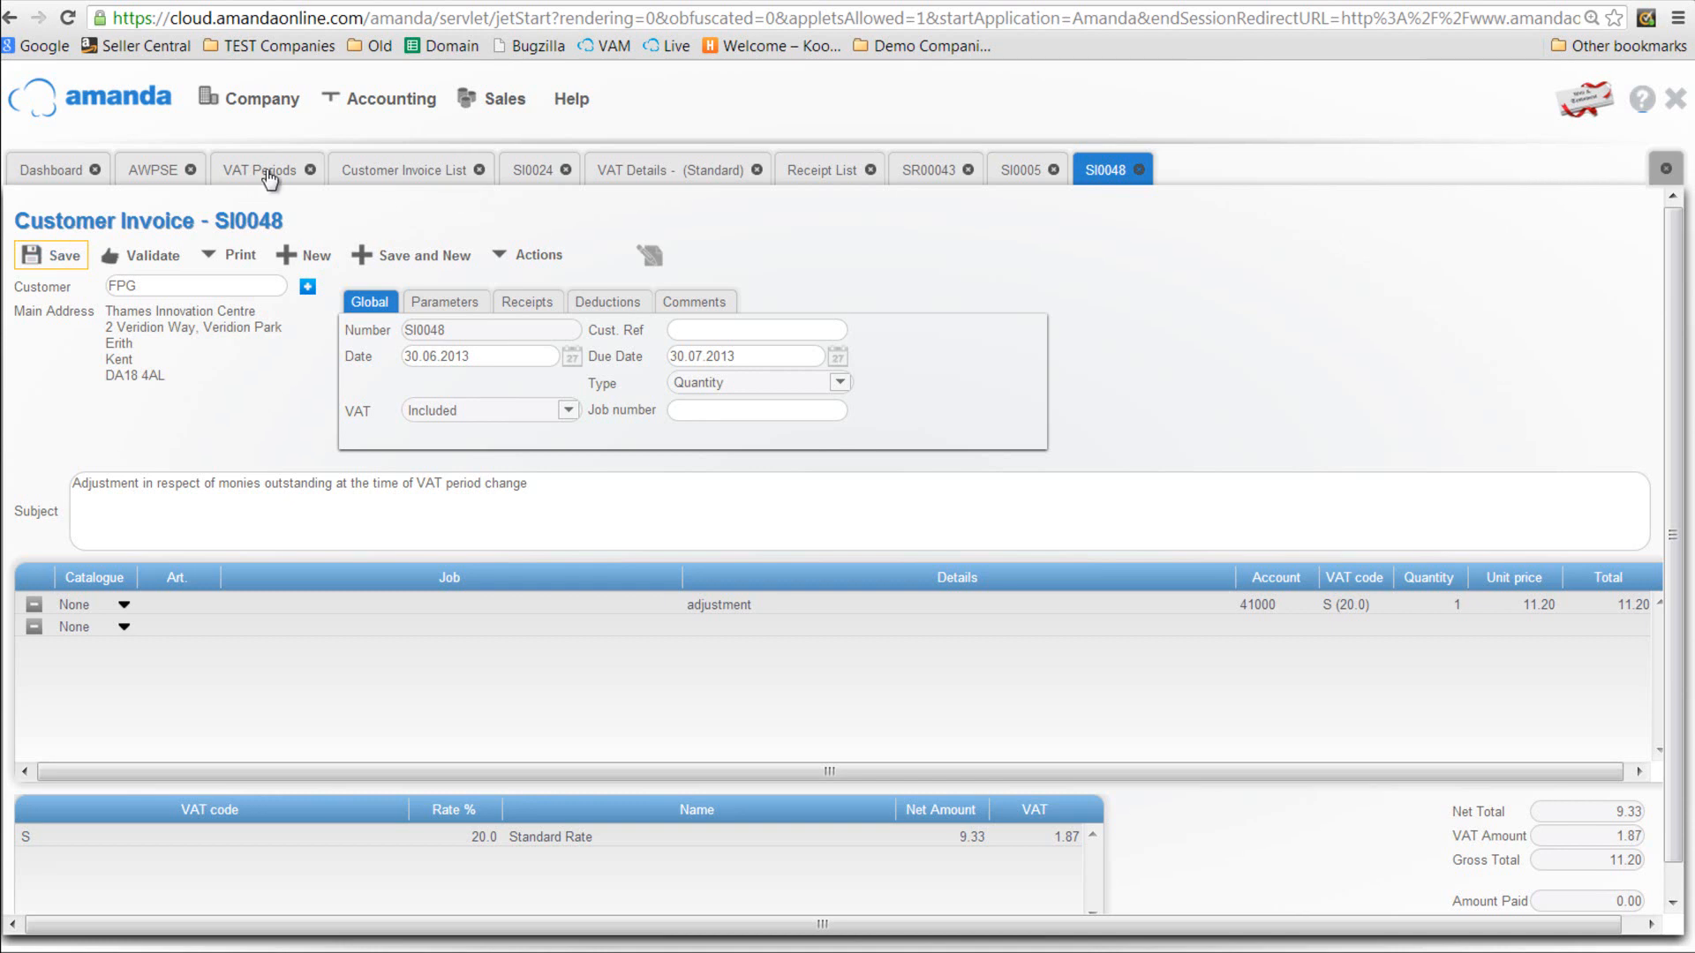
{"action": "left_click", "coordinate": [134, 266]}
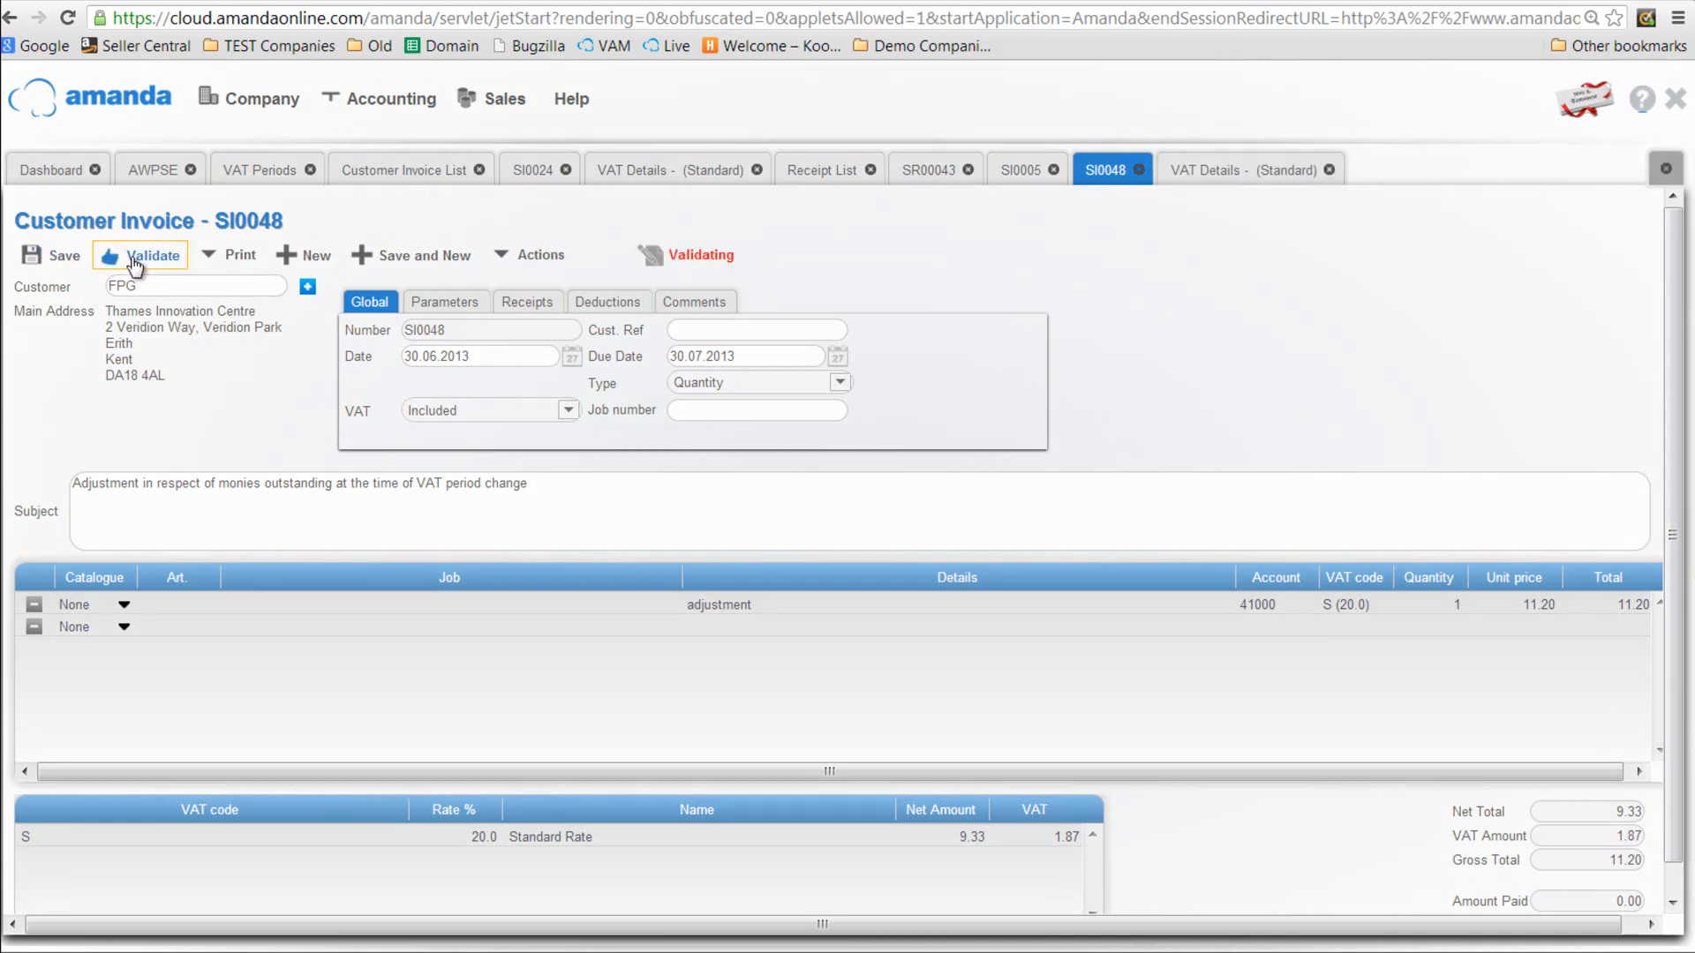
{"action": "left_click", "coordinate": [1234, 176]}
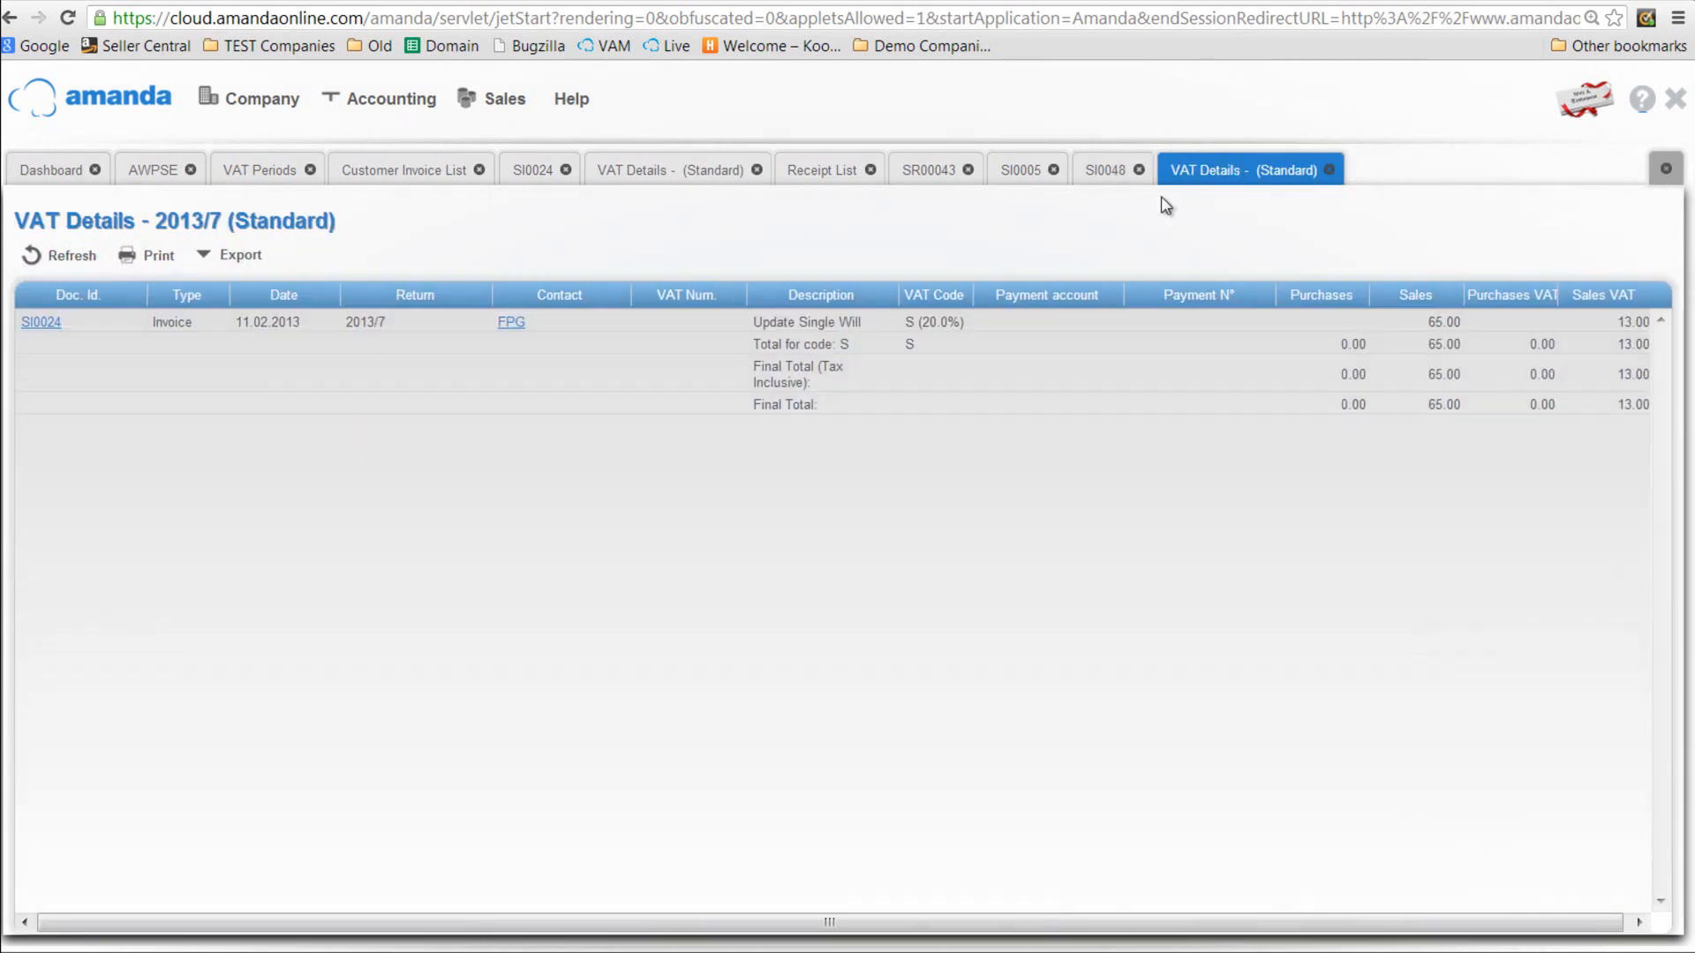
{"action": "left_click", "coordinate": [60, 258]}
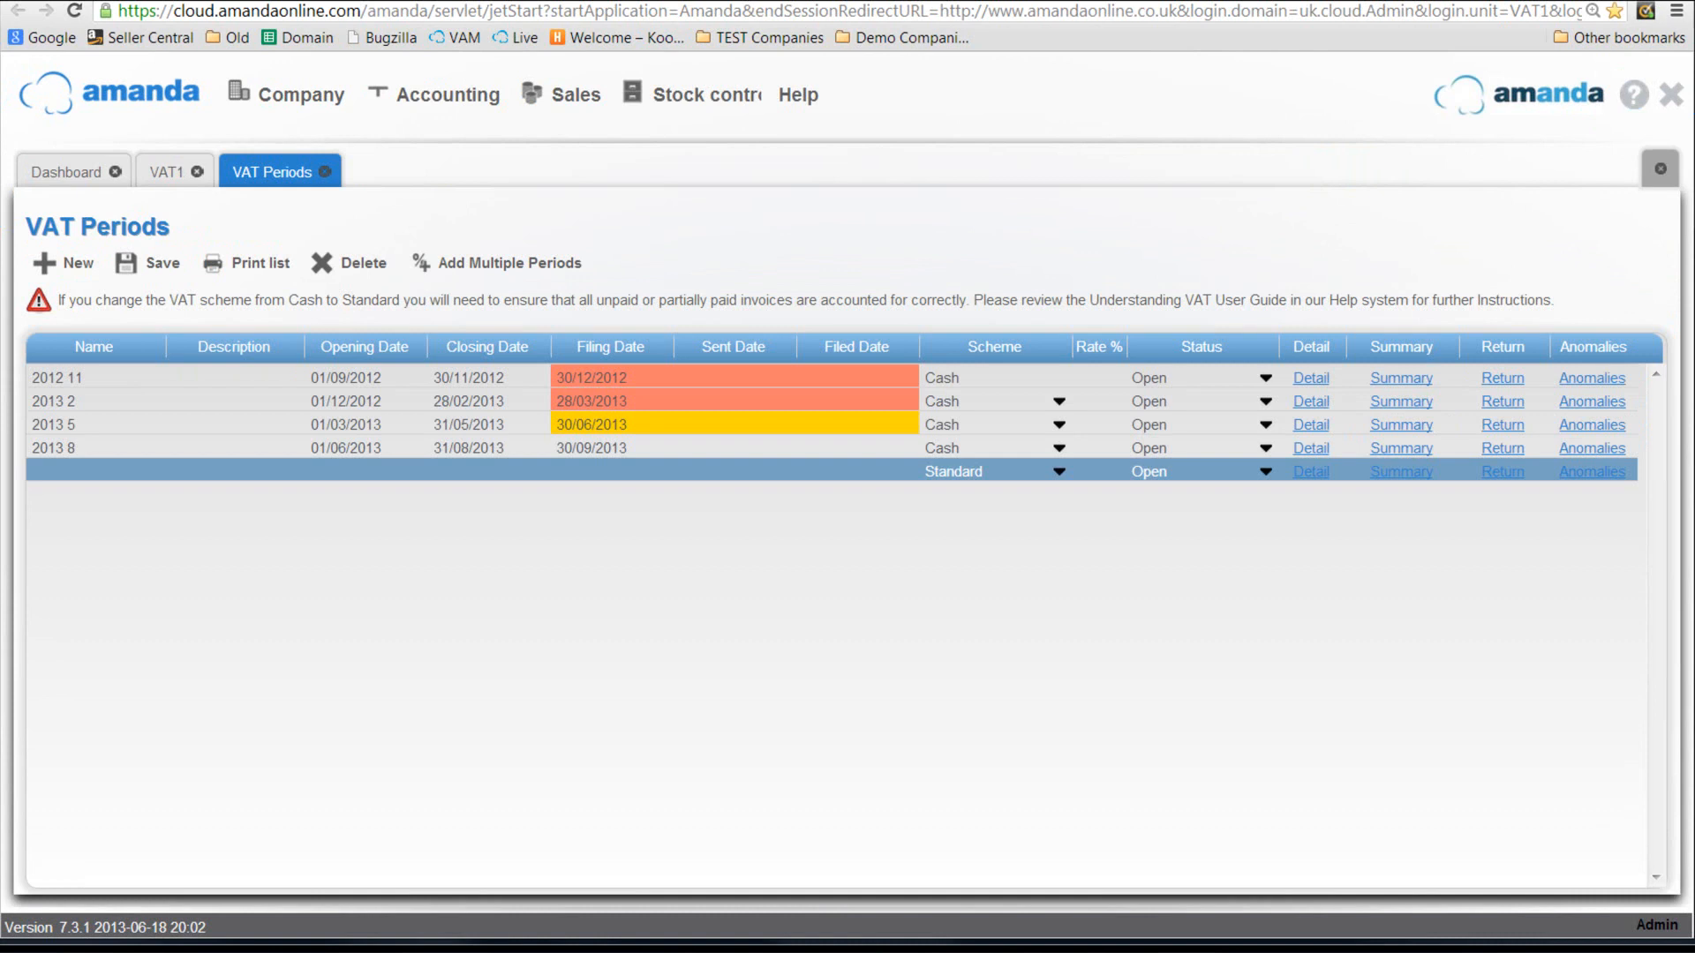
Step: Open the Amanda help site and view the full list of video guides
{"action": "left_click", "coordinate": [802, 100]}
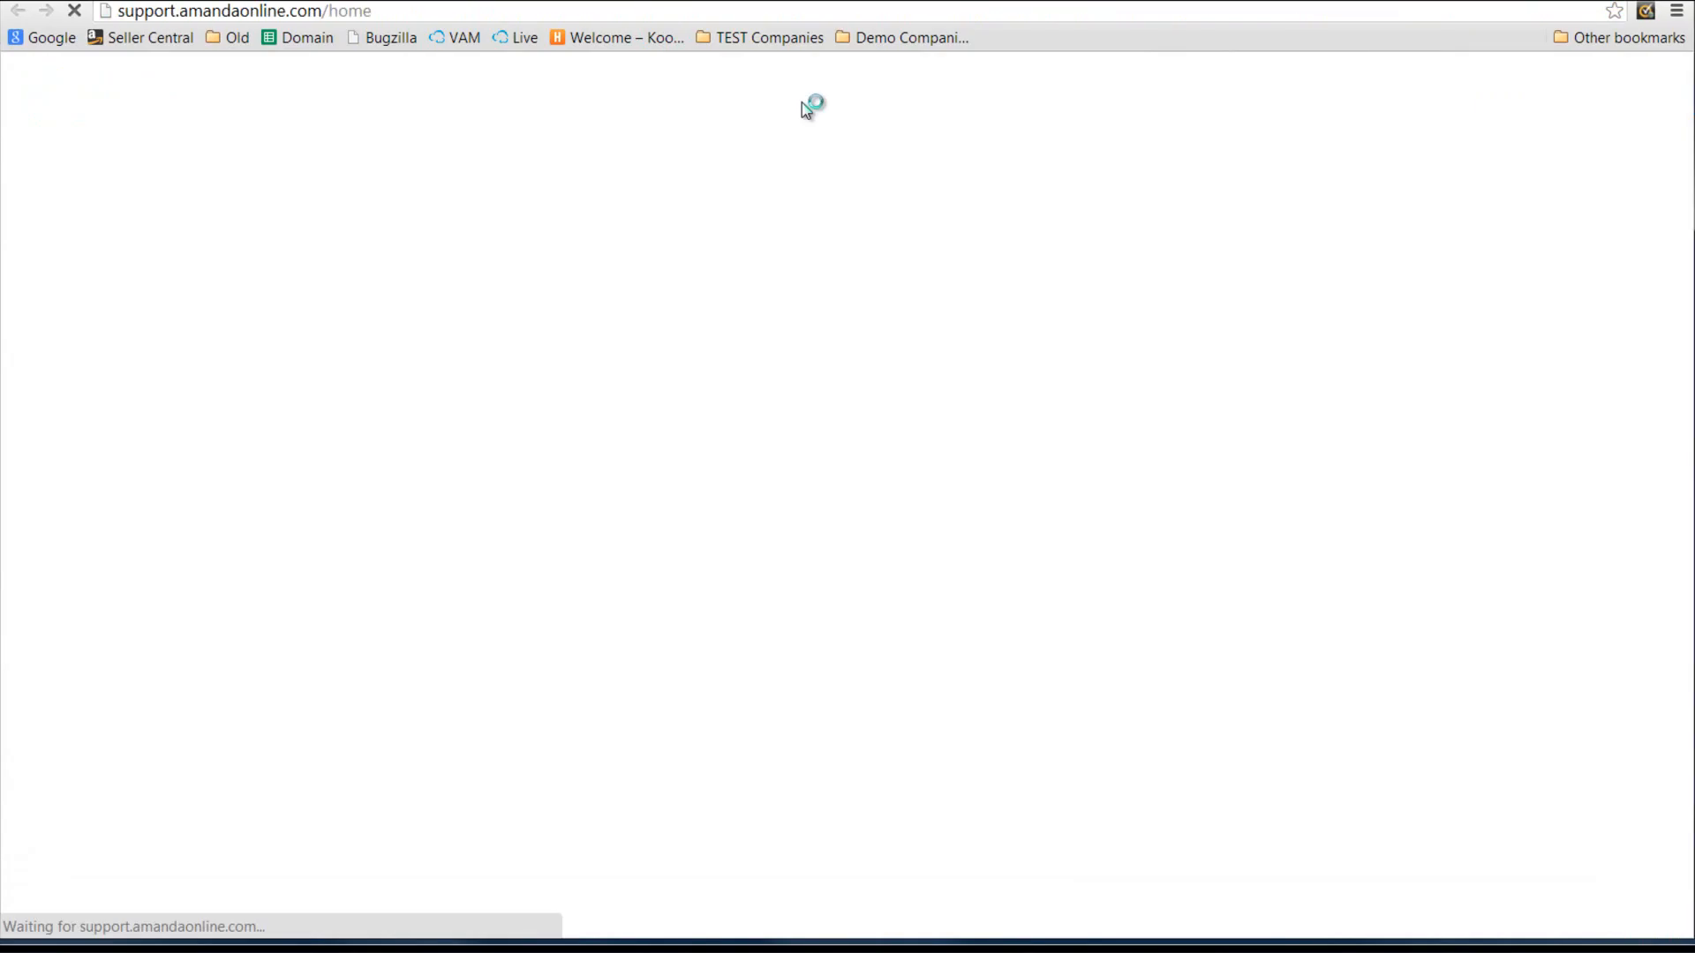
{"action": "scroll", "coordinate": [734, 389], "scroll_direction": "down", "scroll_amount": 3}
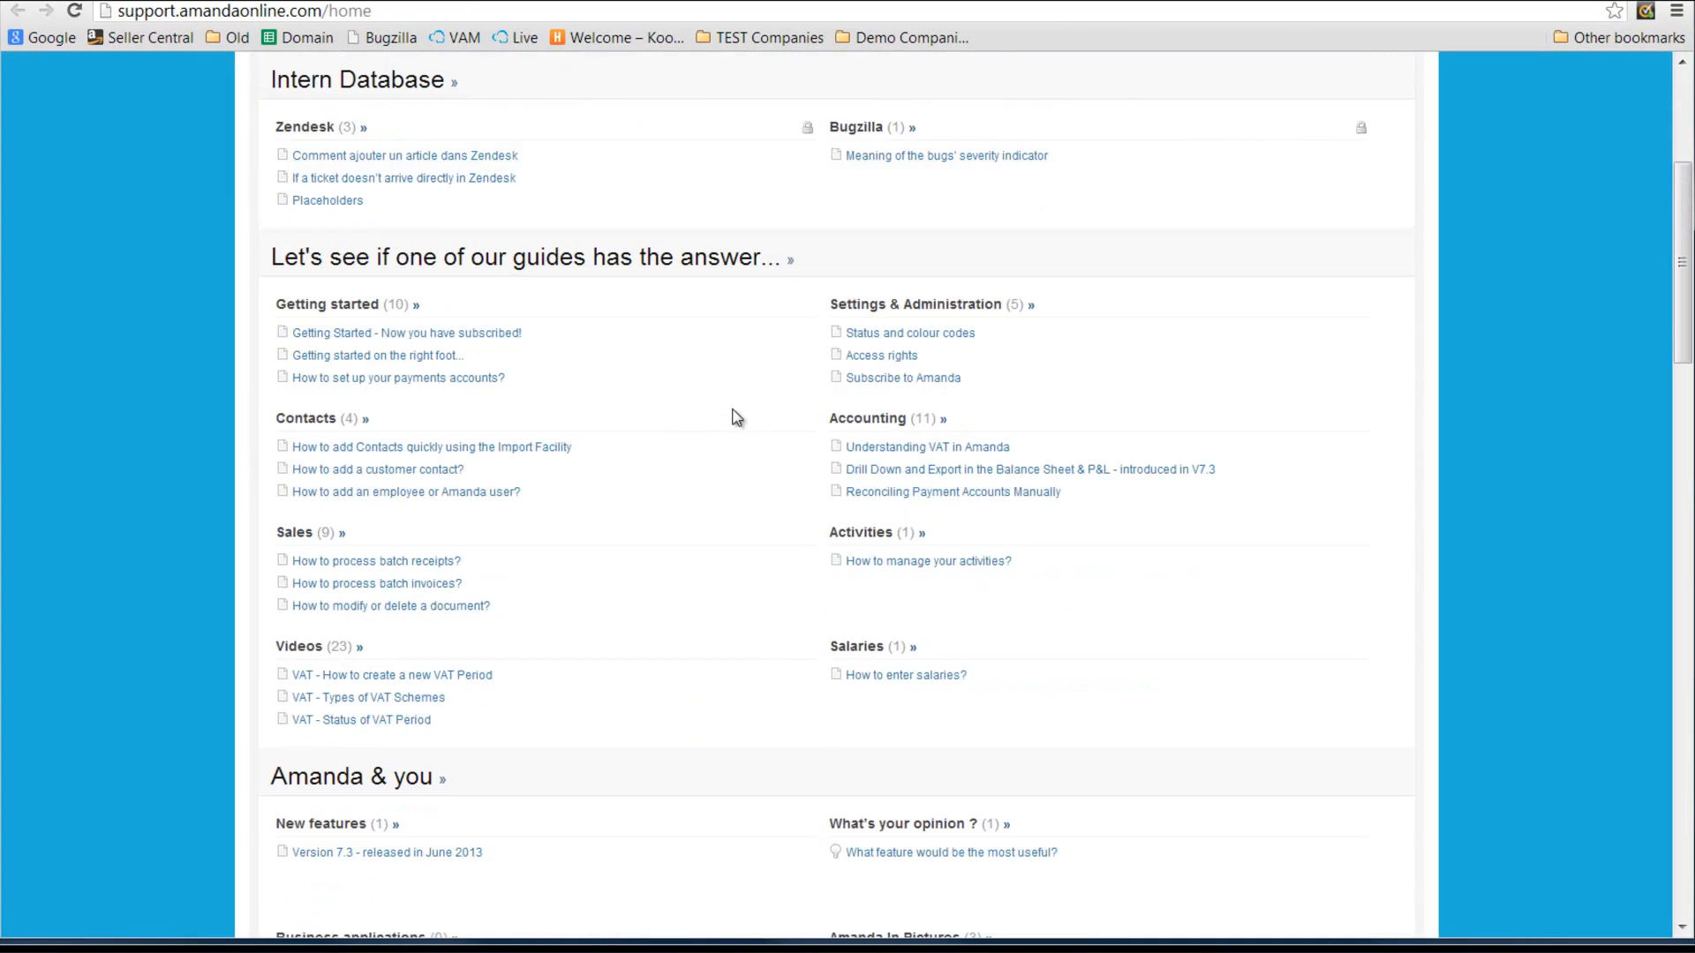
{"action": "left_click", "coordinate": [362, 648]}
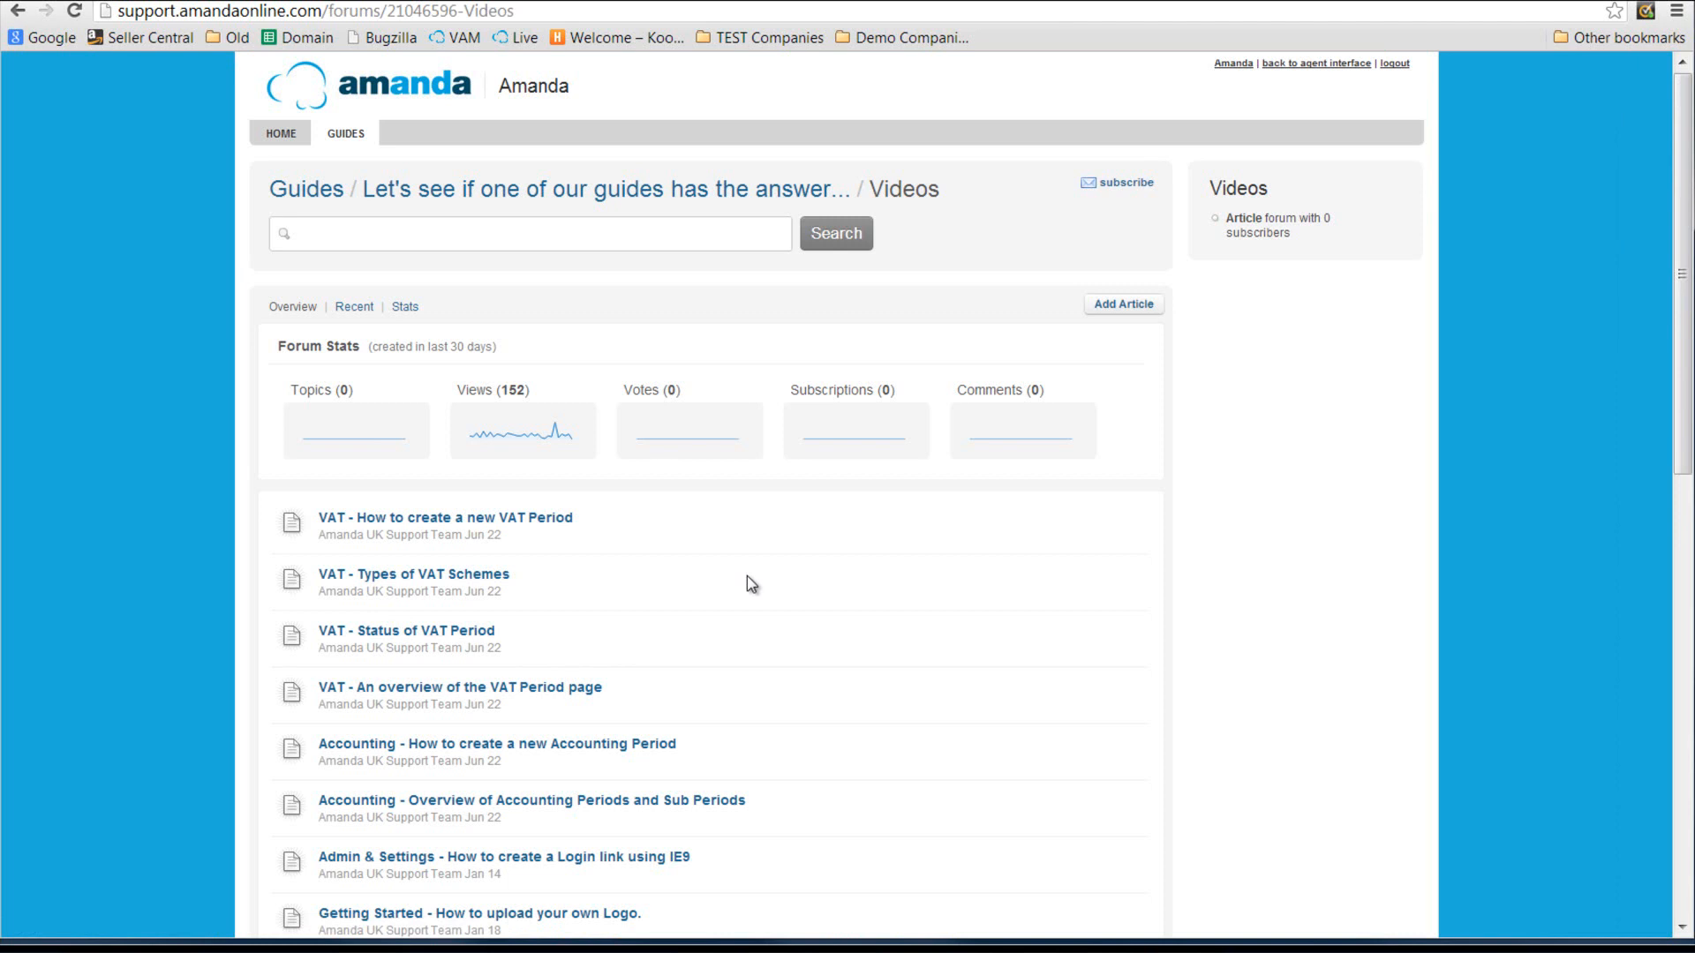
Step: Open the "Understanding VAT in Amanda" guide from the Accounting guides, and return to the Amanda dashboard
{"action": "left_click", "coordinate": [568, 198]}
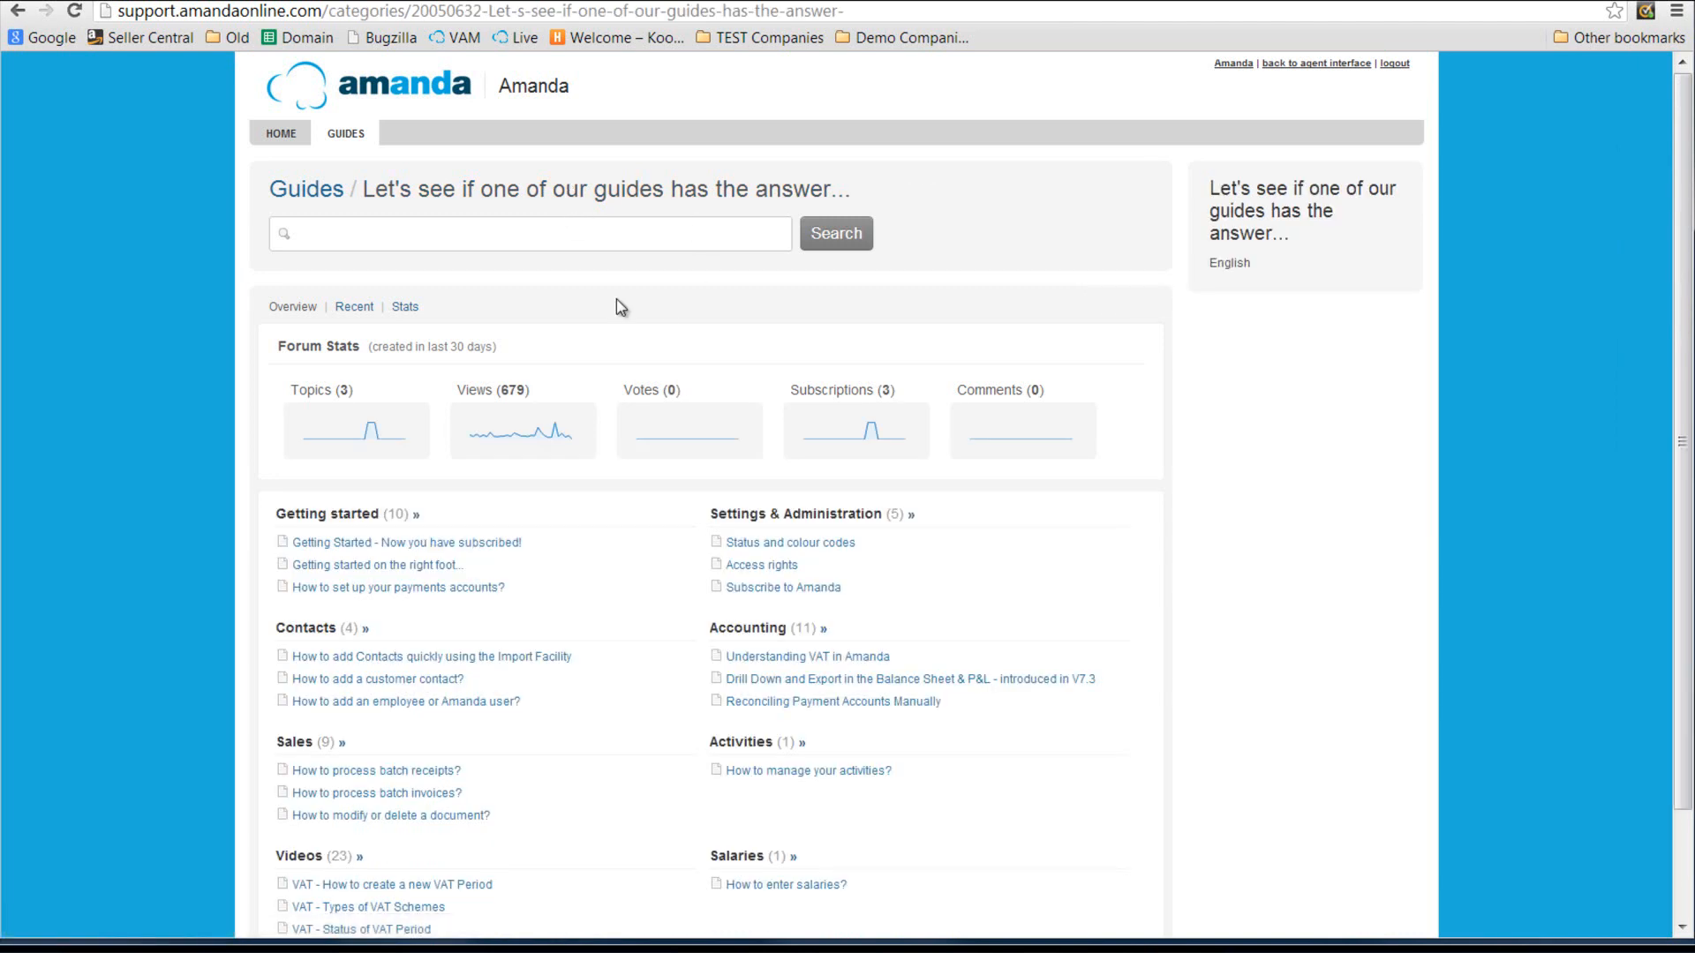
{"action": "left_click", "coordinate": [781, 628]}
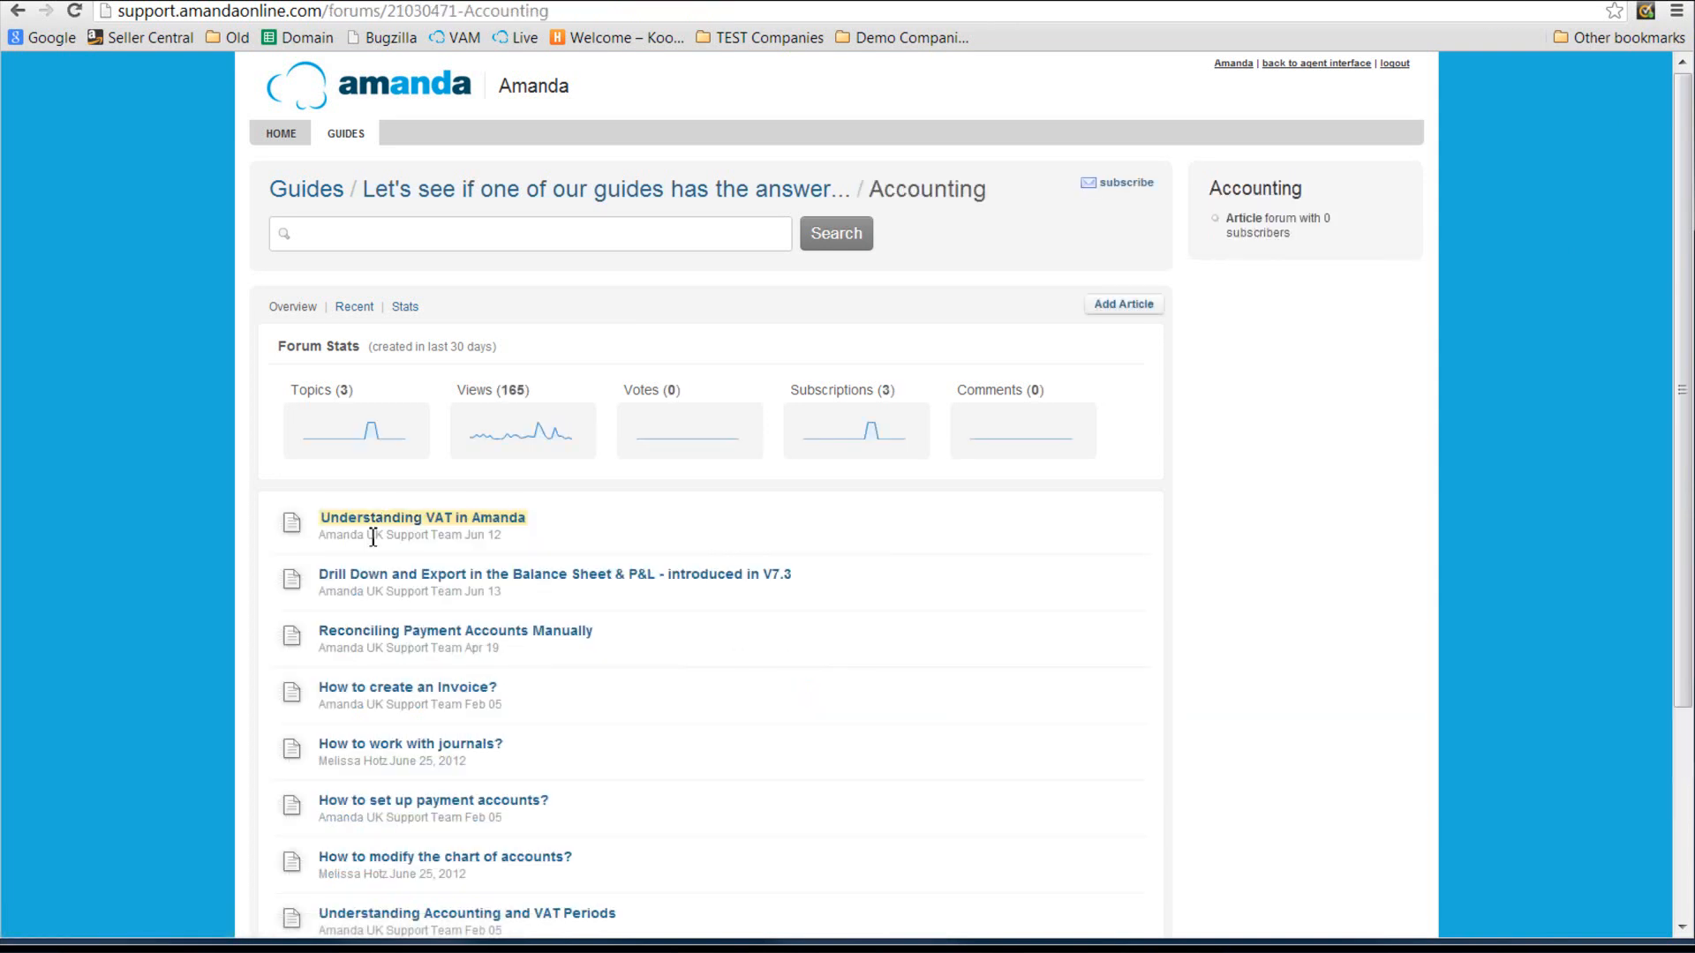
{"action": "left_click", "coordinate": [397, 520]}
{"action": "left_click", "coordinate": [400, 519]}
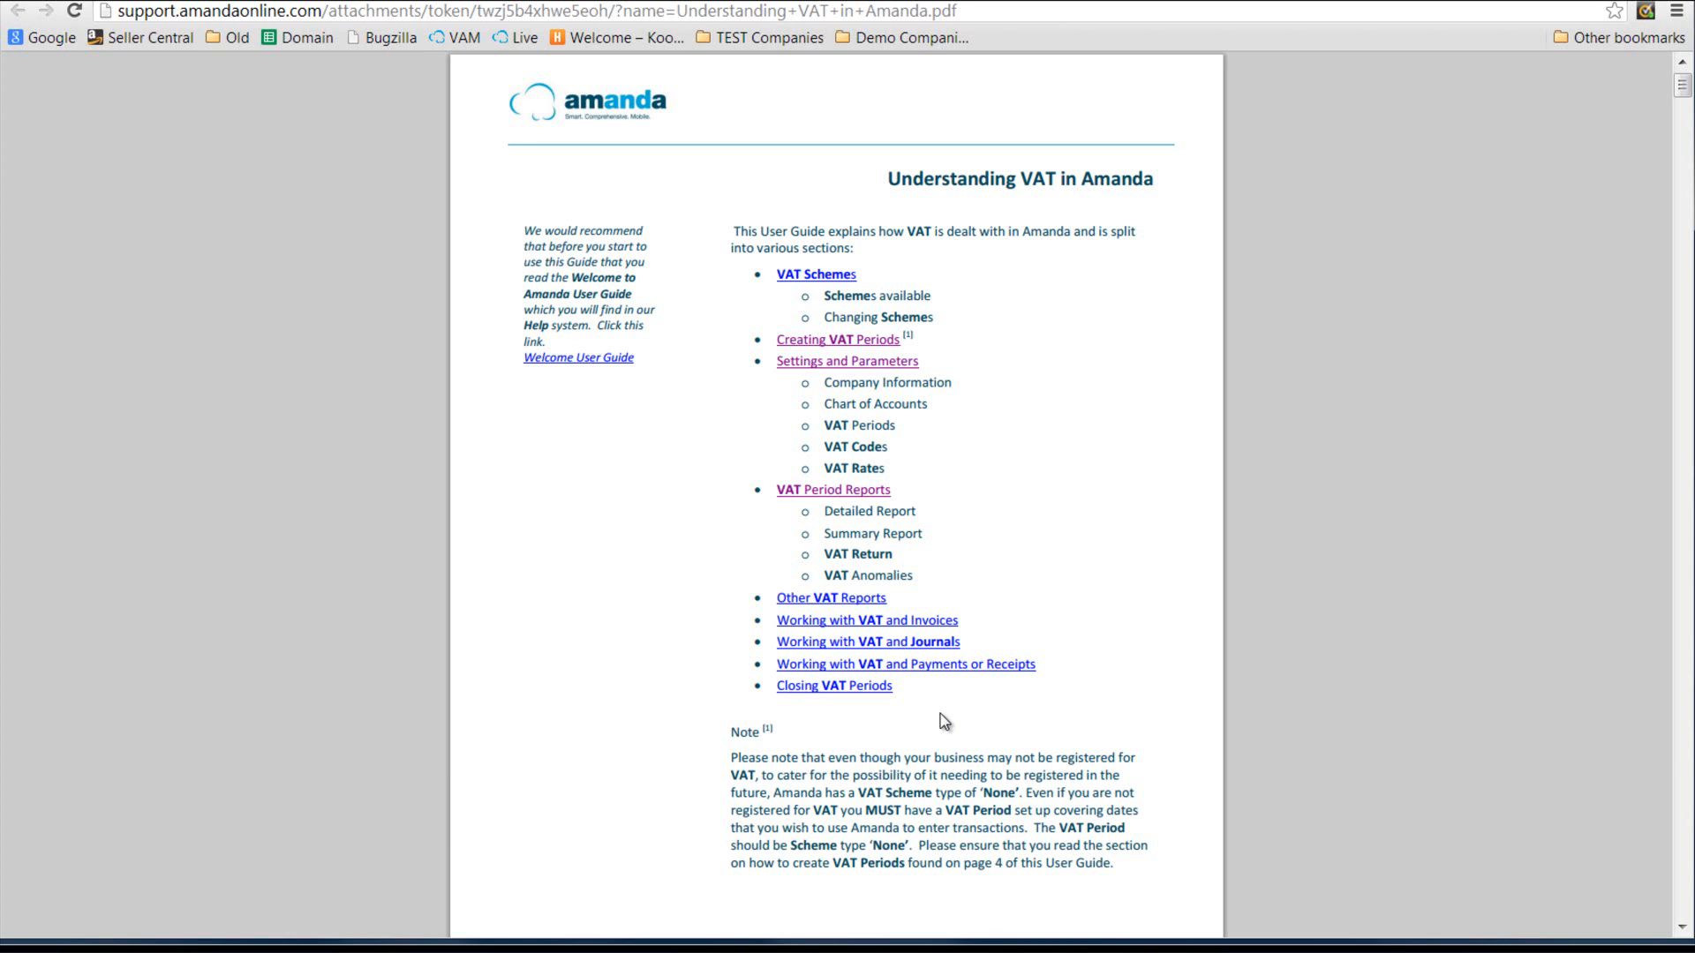
{"action": "left_click", "coordinate": [668, 0]}
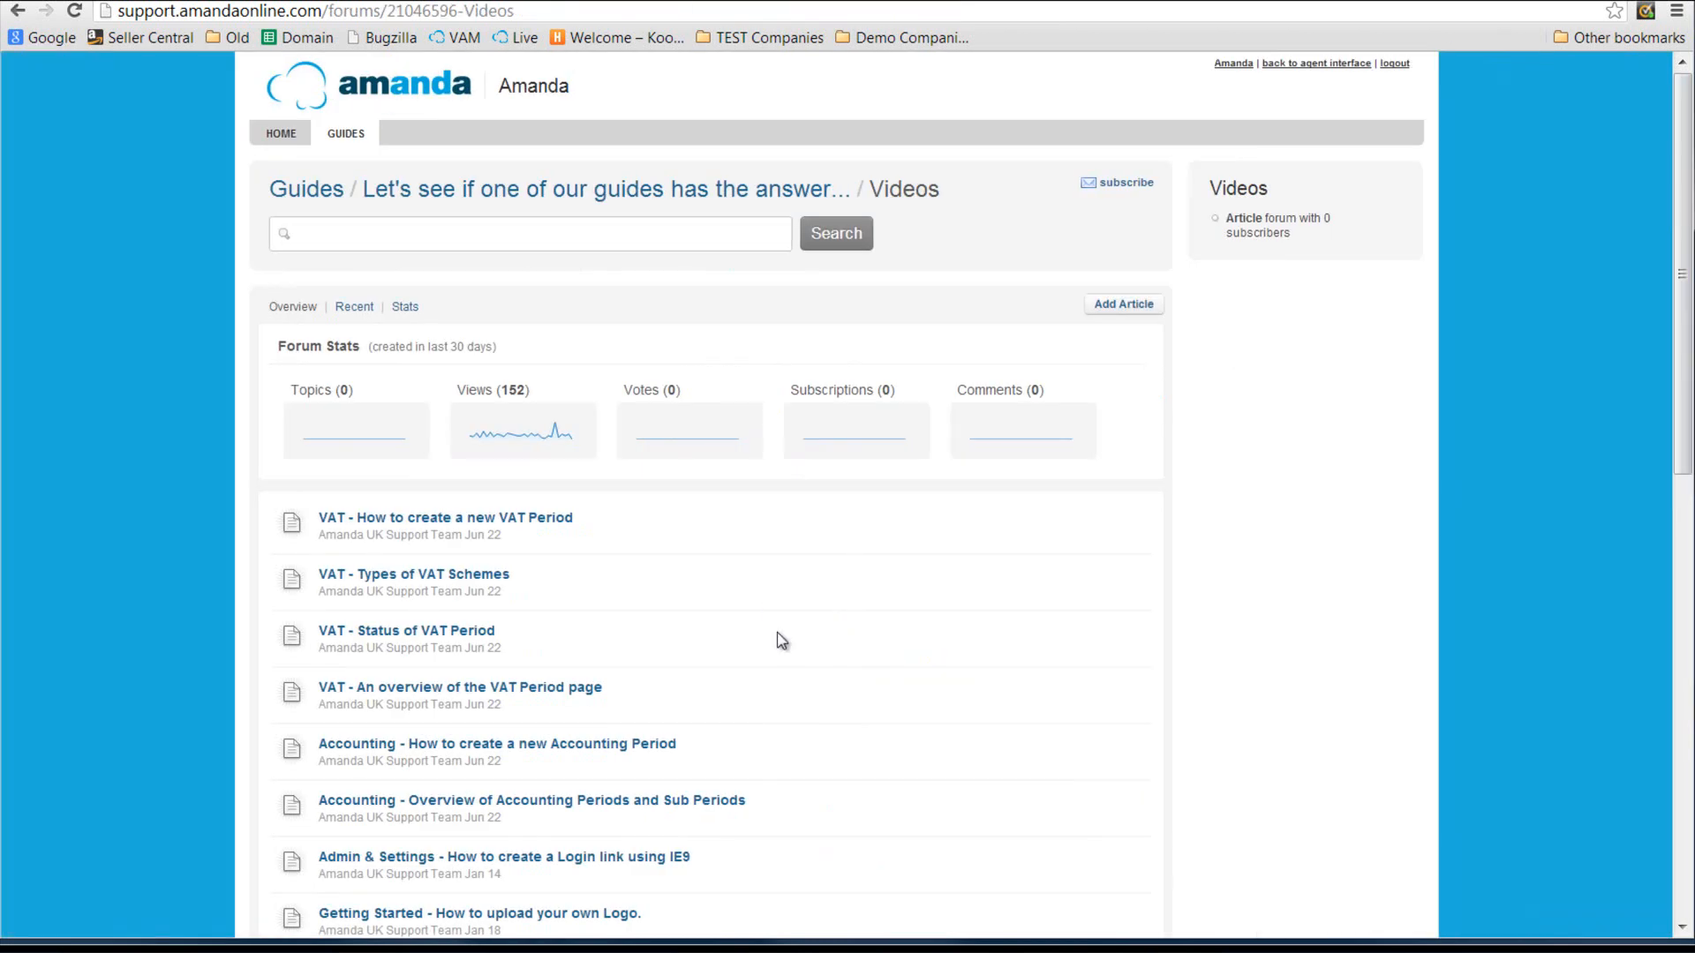
{"action": "left_click", "coordinate": [212, 0]}
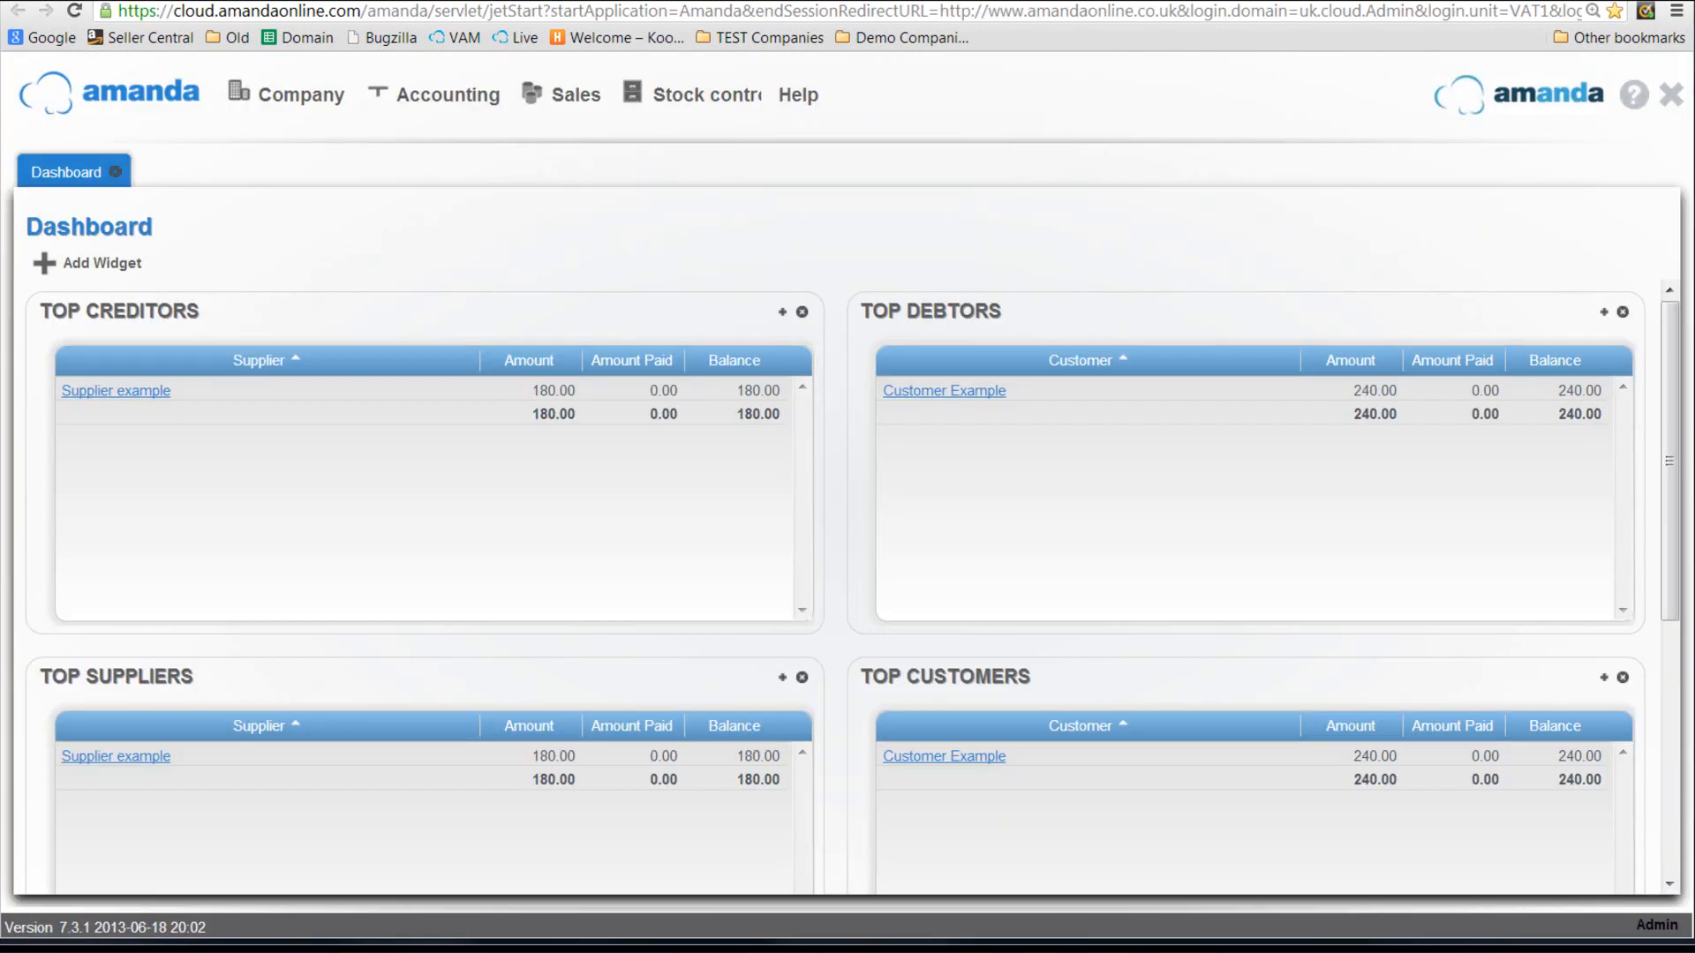